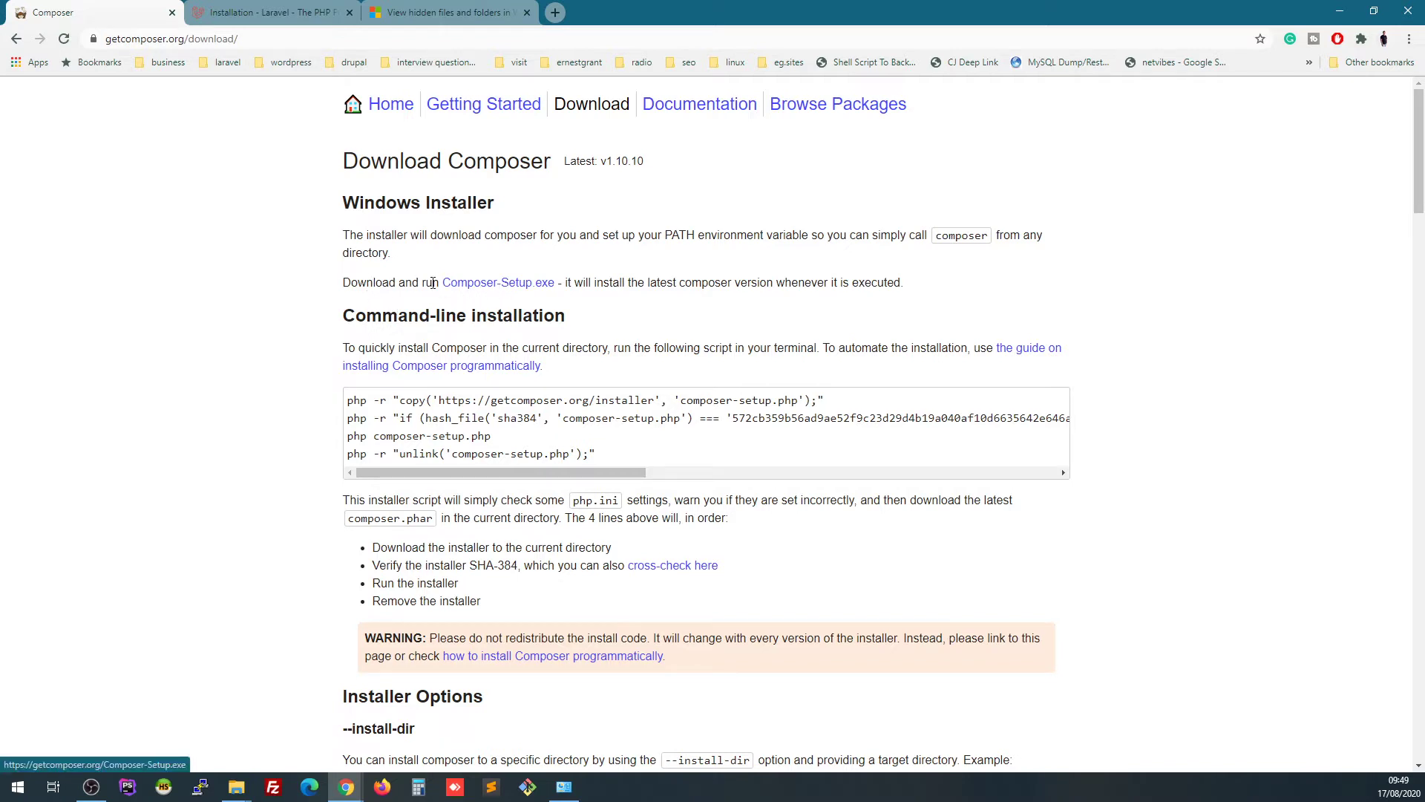
Examine the Composer-Setup.exe download line and the four-line command-line installation script on the Composer download page
{"action": "left_click_drag", "start_coordinate": [343, 285], "coordinate": [556, 290]}
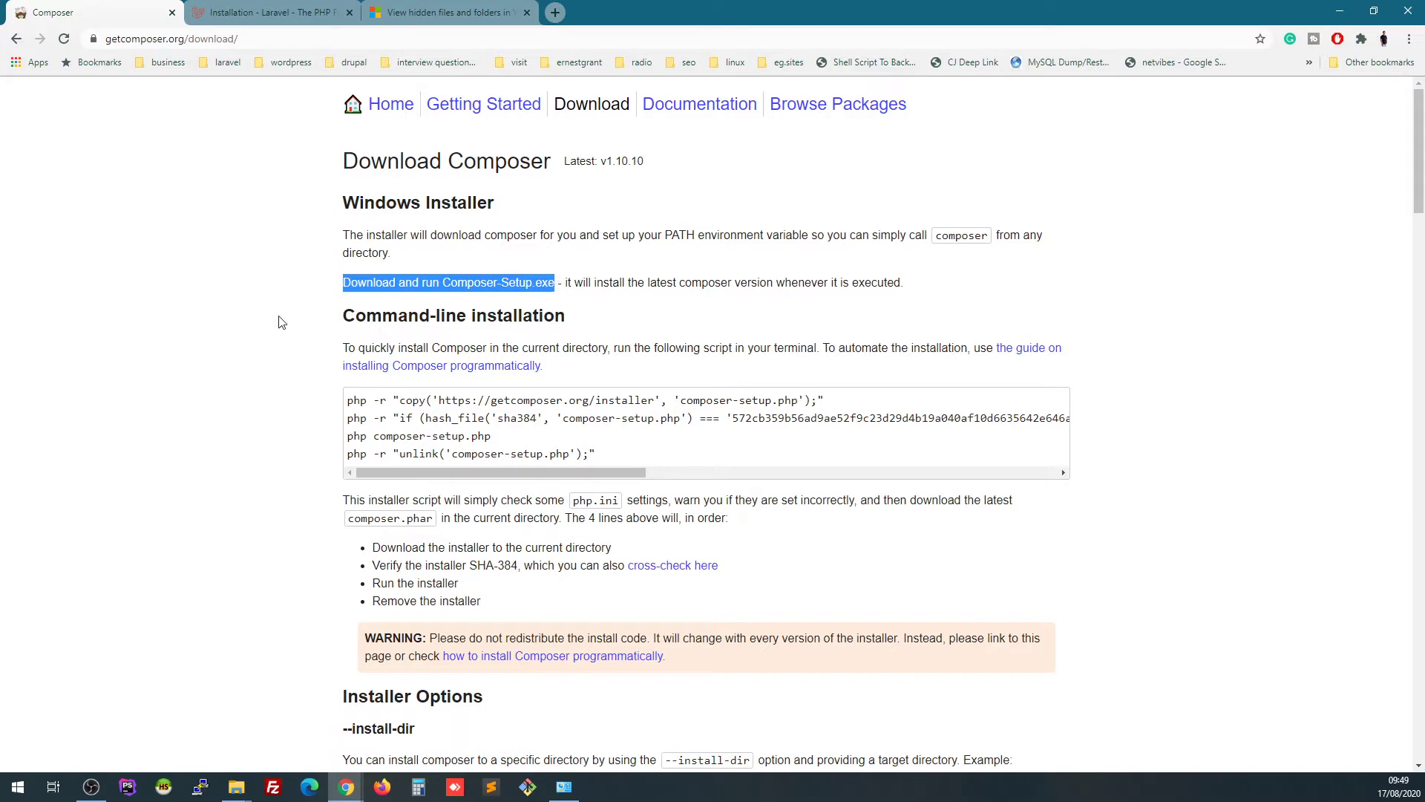
{"action": "left_click_drag", "start_coordinate": [348, 400], "coordinate": [623, 460]}
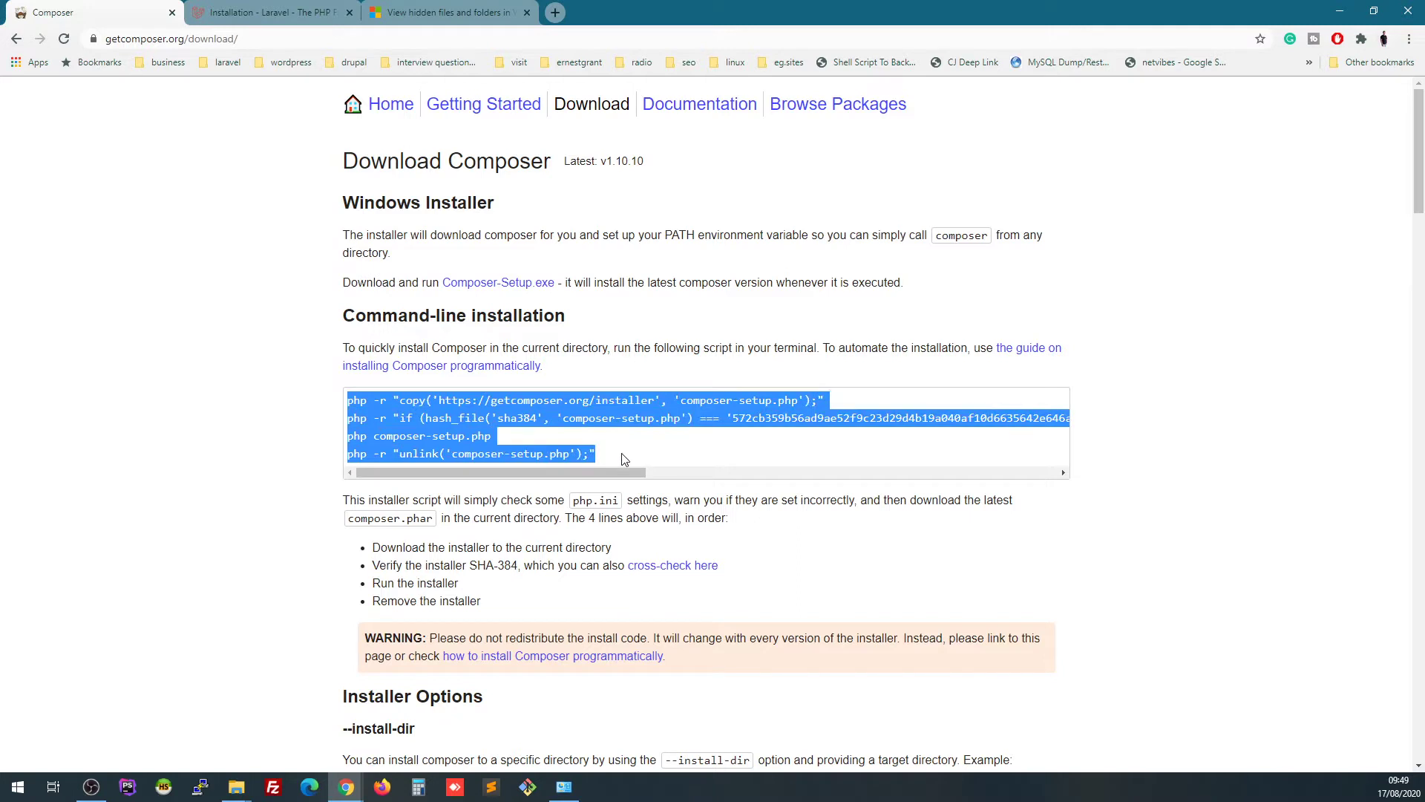
{"action": "left_click", "coordinate": [623, 459]}
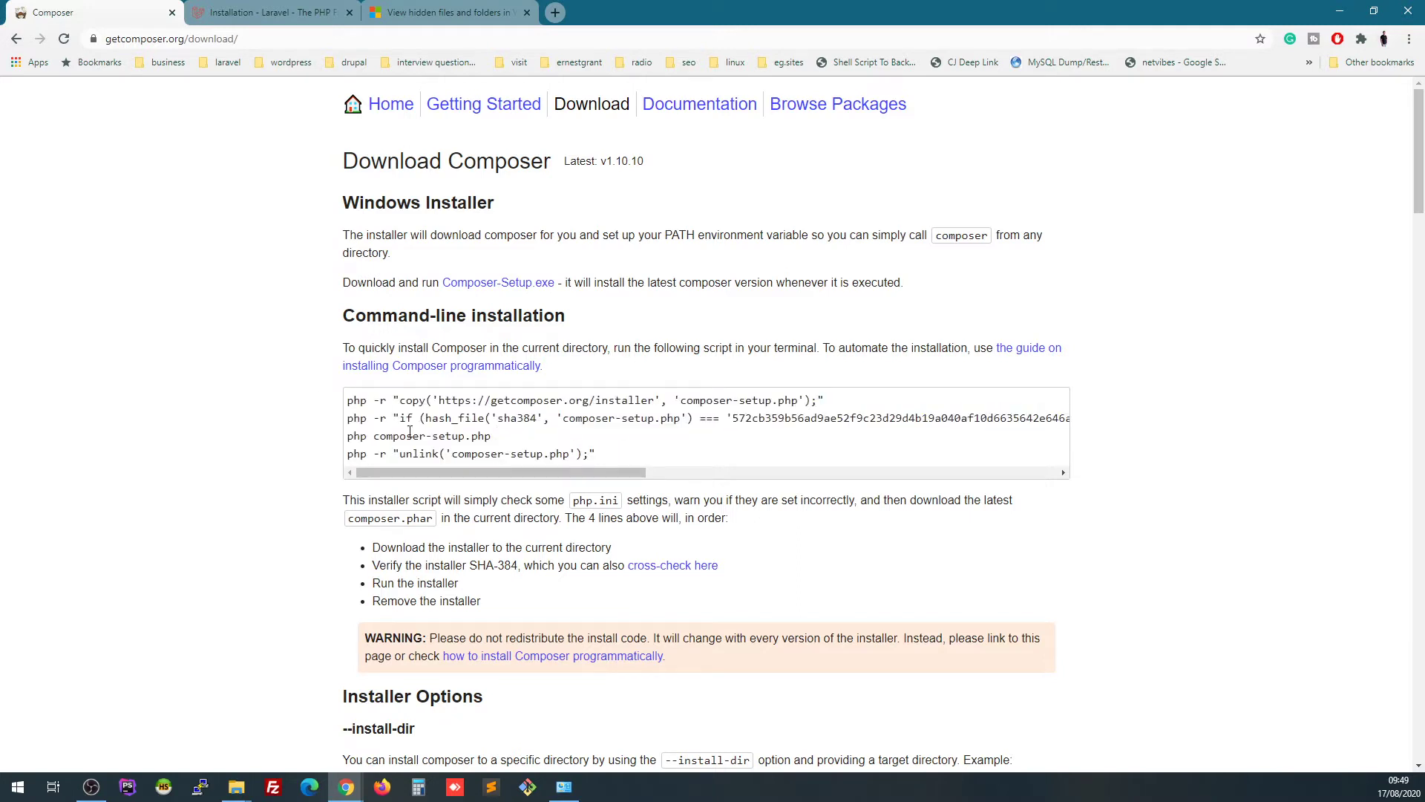
{"action": "left_click_drag", "start_coordinate": [349, 400], "coordinate": [369, 401]}
{"action": "left_click", "coordinate": [299, 264]}
{"action": "left_click_drag", "start_coordinate": [349, 399], "coordinate": [599, 459]}
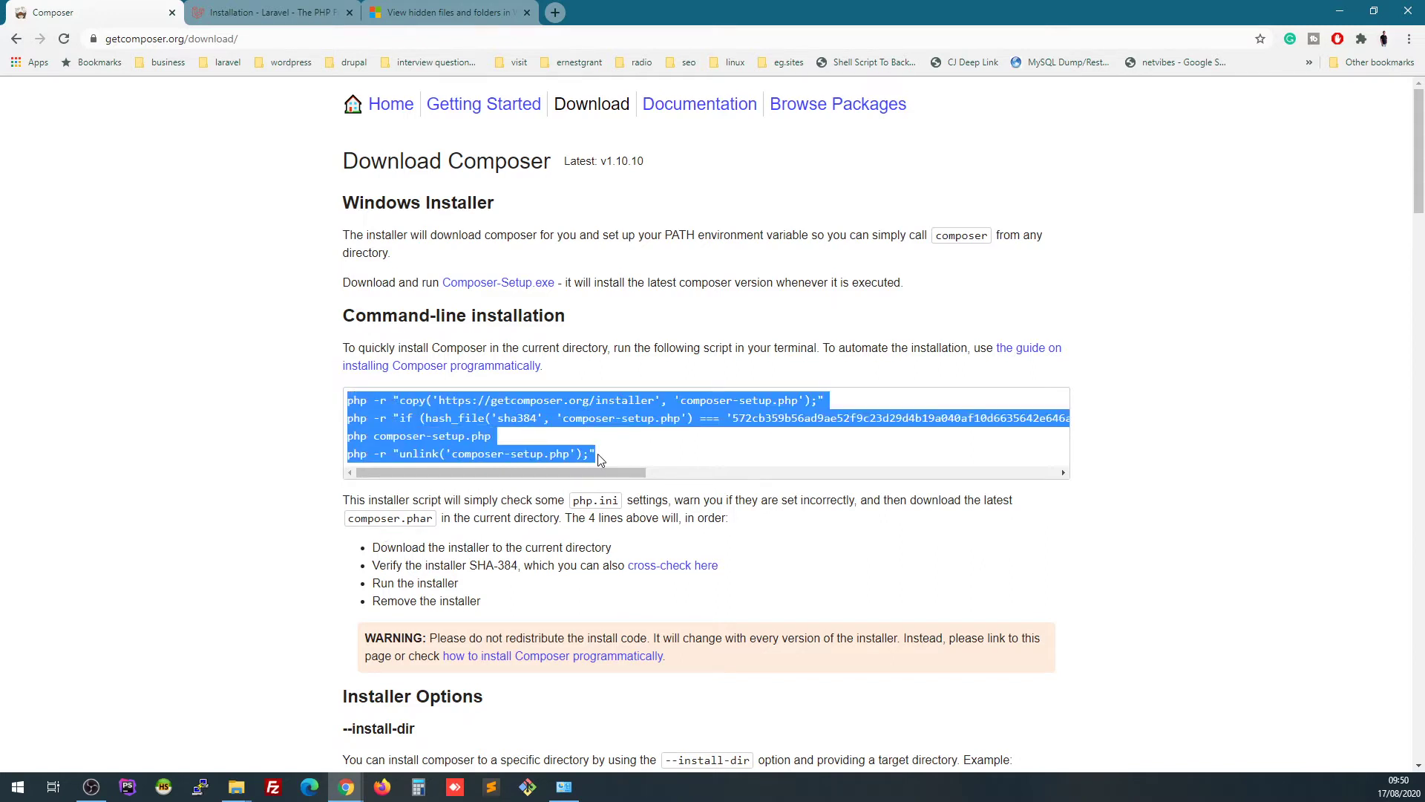
{"action": "left_click", "coordinate": [266, 409]}
{"action": "left_click_drag", "start_coordinate": [343, 282], "coordinate": [555, 291]}
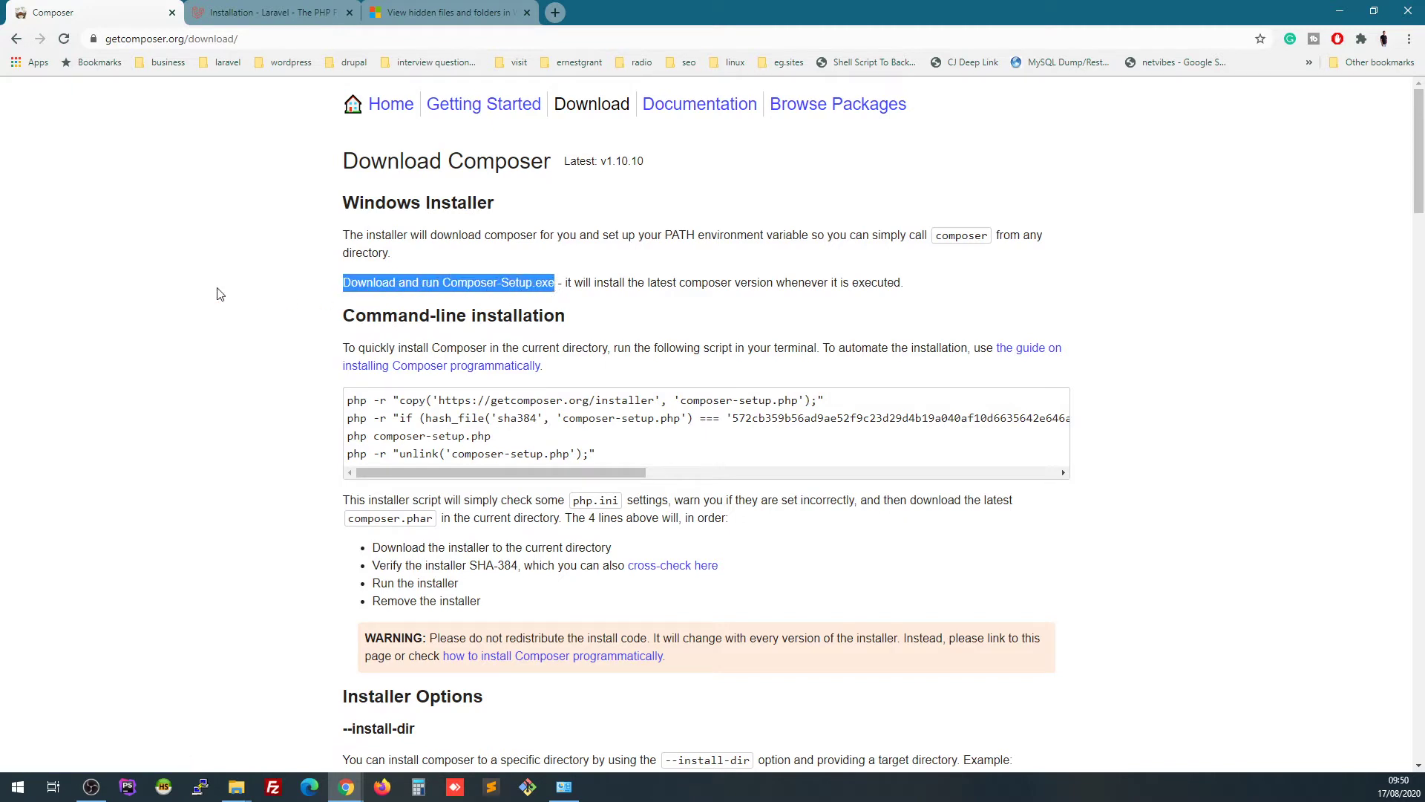
{"action": "left_click", "coordinate": [263, 401]}
{"action": "left_click_drag", "start_coordinate": [346, 399], "coordinate": [622, 455]}
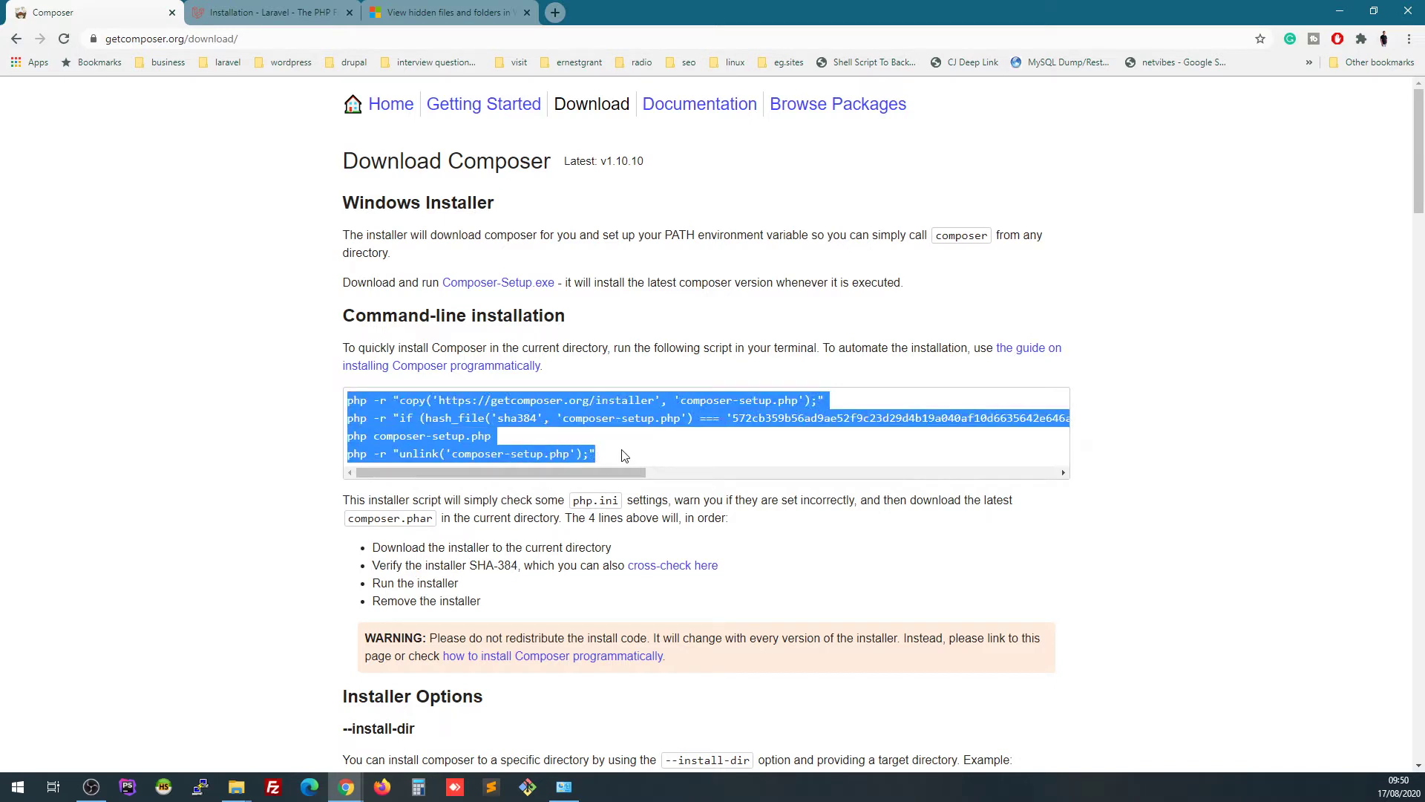
{"action": "left_click", "coordinate": [230, 293]}
{"action": "left_click_drag", "start_coordinate": [338, 290], "coordinate": [556, 283]}
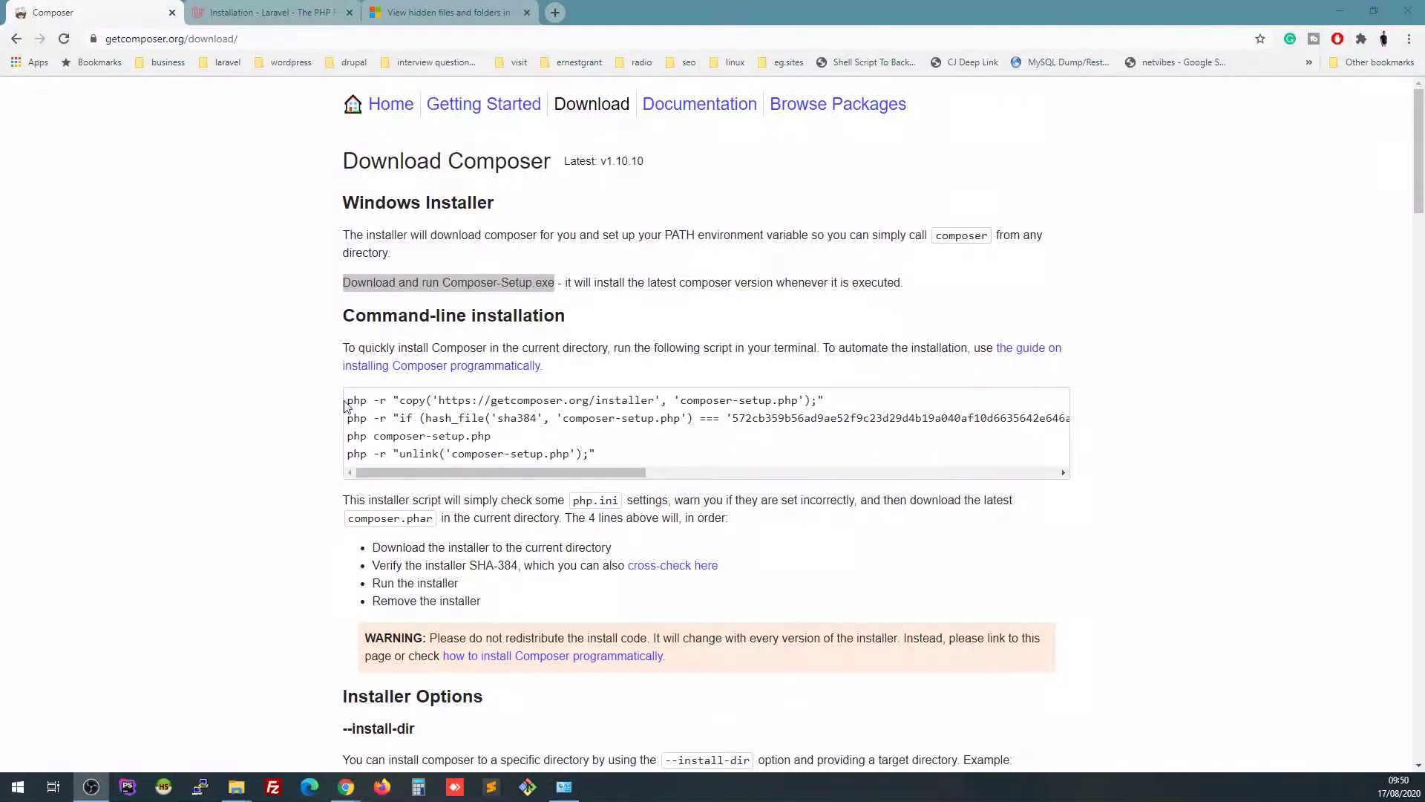
{"action": "left_click_drag", "start_coordinate": [344, 406], "coordinate": [603, 454]}
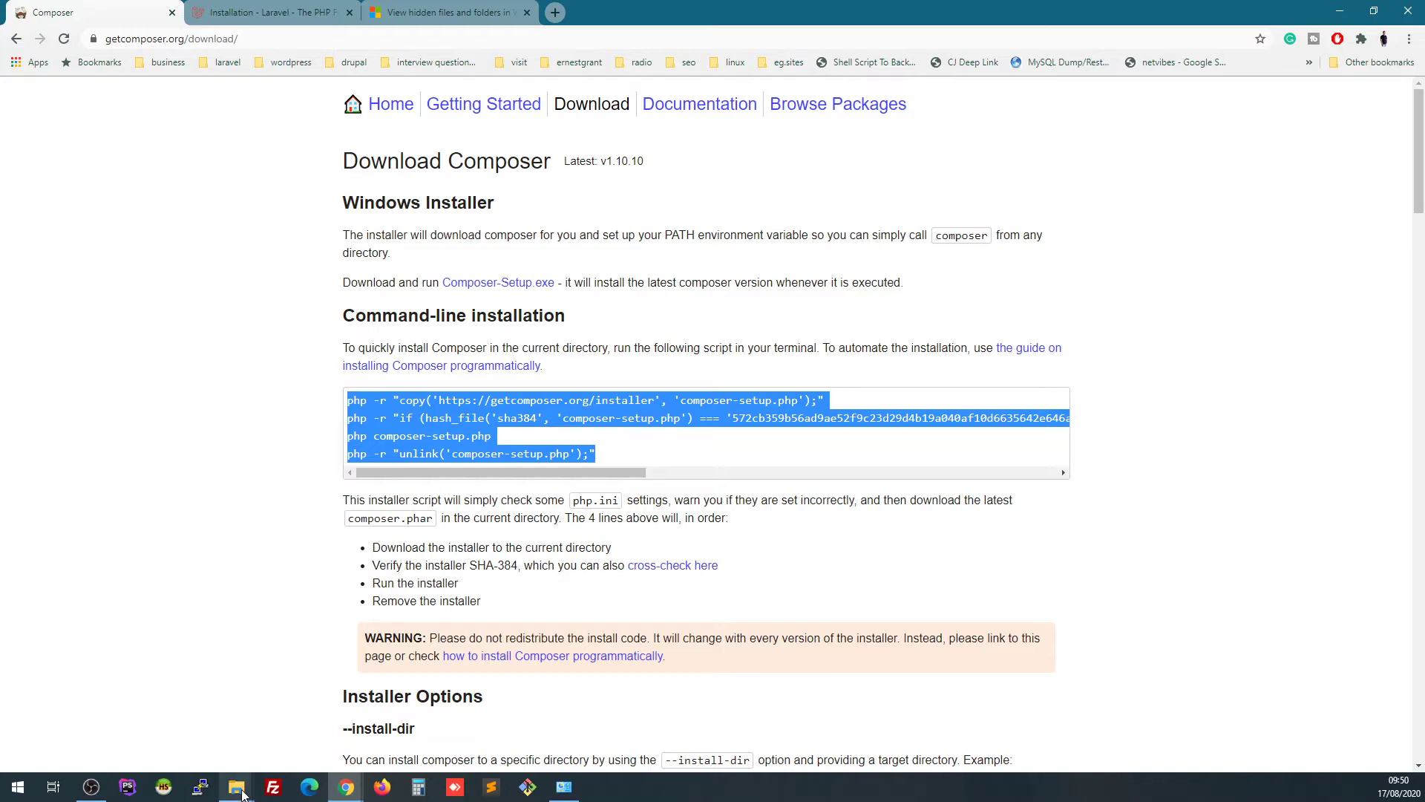
Switch to File Explorer, open the properties of This PC, and widen the System window
{"action": "mouse_move", "coordinate": [240, 794]}
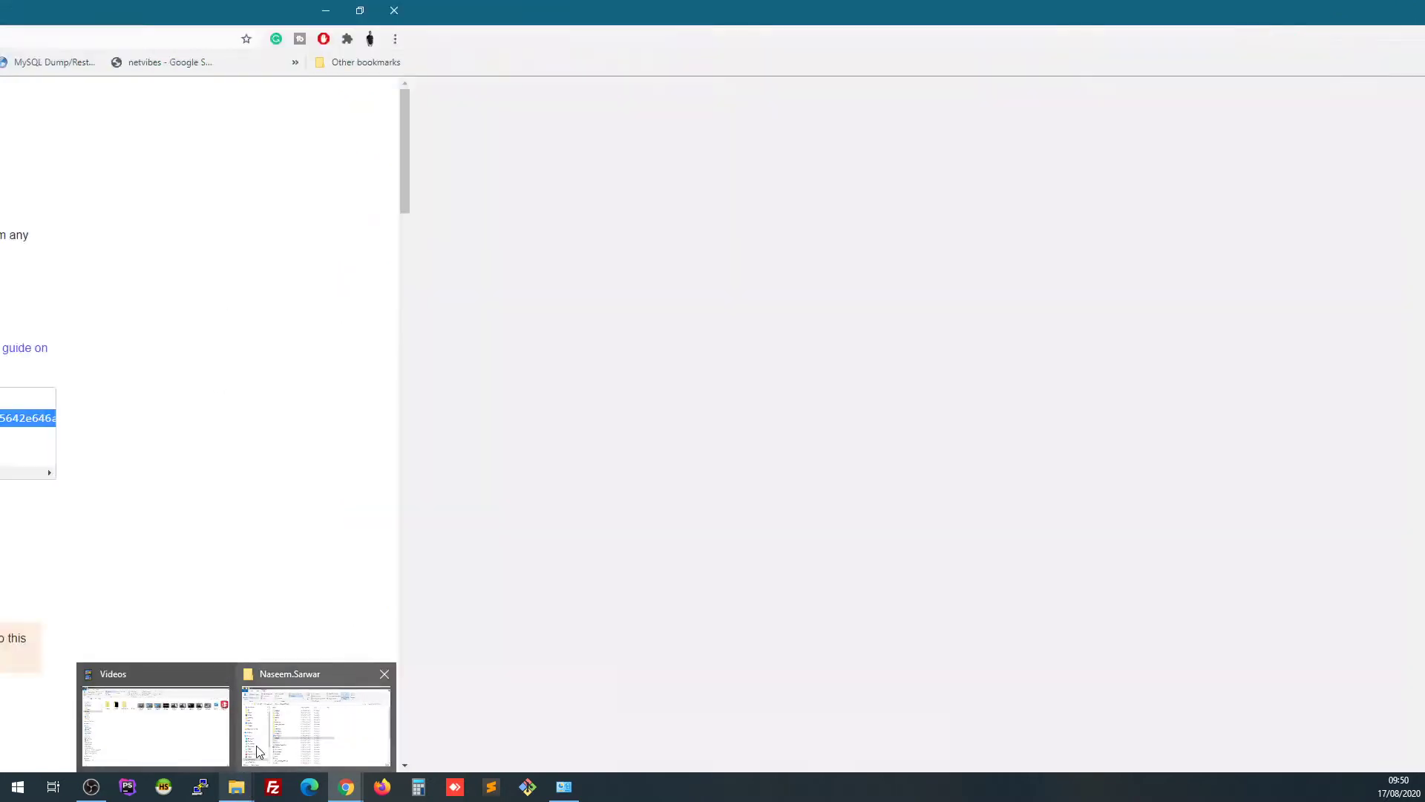
{"action": "mouse_move", "coordinate": [257, 745]}
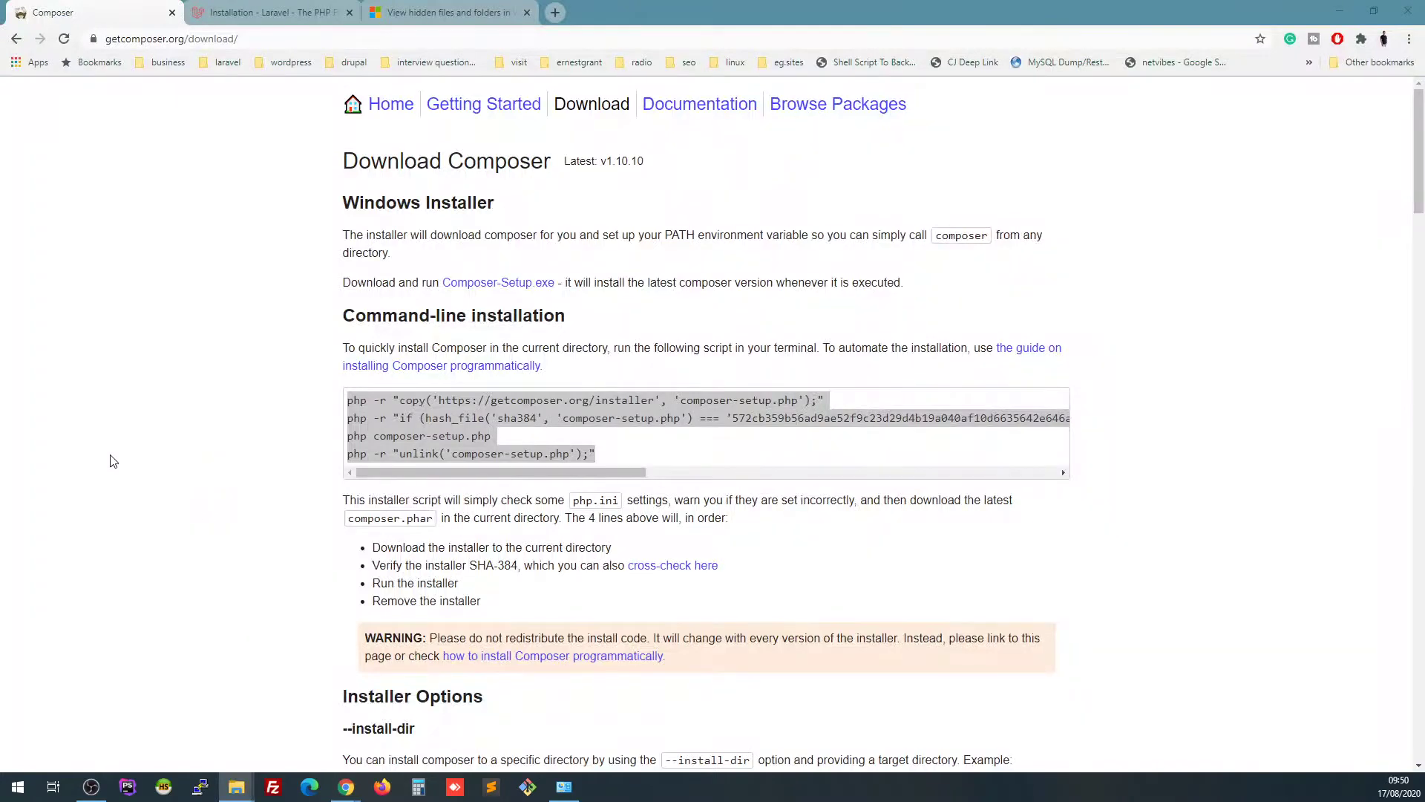
{"action": "left_click", "coordinate": [236, 786]}
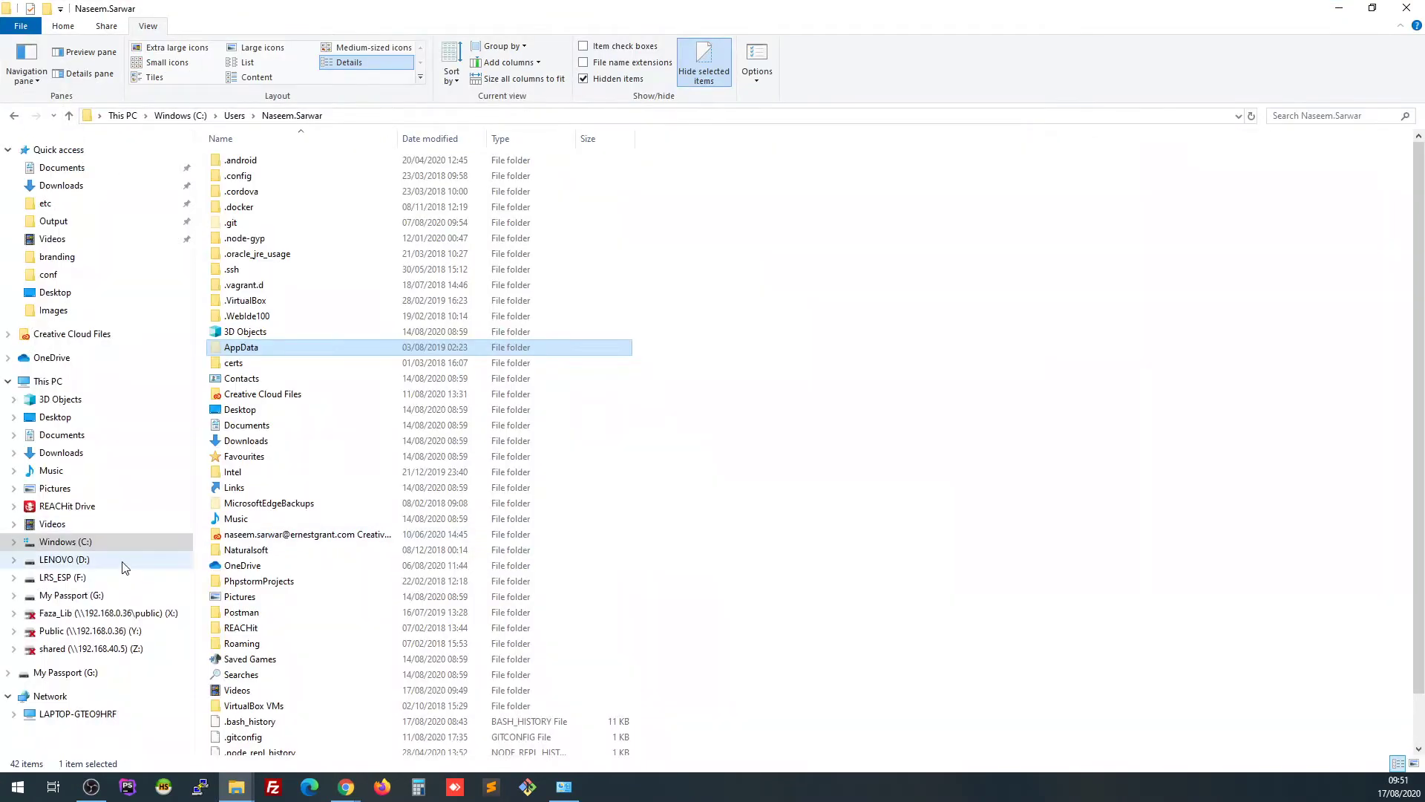
{"action": "left_click", "coordinate": [67, 543]}
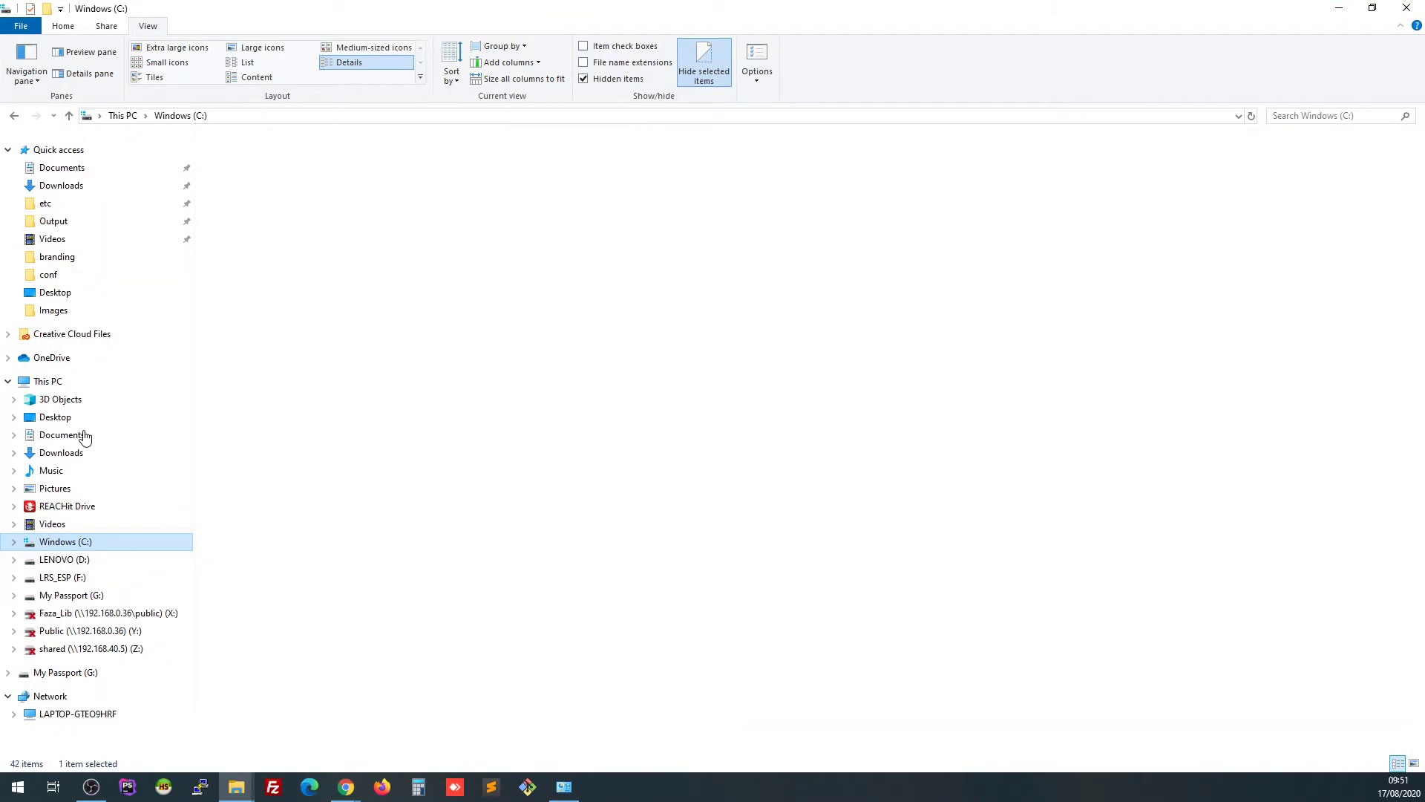
{"action": "left_click", "coordinate": [59, 383]}
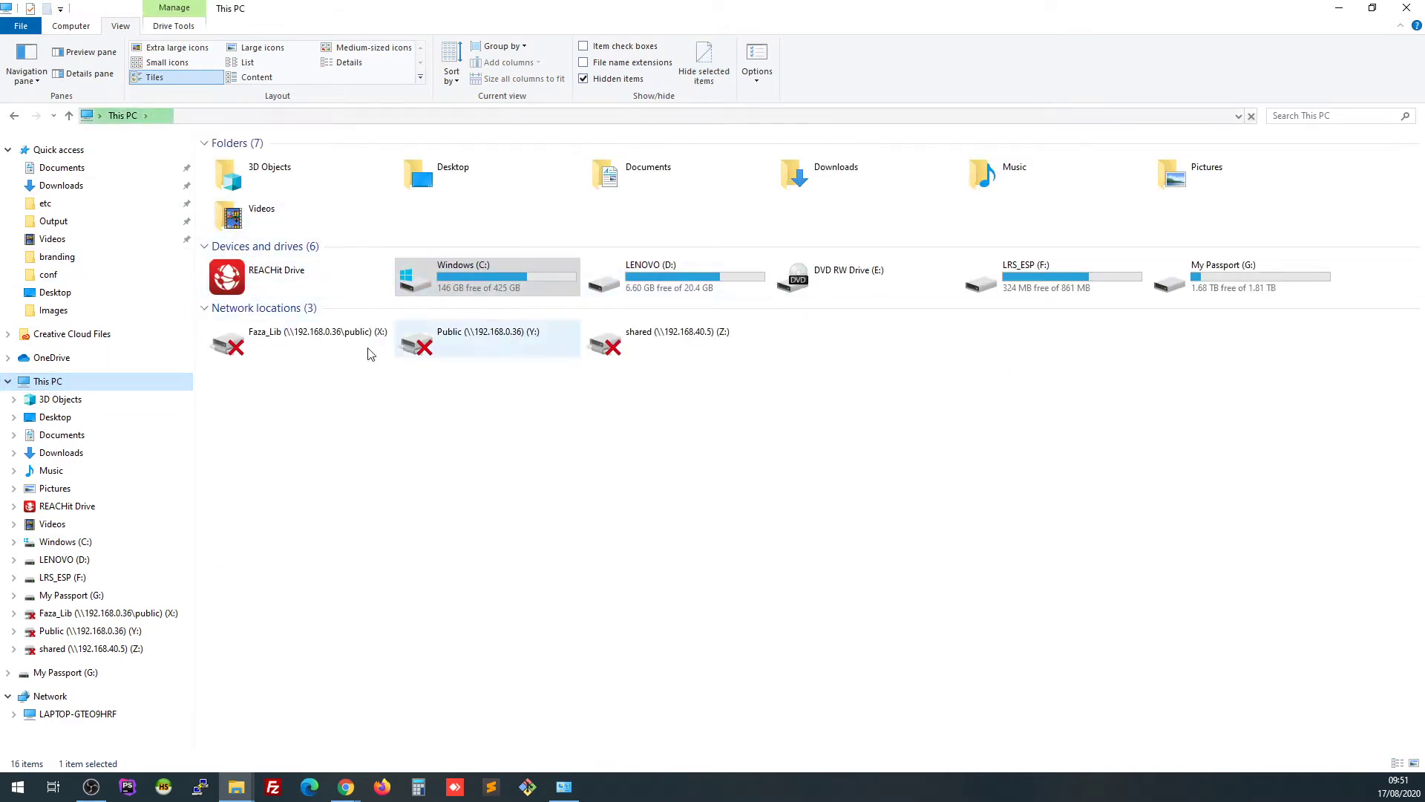
{"action": "right_click", "coordinate": [92, 383]}
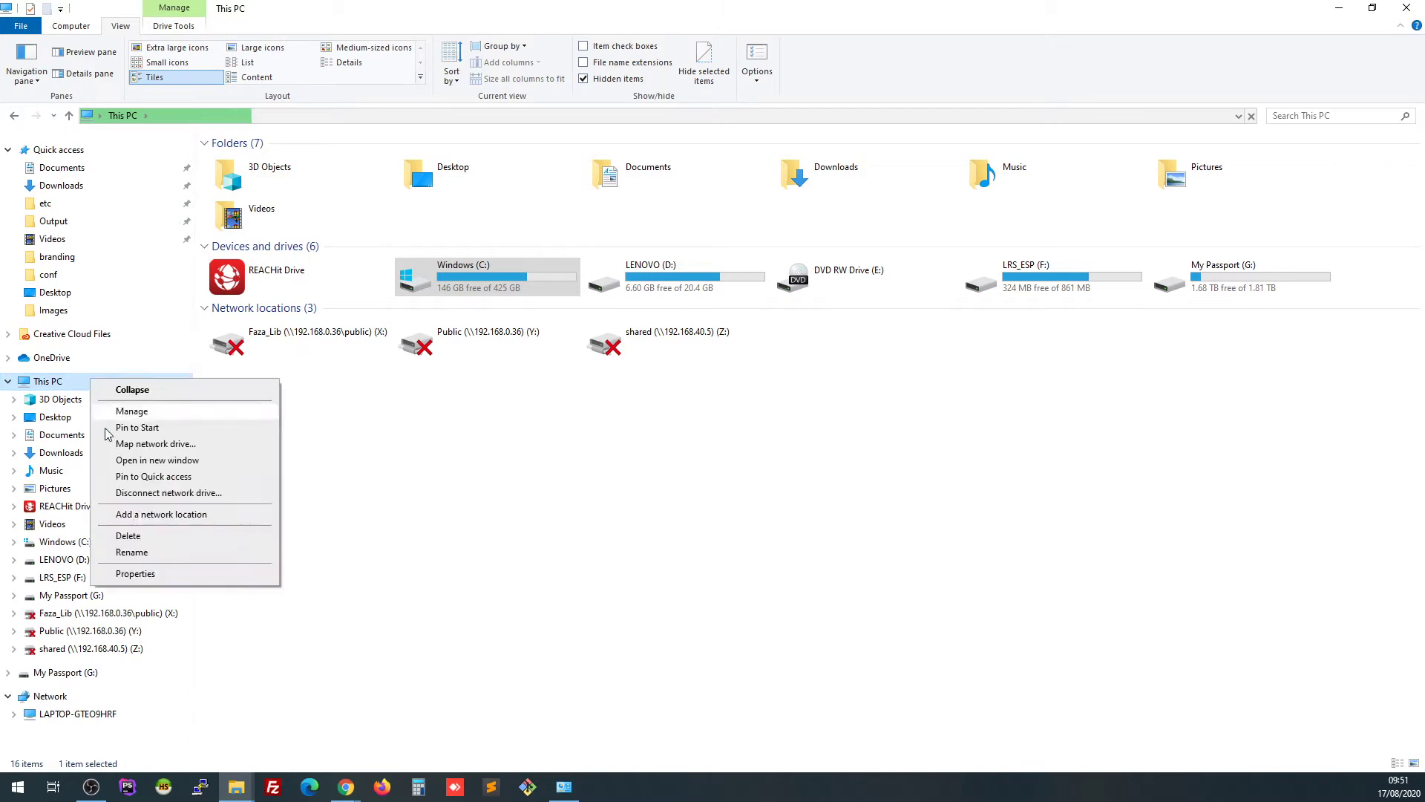
{"action": "left_click", "coordinate": [147, 573]}
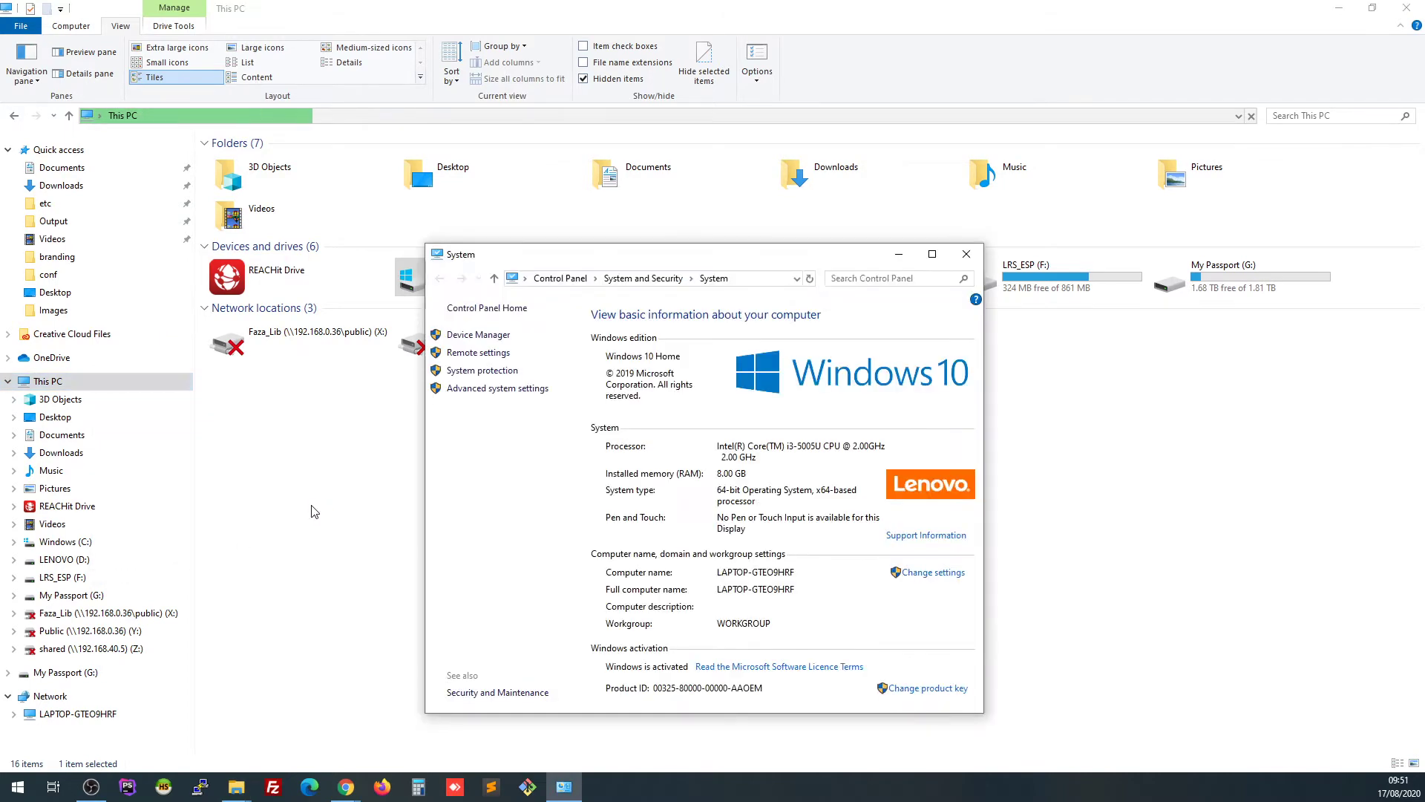
{"action": "left_click_drag", "start_coordinate": [570, 254], "coordinate": [345, 78]}
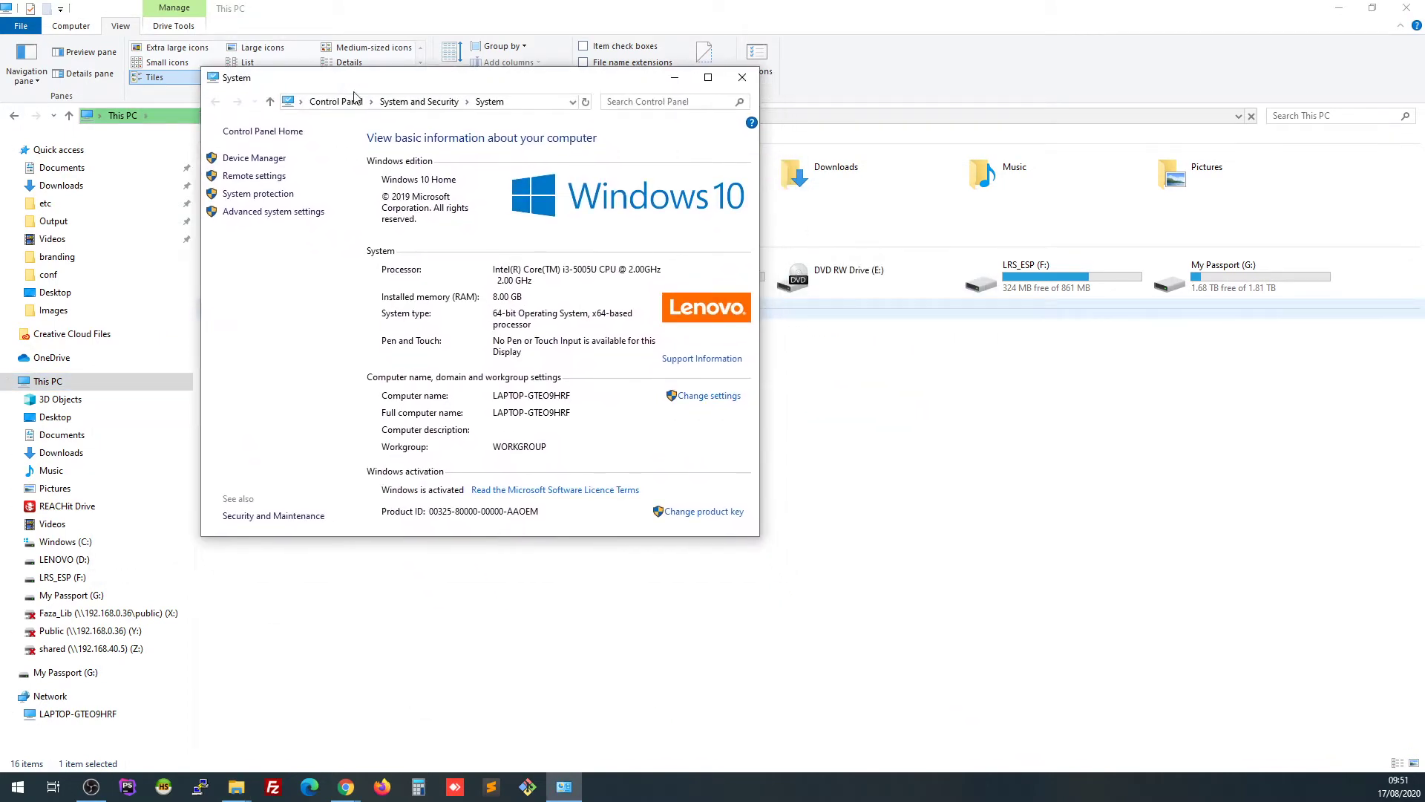
{"action": "left_click_drag", "start_coordinate": [759, 240], "coordinate": [1073, 240]}
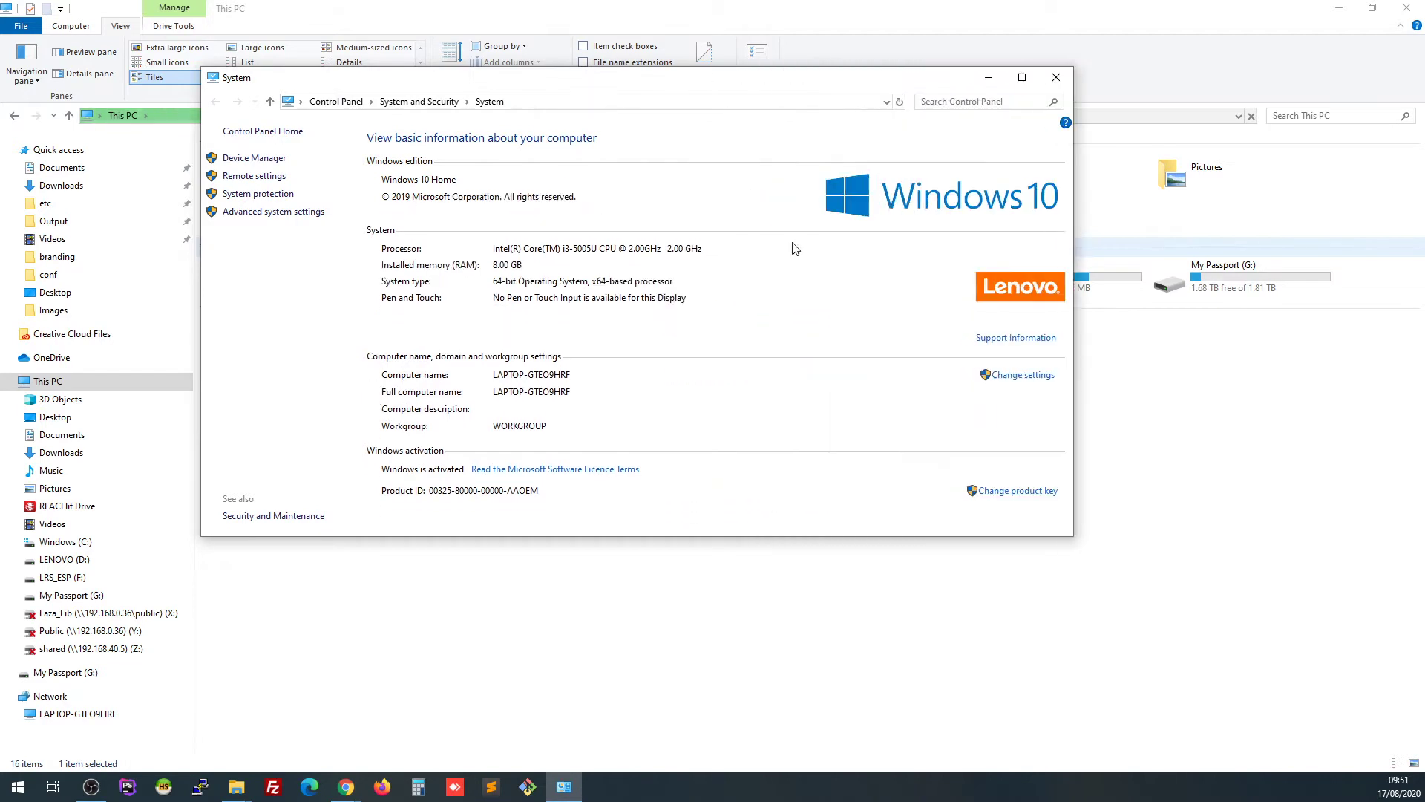
From the advanced system settings, open the user-level Path environment variable for editing
{"action": "left_click", "coordinate": [274, 212]}
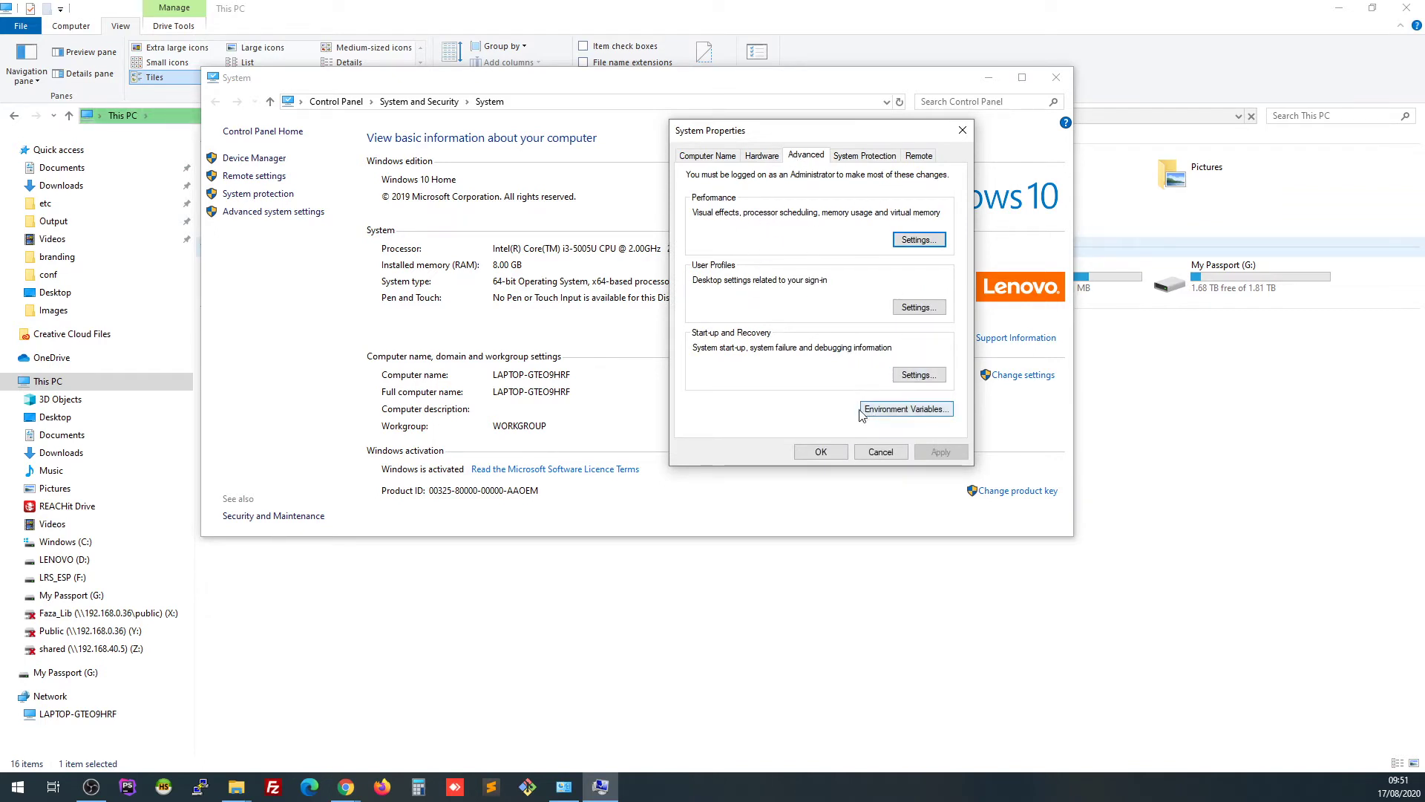
{"action": "left_click", "coordinate": [906, 411]}
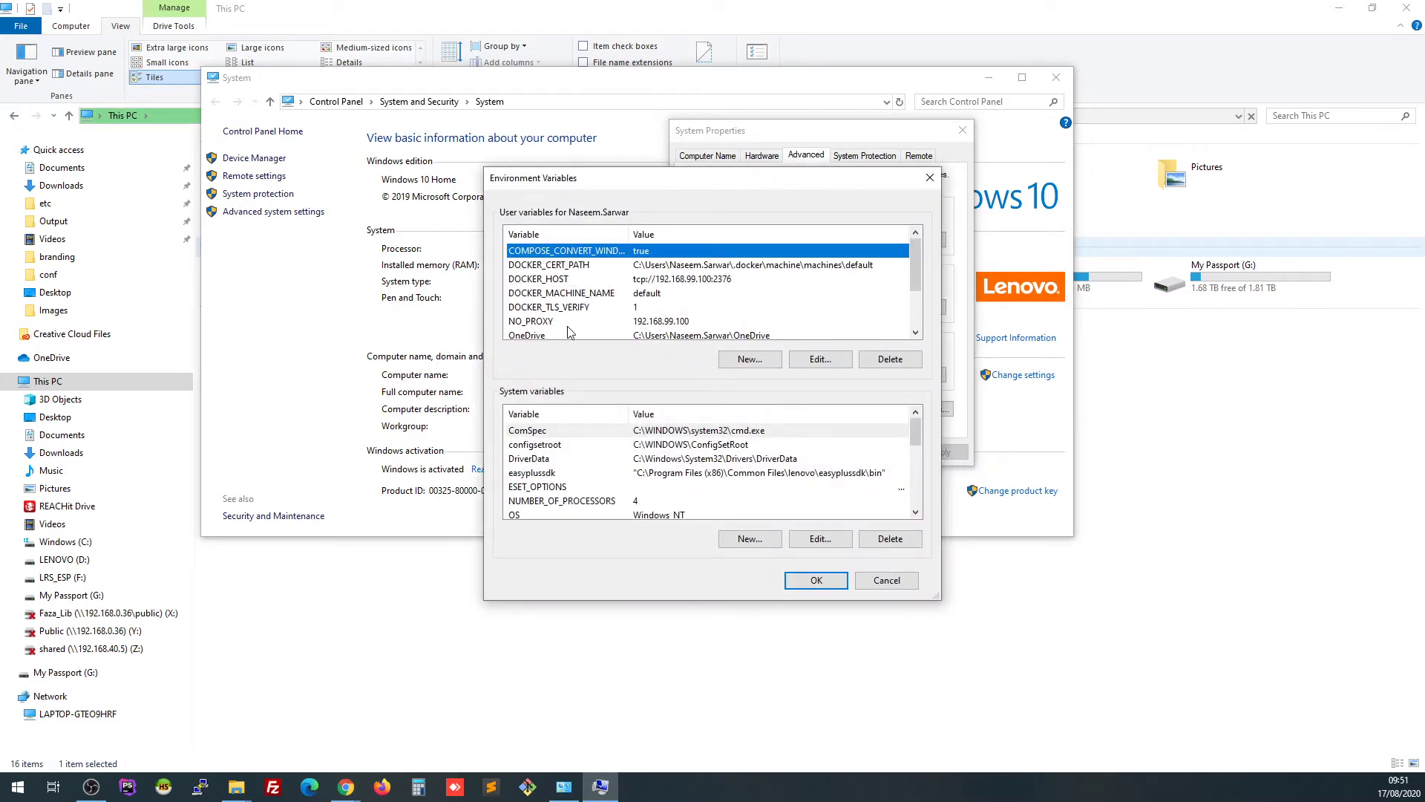
{"action": "scroll", "coordinate": [562, 315], "scroll_direction": "down", "scroll_amount": 2}
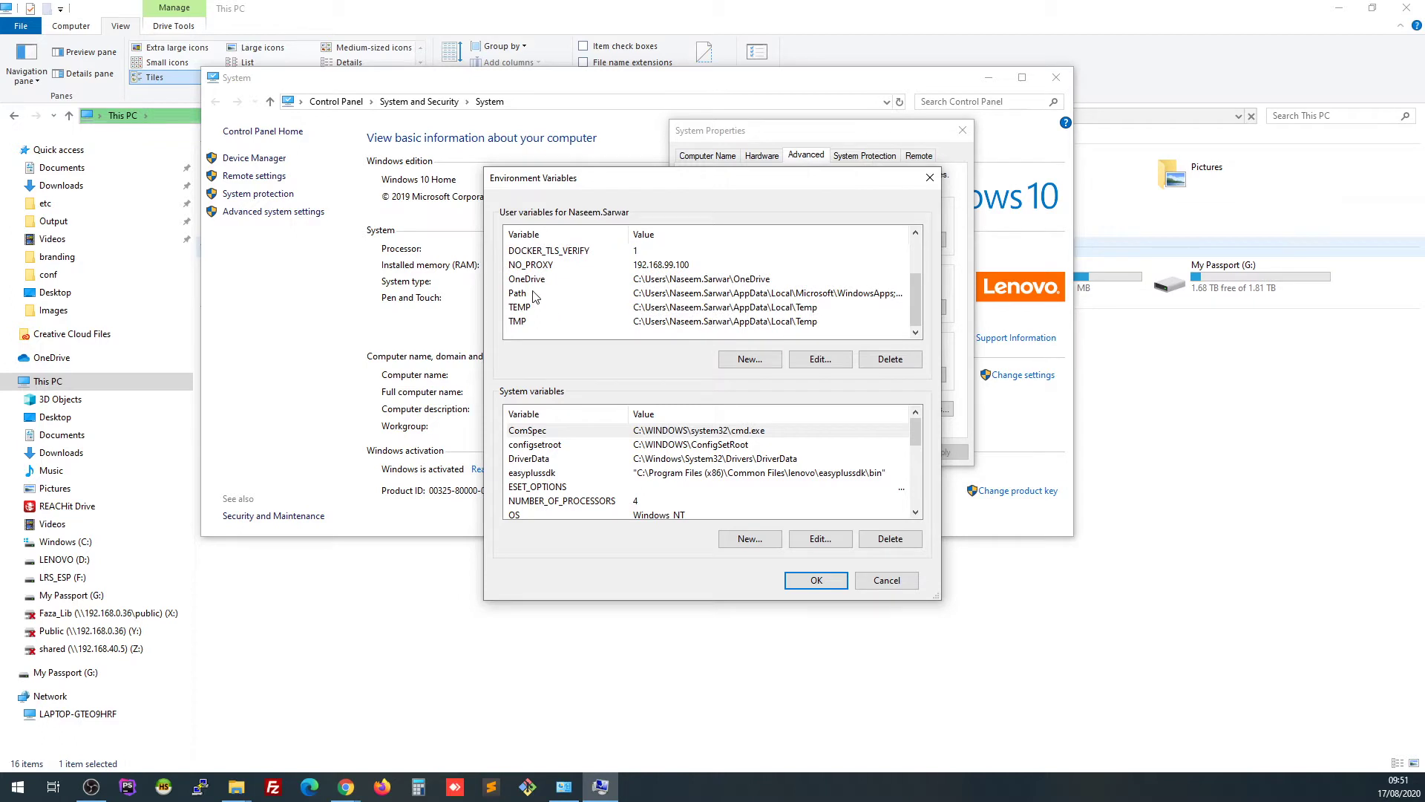
{"action": "left_click", "coordinate": [535, 297]}
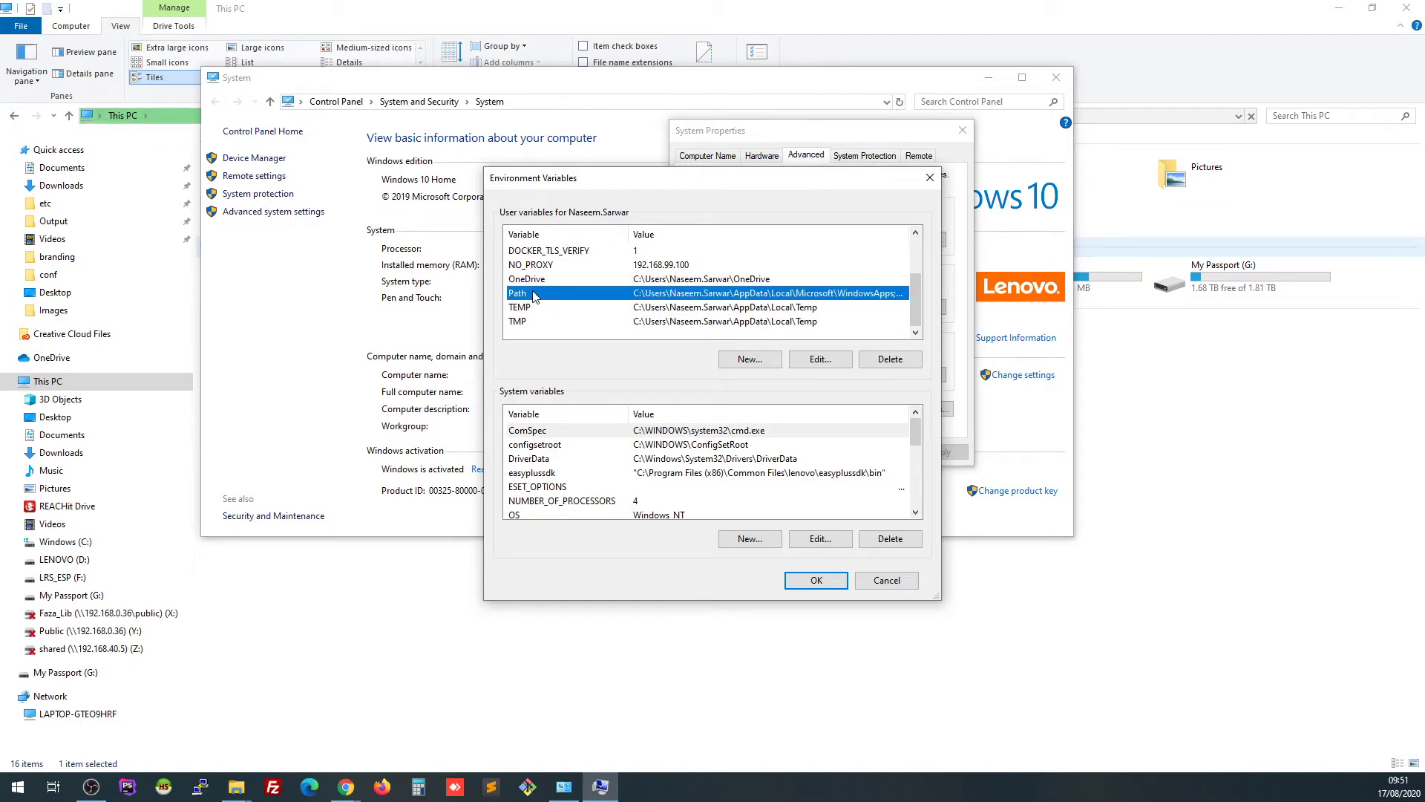
{"action": "left_click", "coordinate": [817, 362]}
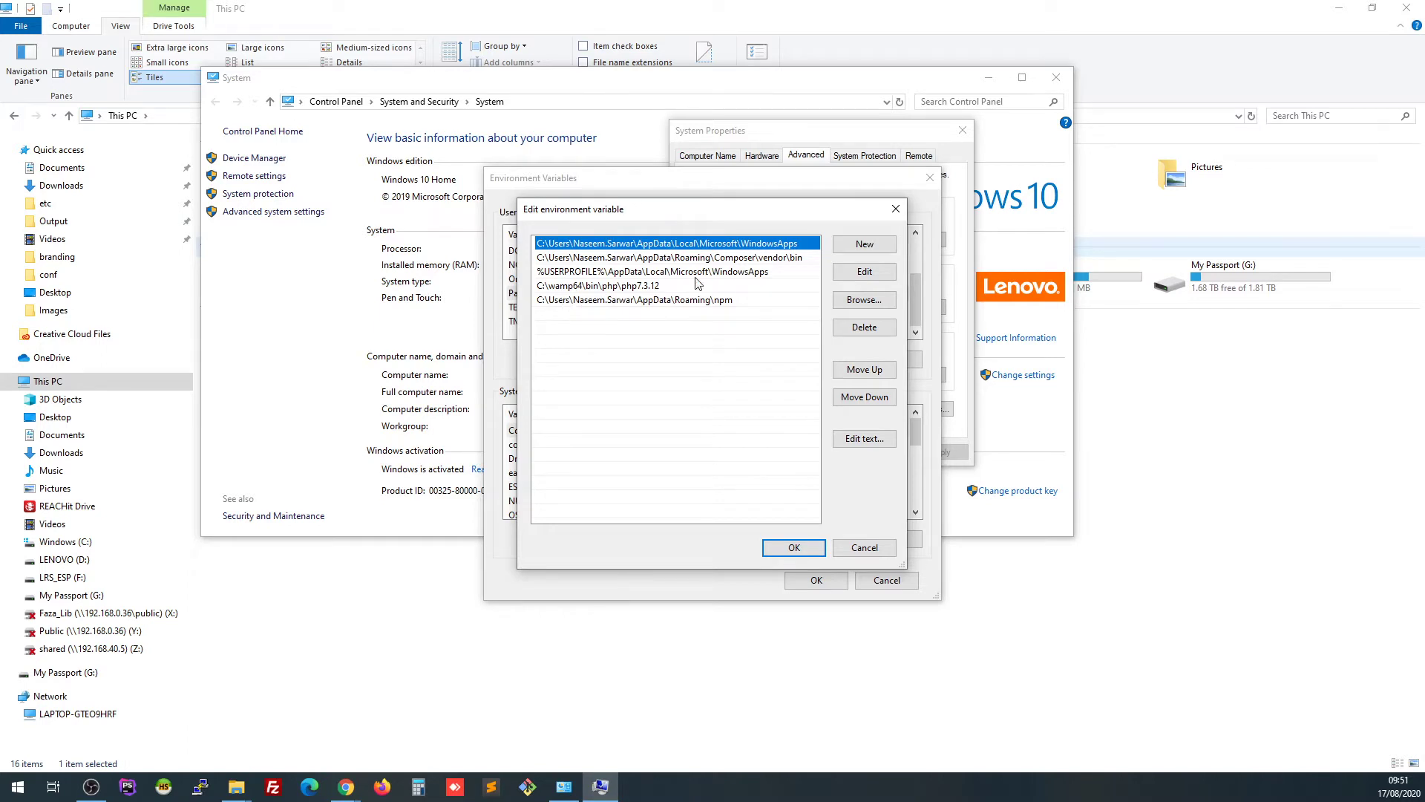
Review the Composer\vendor\bin and C:\wamp64\bin\php\php7.3.12 entries in the Path variable
{"action": "left_click", "coordinate": [572, 264]}
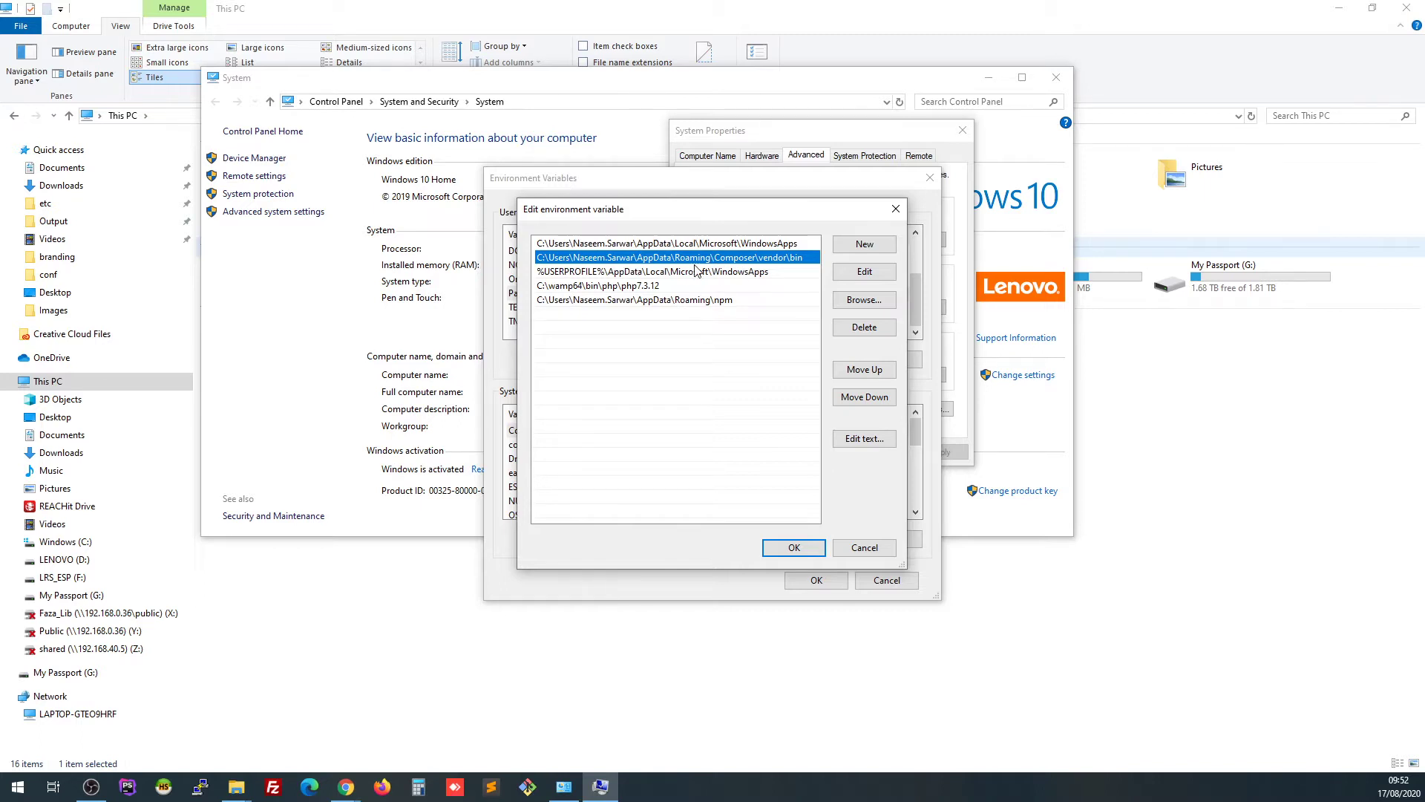
{"action": "left_click", "coordinate": [560, 290]}
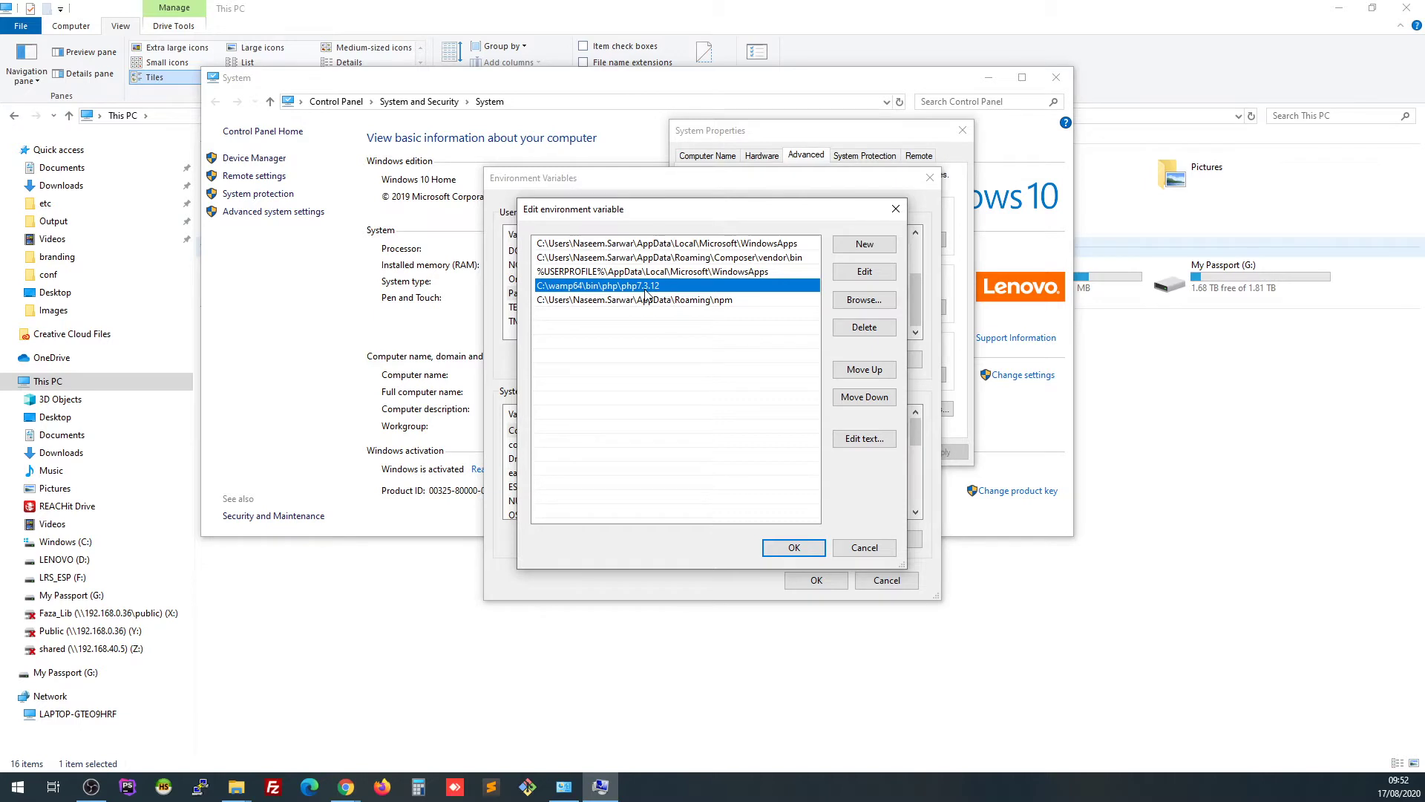
{"action": "left_click", "coordinate": [564, 260]}
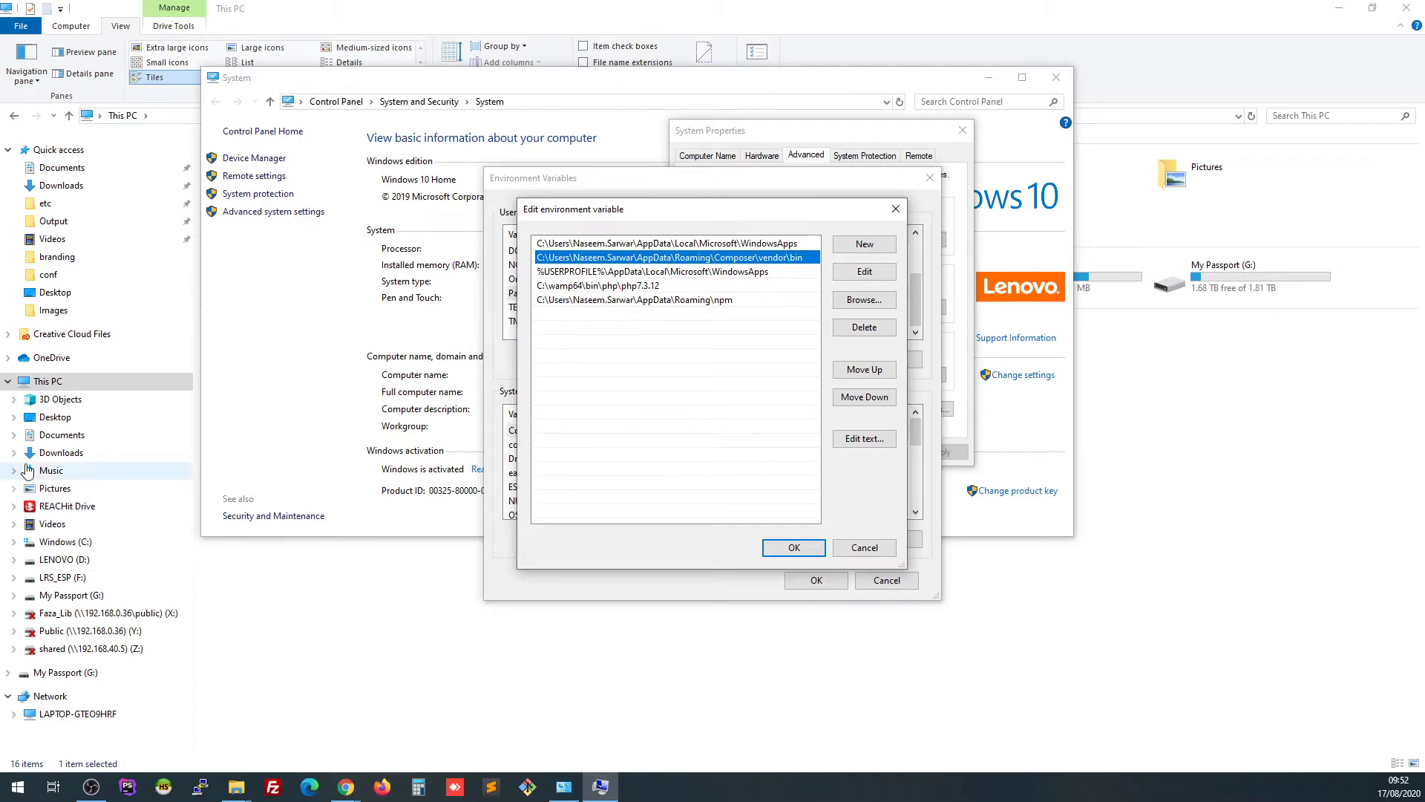
In File Explorer, browse to the user's profile folder under C:\Users and select the AppData folder
{"action": "left_click", "coordinate": [64, 549]}
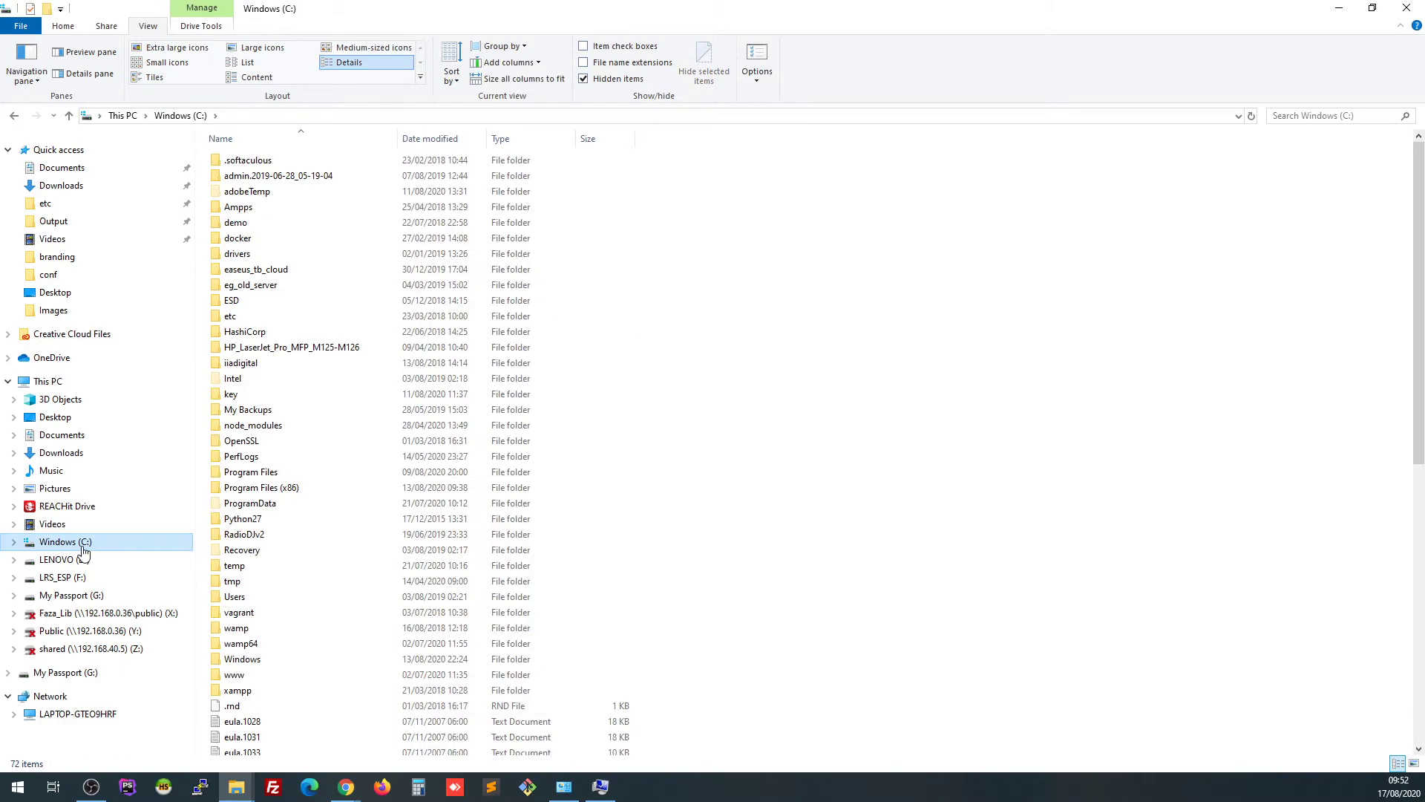
{"action": "double_click", "coordinate": [254, 597]}
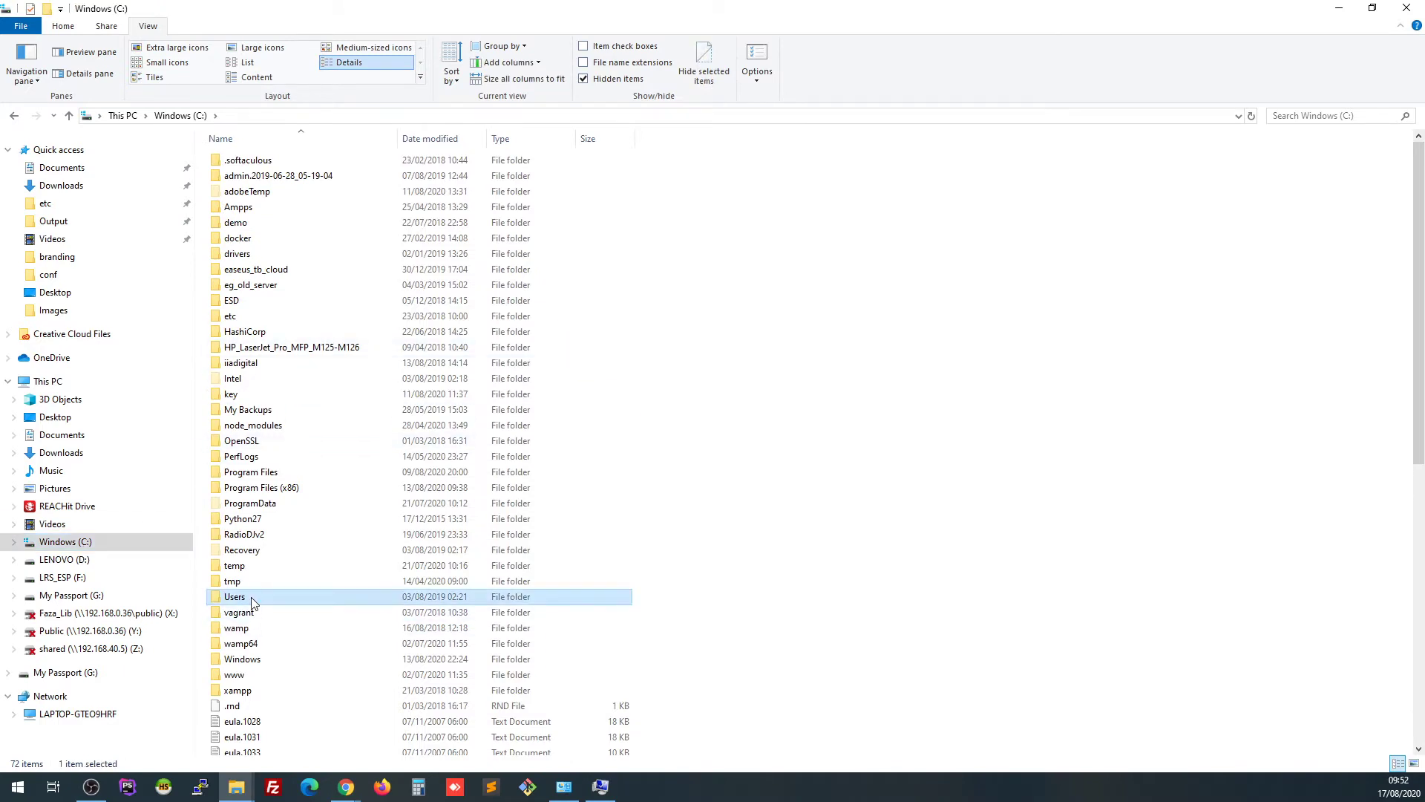
{"action": "left_click", "coordinate": [268, 209]}
{"action": "double_click", "coordinate": [269, 208]}
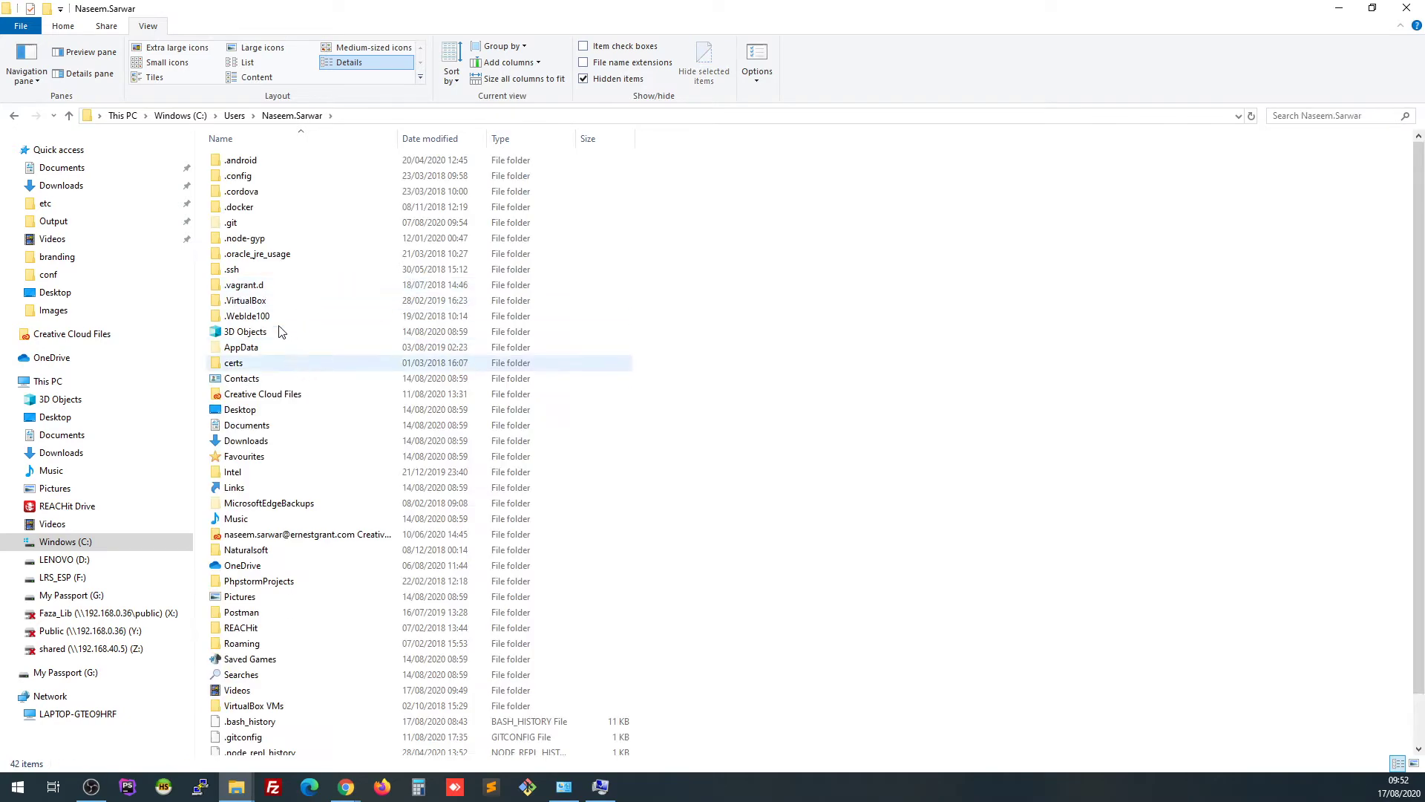
{"action": "left_click", "coordinate": [240, 349]}
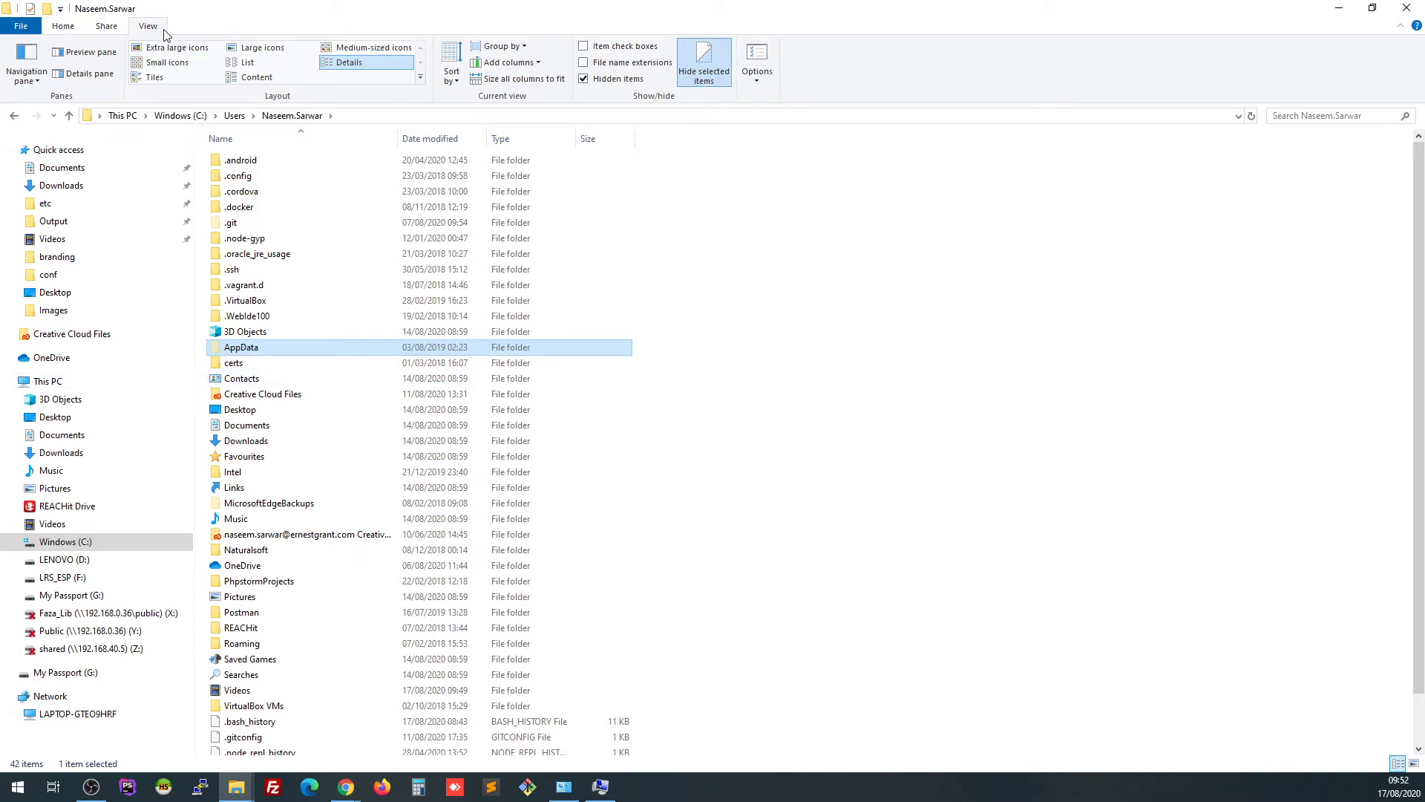
Set the folder view options to "Don't show hidden files, folders or drives" and apply the change
{"action": "left_click", "coordinate": [755, 74]}
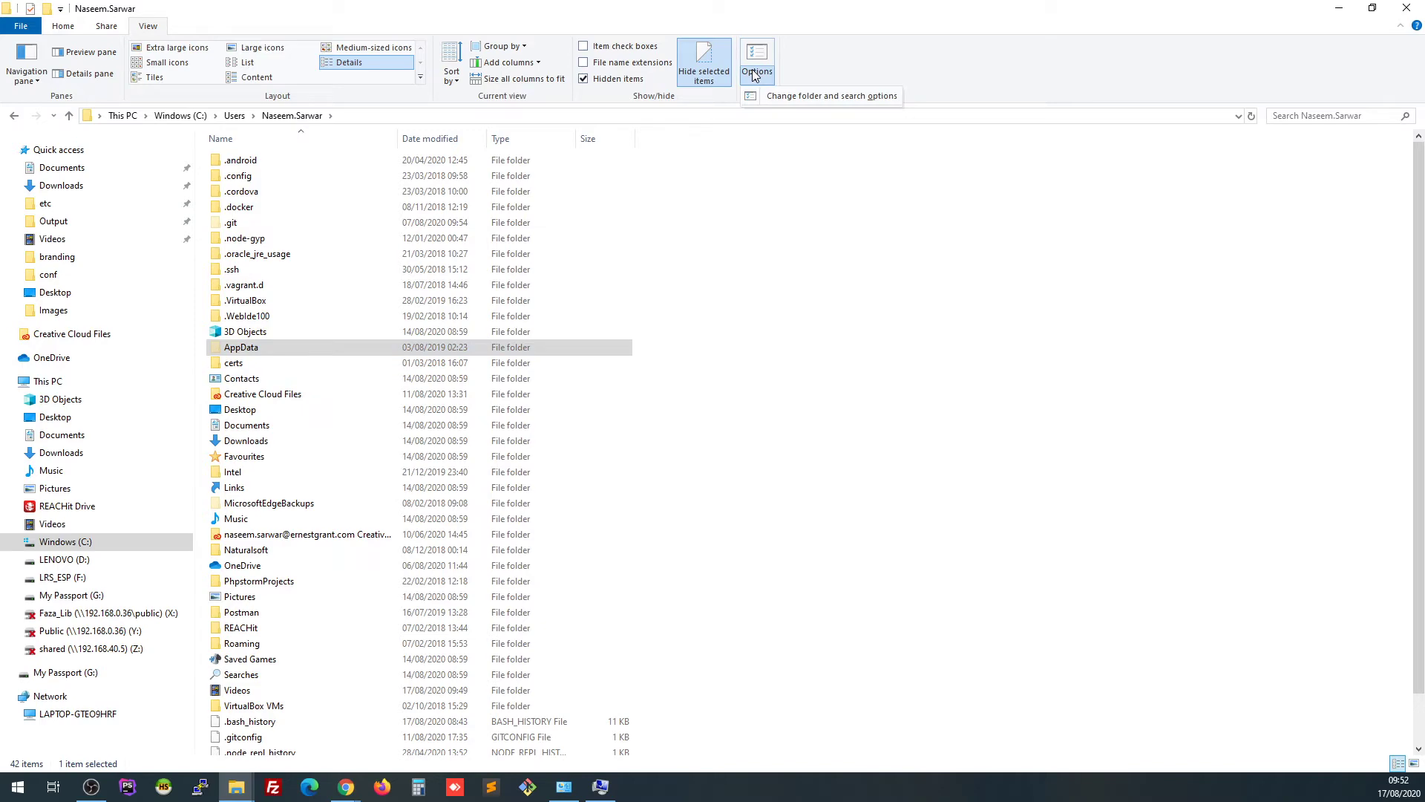
{"action": "left_click", "coordinate": [787, 95]}
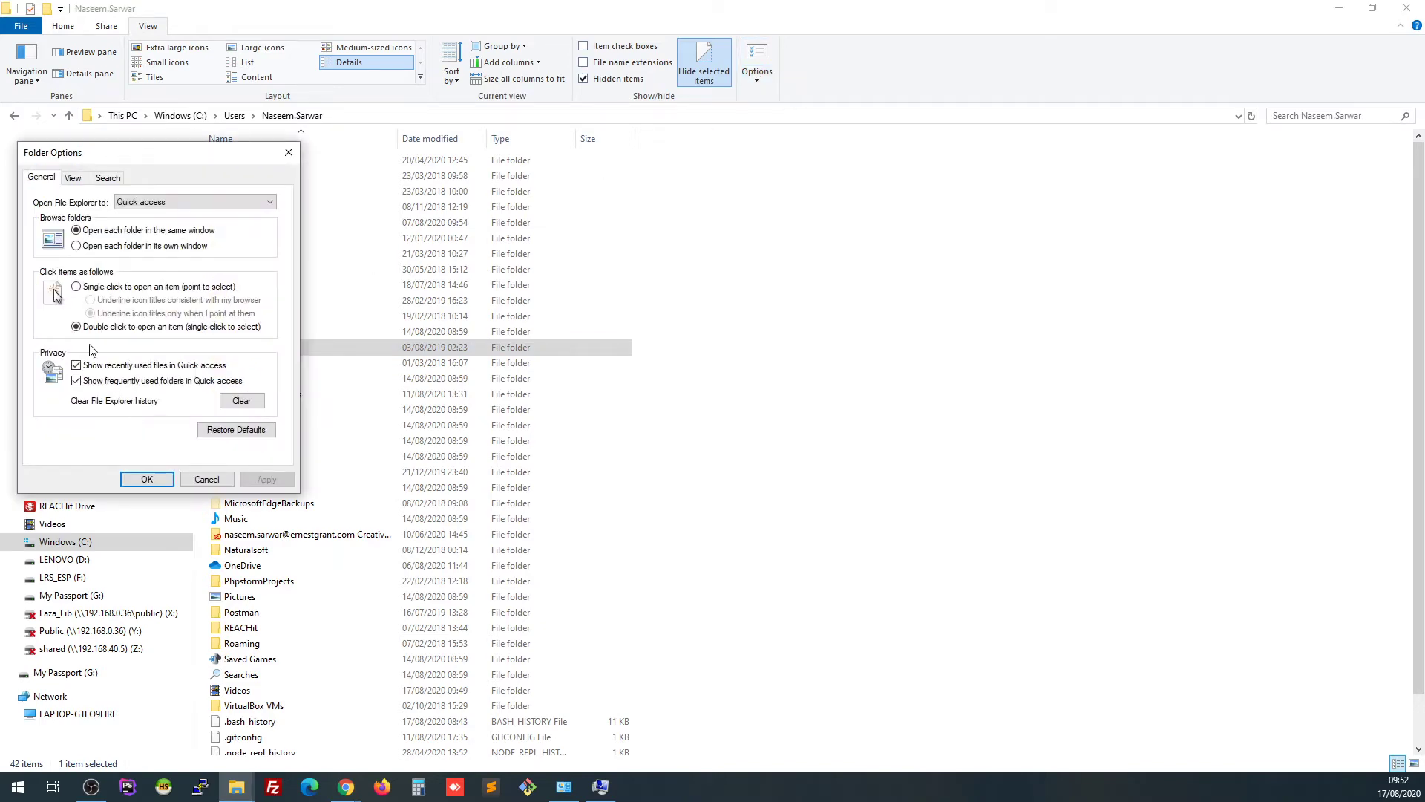
{"action": "left_click", "coordinate": [73, 181]}
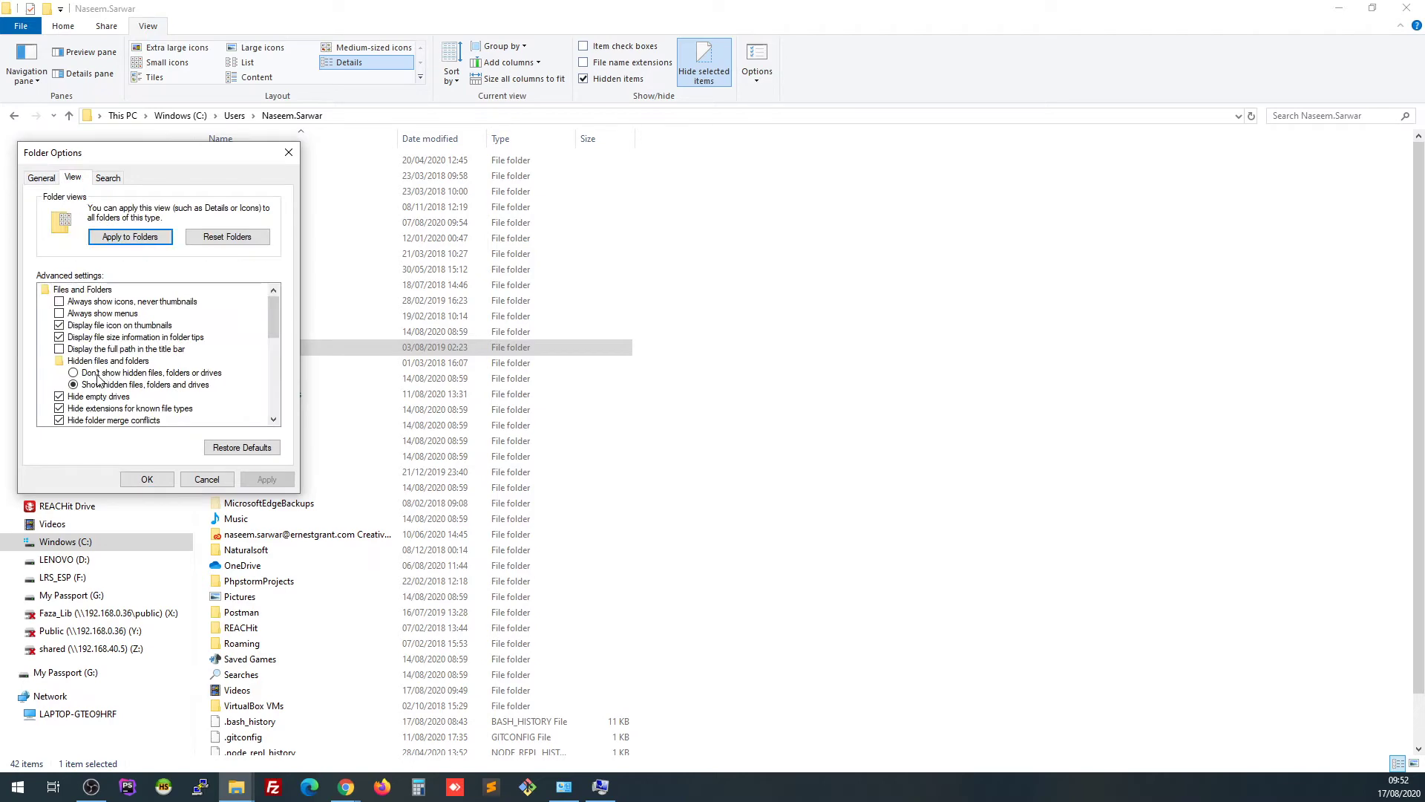
{"action": "left_click", "coordinate": [102, 372]}
{"action": "left_click", "coordinate": [266, 479]}
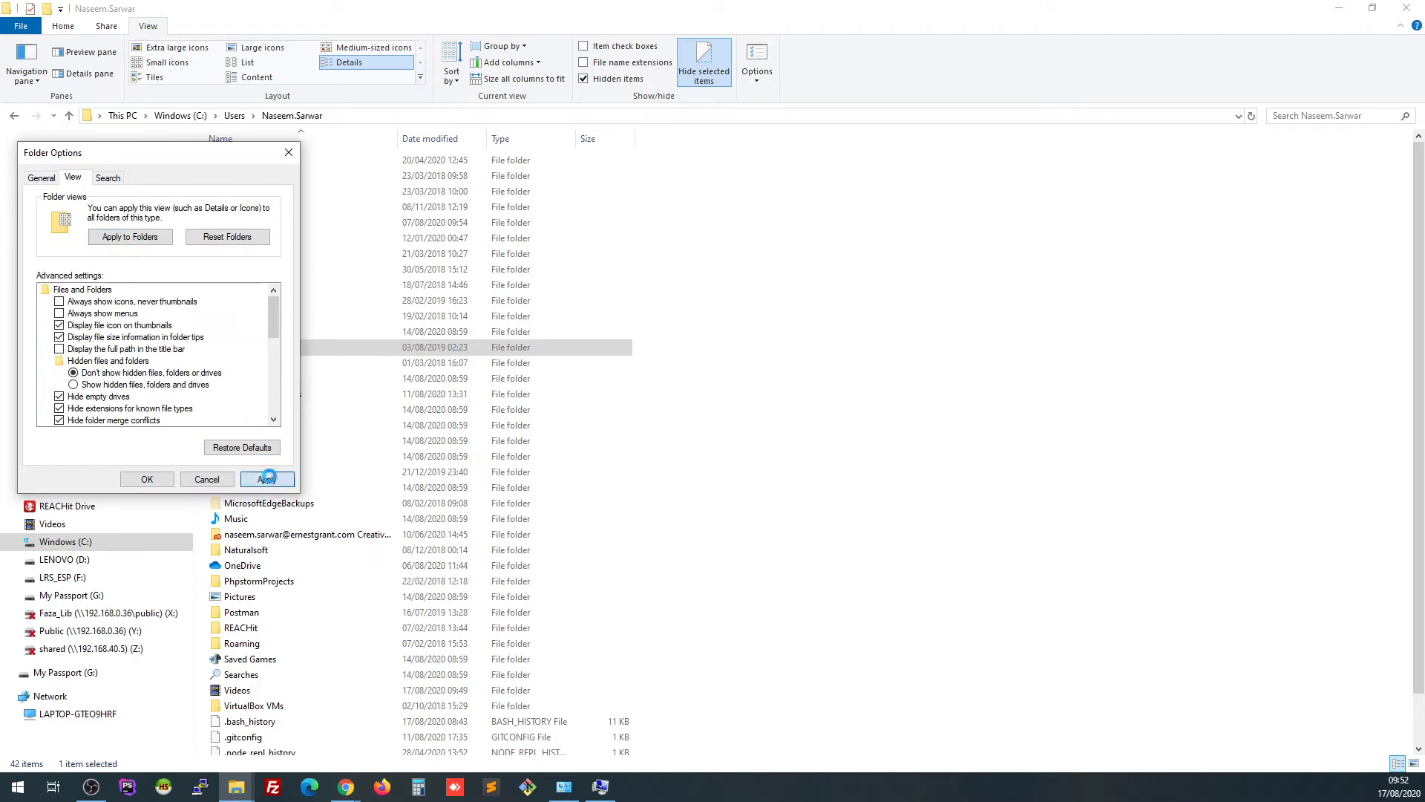
Set the folder view options to "Show hidden files, folders and drives", apply, and close Folder Options
{"action": "left_click_drag", "start_coordinate": [168, 162], "coordinate": [1014, 285]}
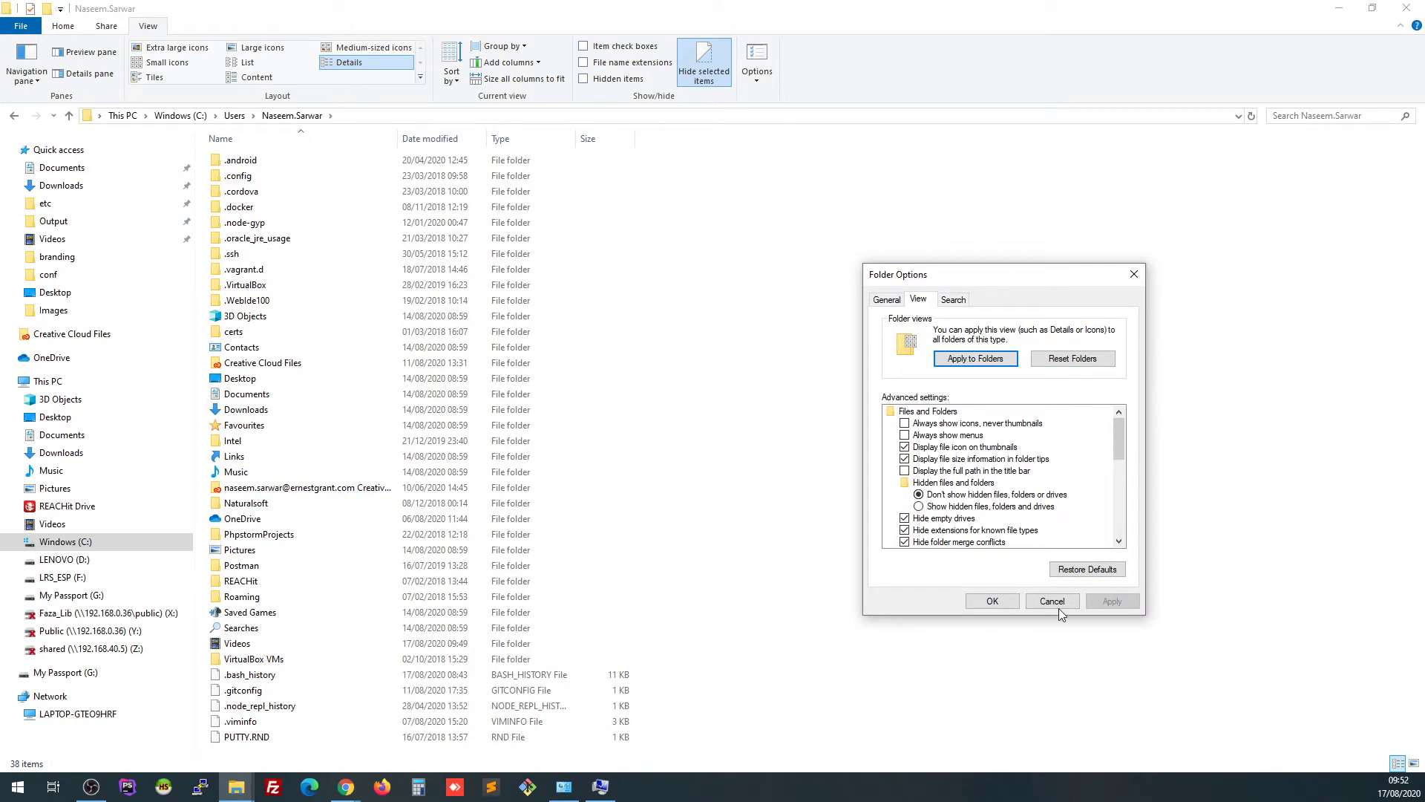
{"action": "left_click", "coordinate": [978, 507]}
{"action": "left_click", "coordinate": [1111, 601]}
{"action": "left_click", "coordinate": [991, 602]}
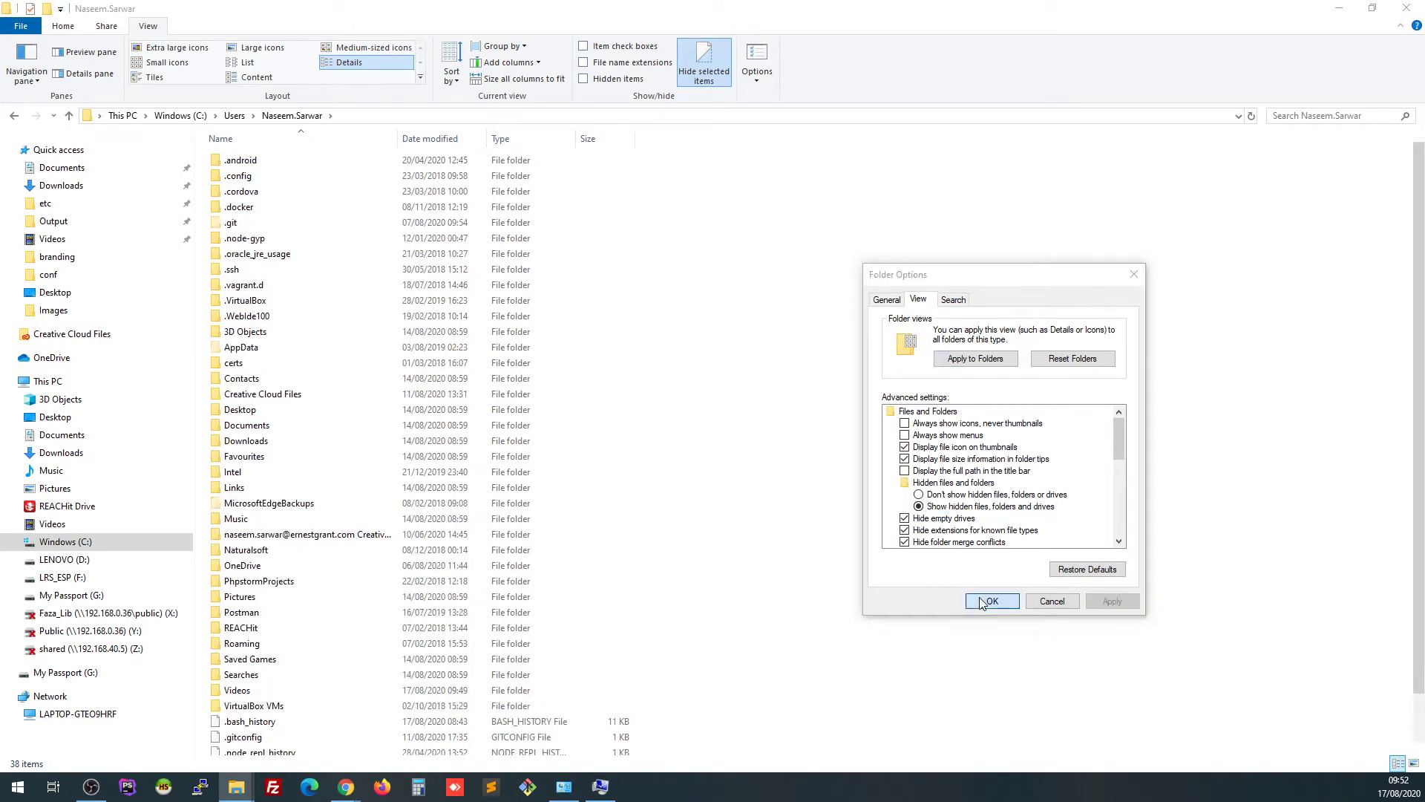
Browse through AppData, Roaming, Composer and vendor to the bin folder and highlight its full path
{"action": "left_click", "coordinate": [259, 347]}
{"action": "double_click", "coordinate": [259, 347]}
{"action": "double_click", "coordinate": [251, 209]}
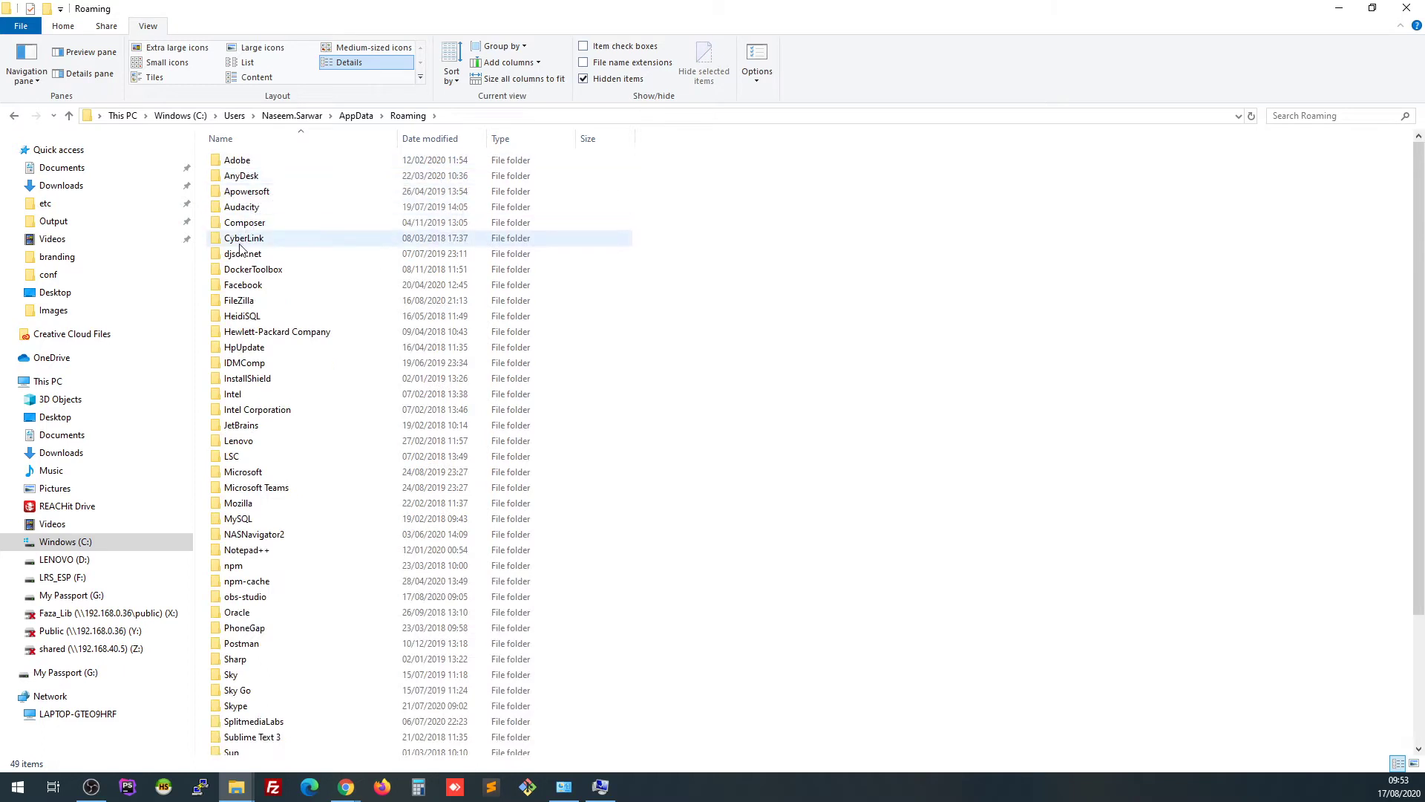
{"action": "double_click", "coordinate": [247, 227]}
{"action": "left_click", "coordinate": [250, 164]}
{"action": "double_click", "coordinate": [250, 162]}
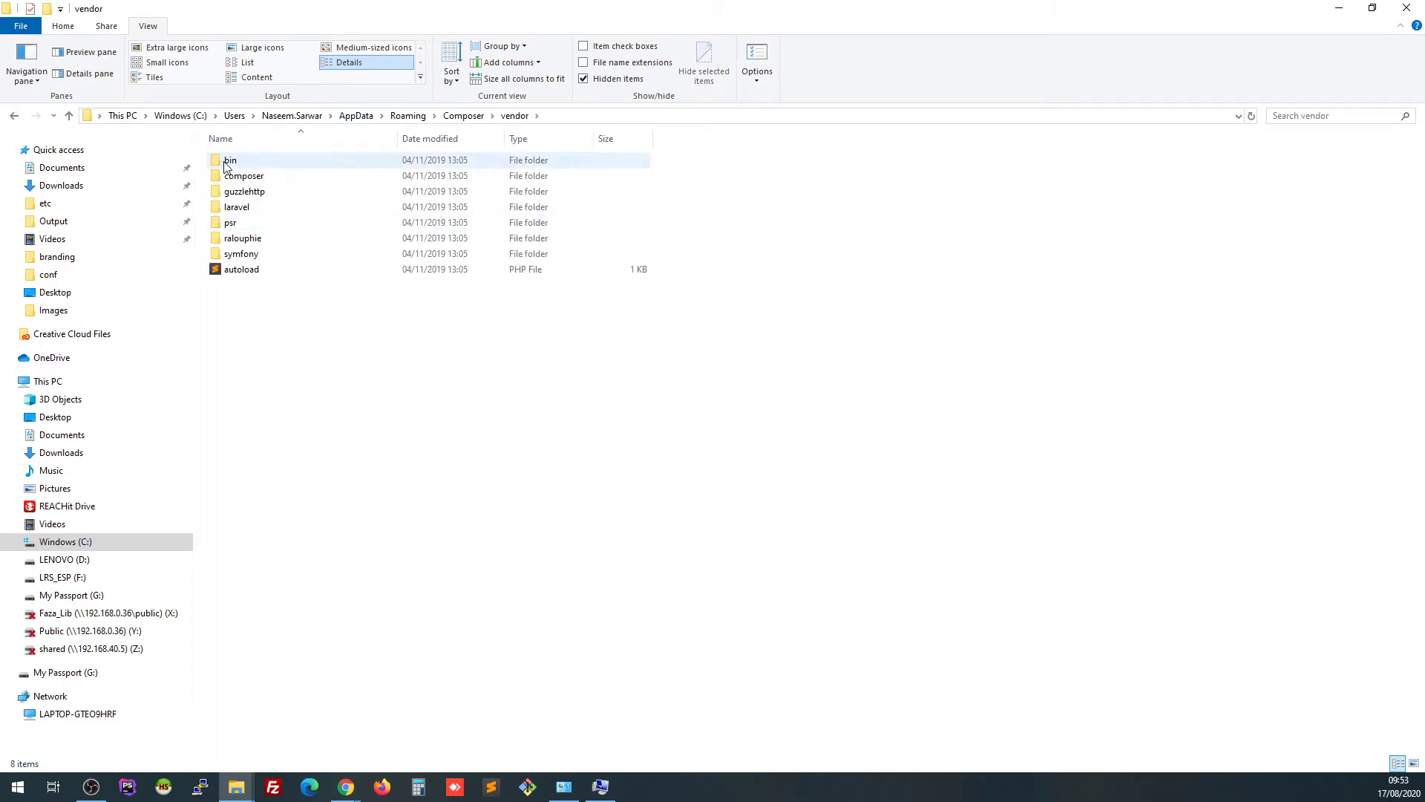
{"action": "left_click", "coordinate": [250, 162]}
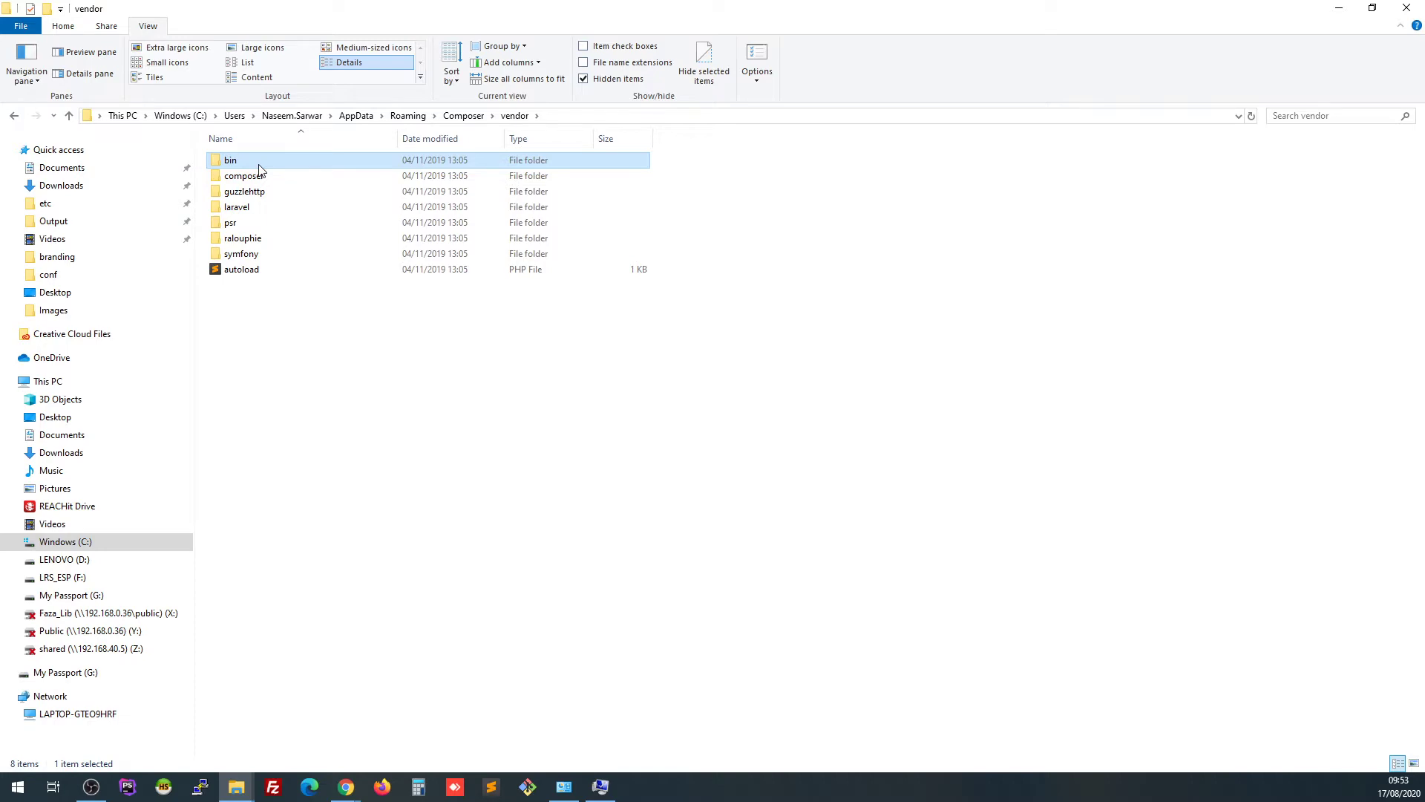
{"action": "double_click", "coordinate": [259, 166]}
{"action": "left_click", "coordinate": [605, 117]}
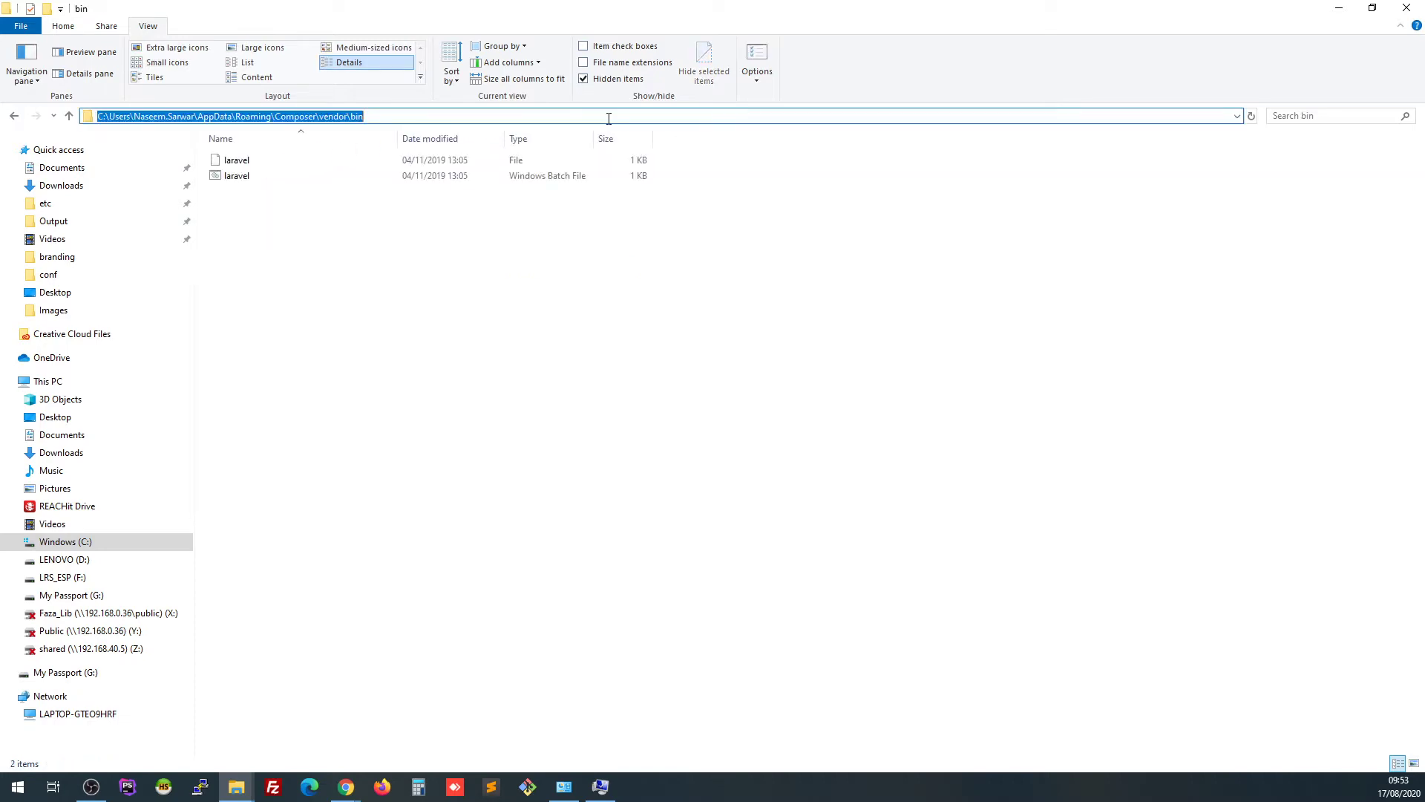
{"action": "left_click", "coordinate": [1338, 8]}
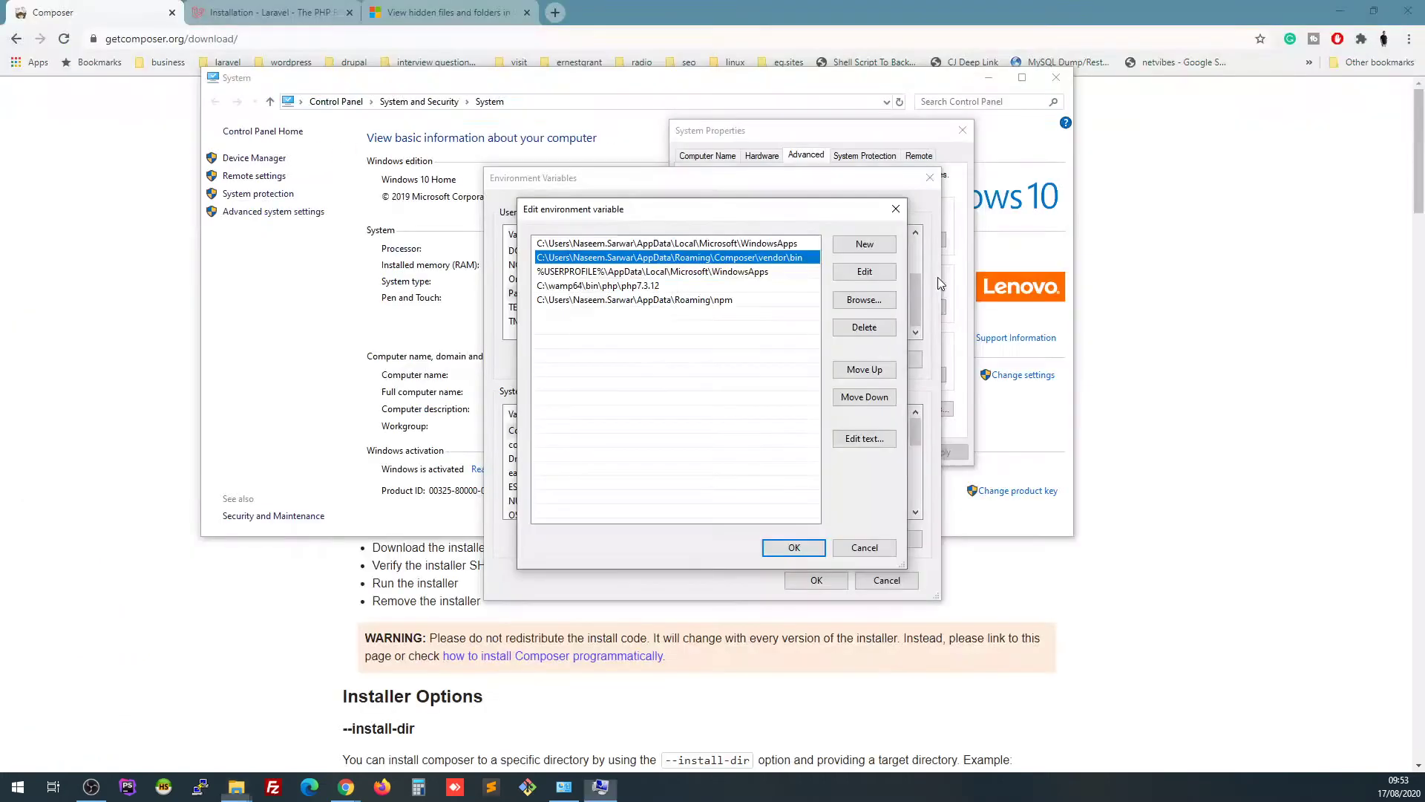
{"action": "left_click", "coordinate": [861, 273]}
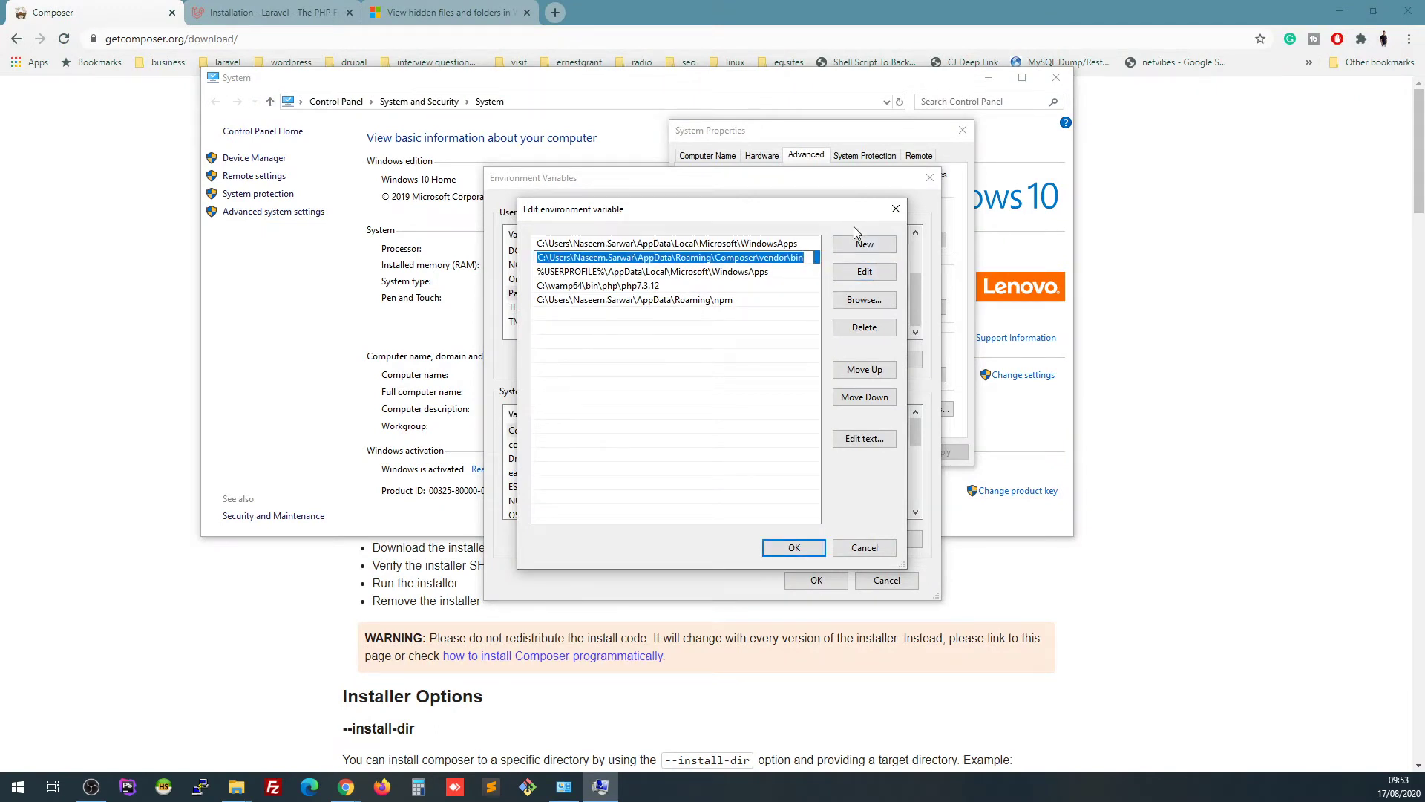
{"action": "left_click", "coordinate": [860, 245]}
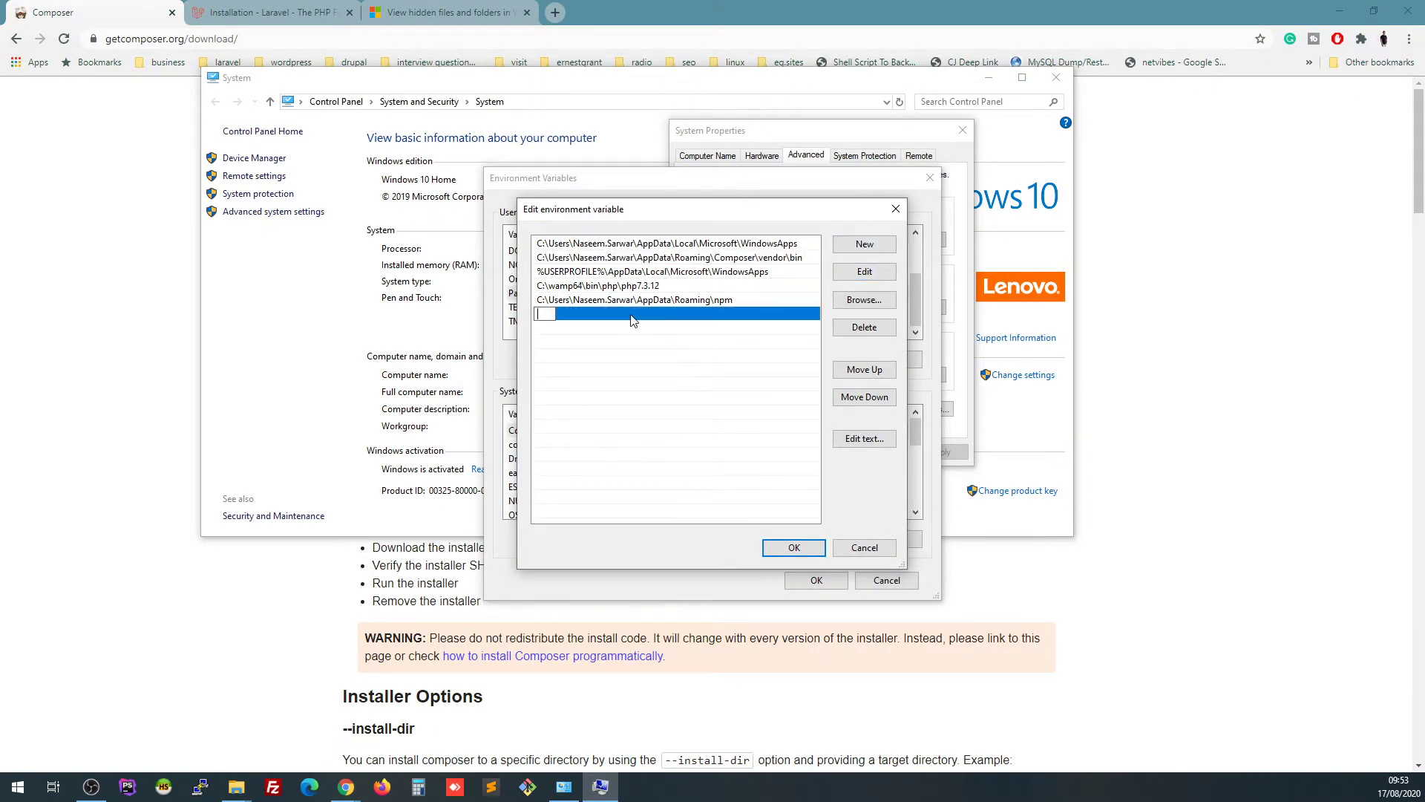
{"action": "key", "text": "Escape"}
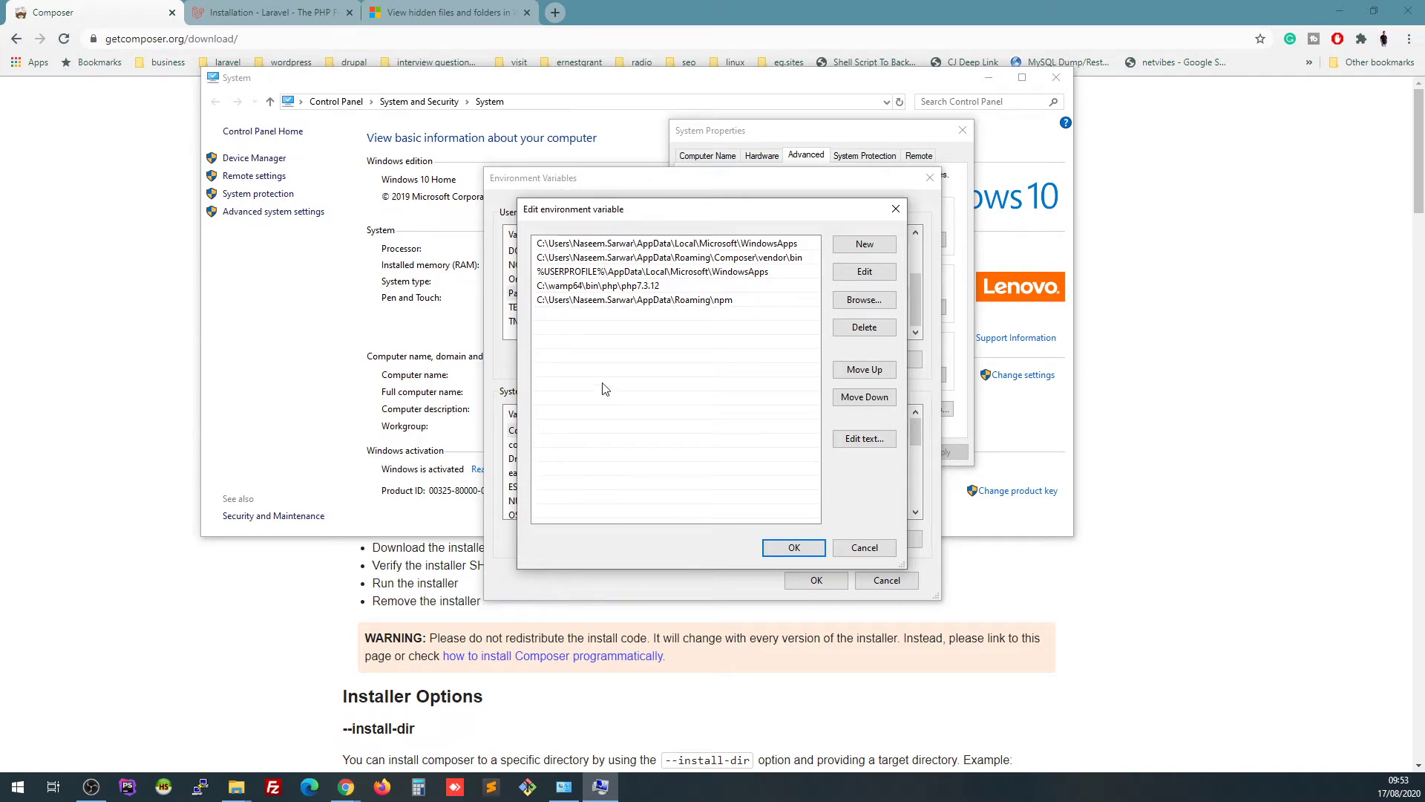
In File Explorer, browse from the C: drive through wamp64 and bin to the php folder
{"action": "left_click", "coordinate": [236, 786]}
{"action": "left_click", "coordinate": [255, 751]}
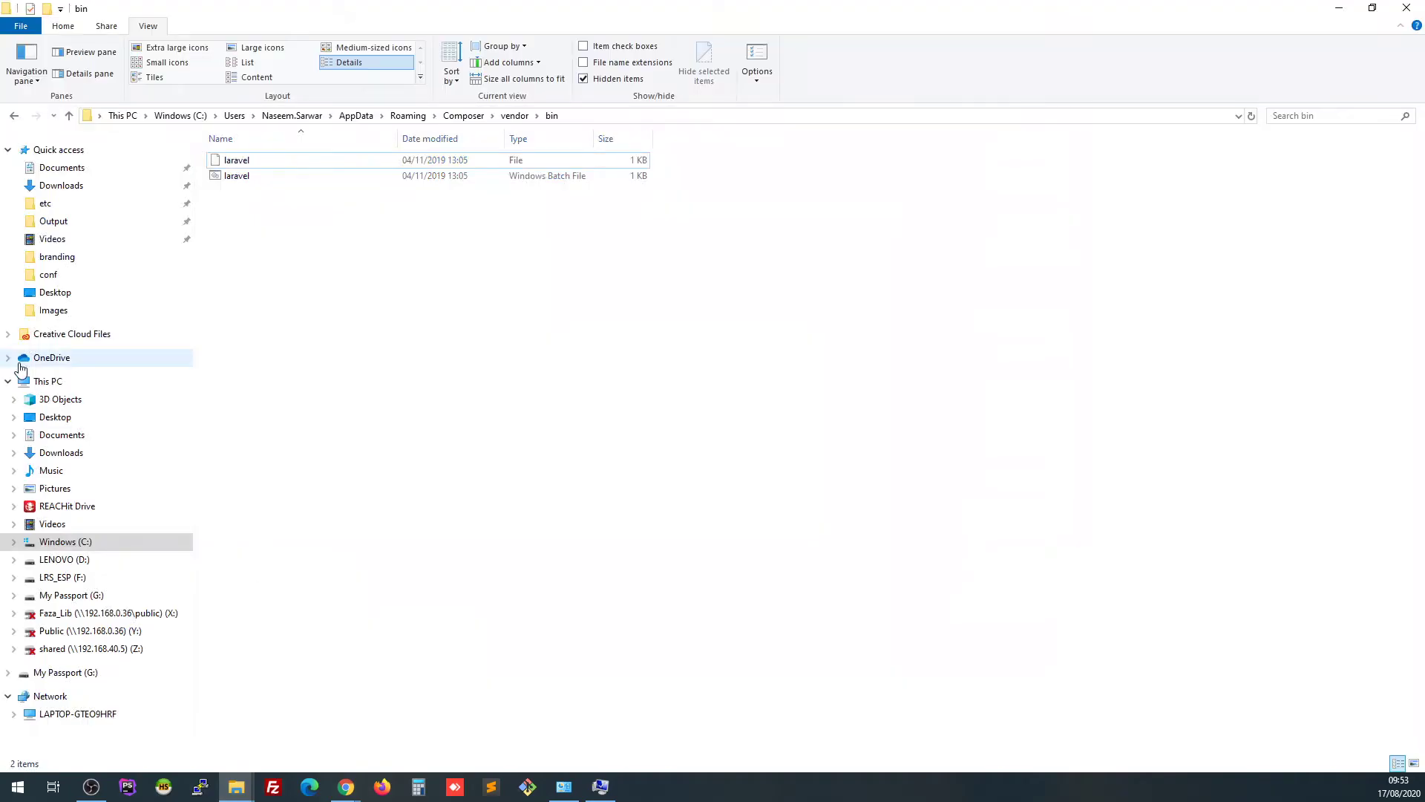
{"action": "left_click", "coordinate": [67, 545]}
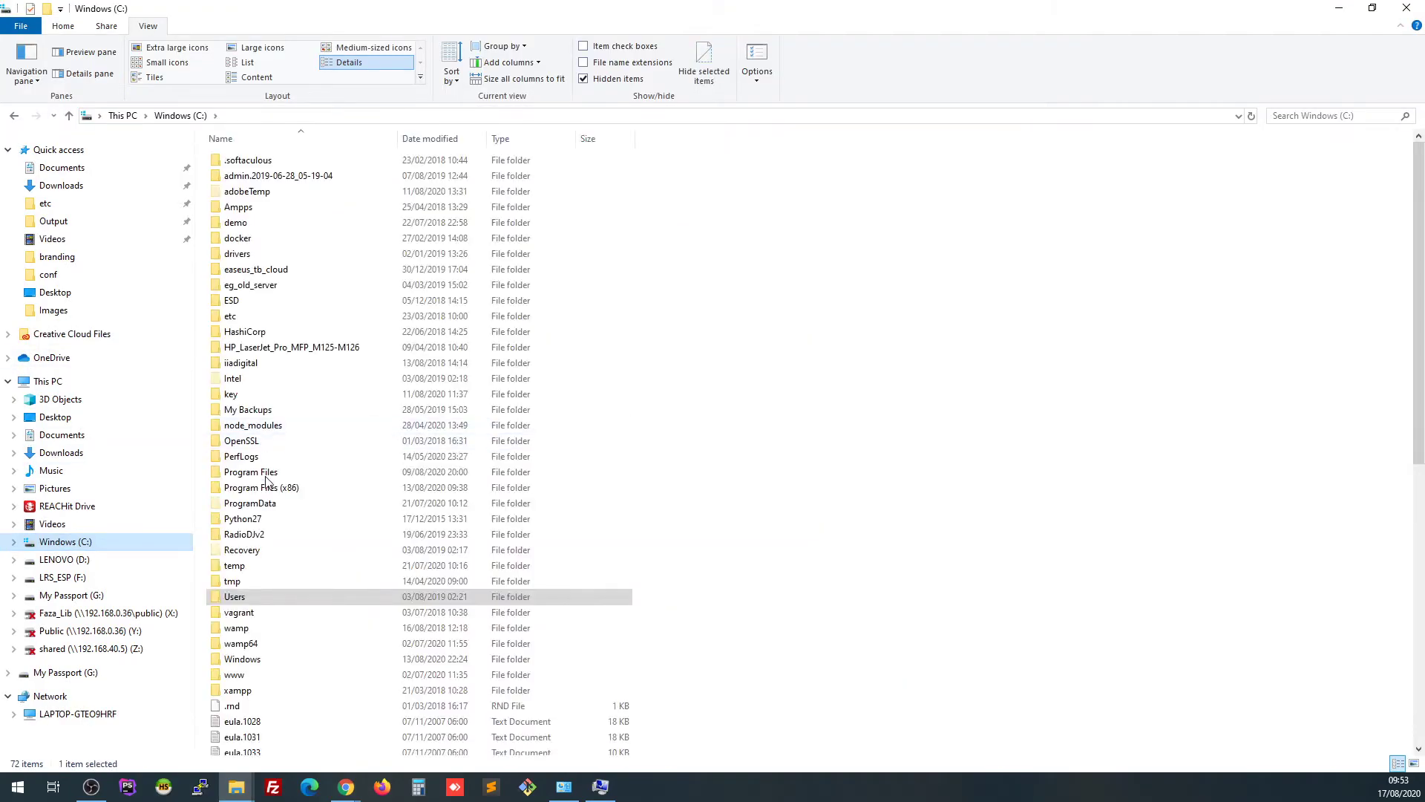
{"action": "left_click", "coordinate": [241, 645]}
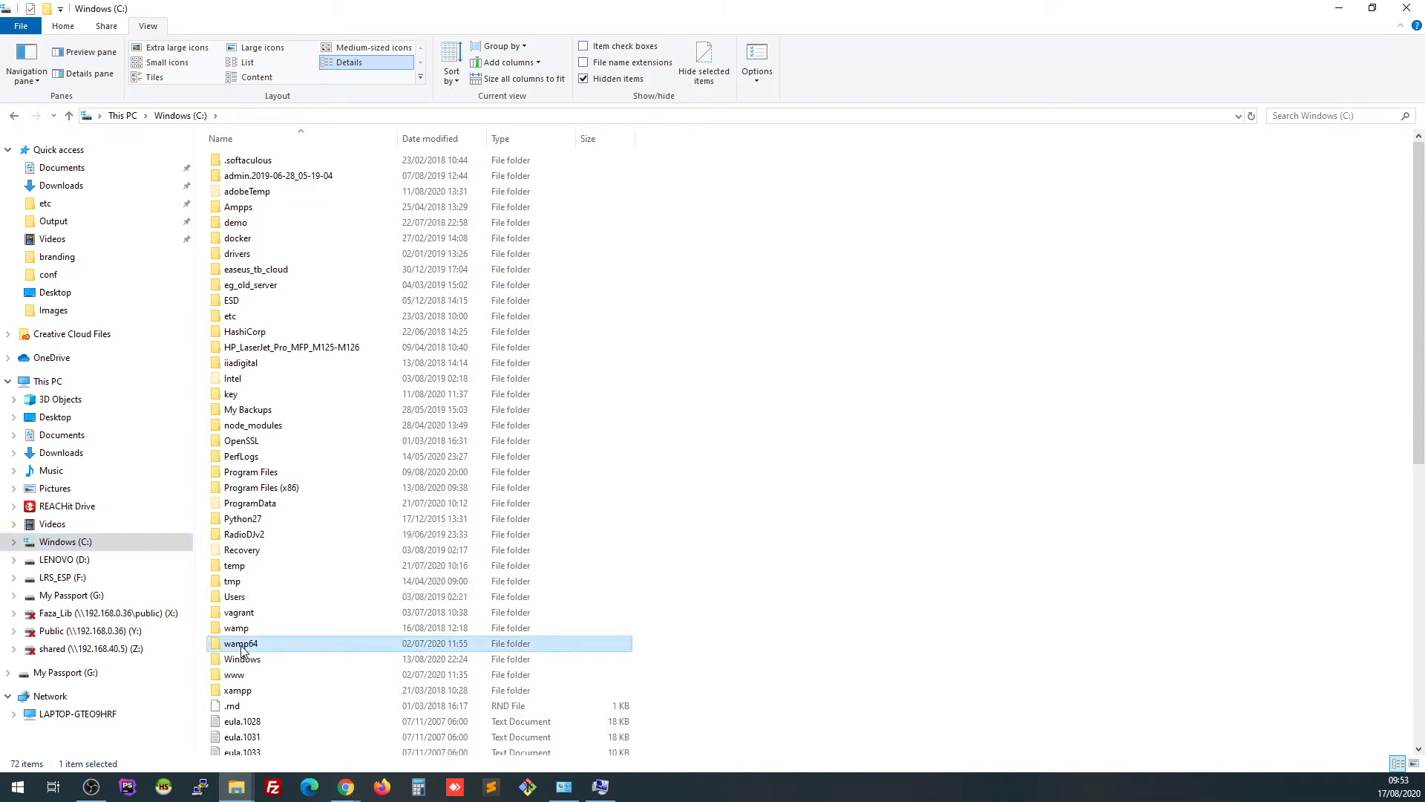
{"action": "double_click", "coordinate": [241, 645]}
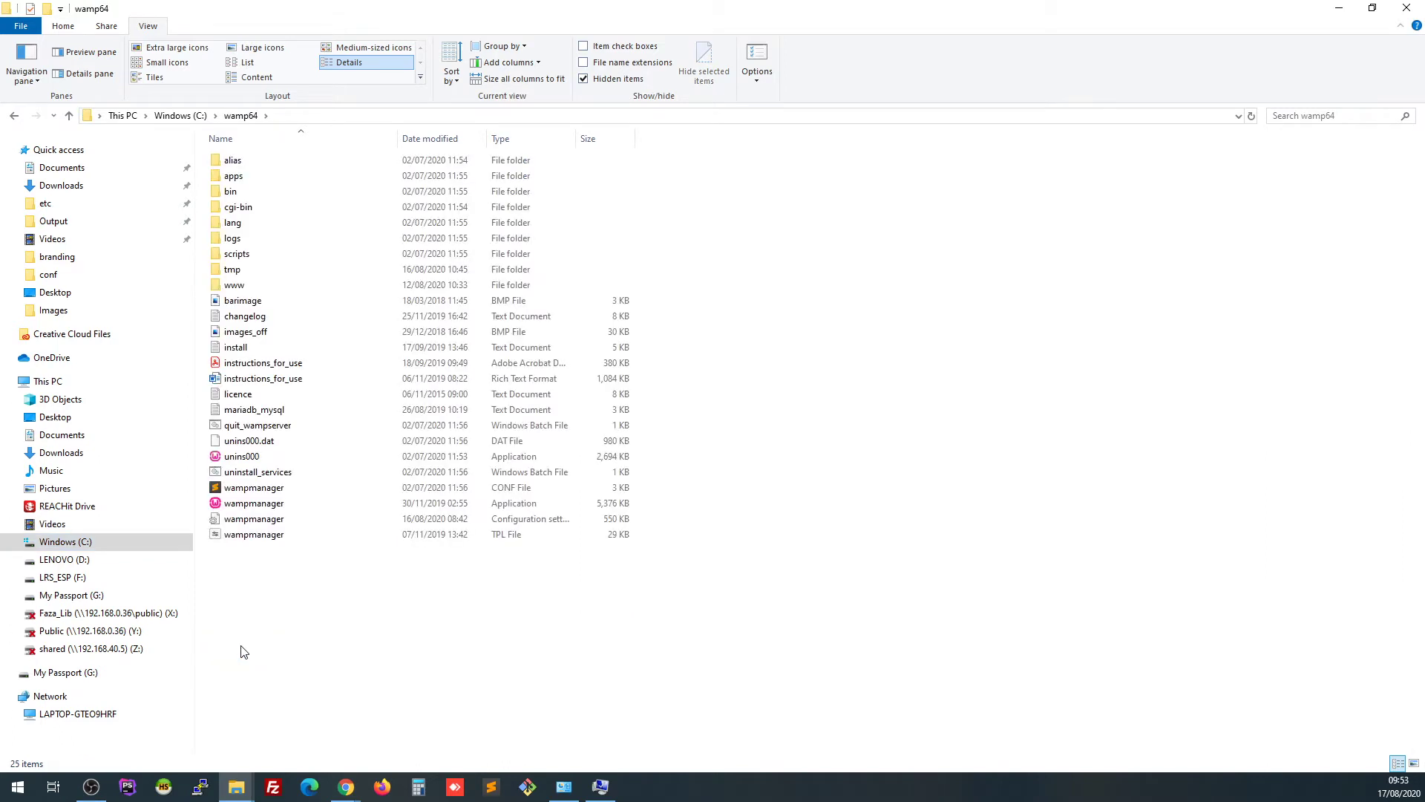
{"action": "left_click", "coordinate": [231, 196]}
{"action": "double_click", "coordinate": [231, 196]}
{"action": "left_click", "coordinate": [238, 208]}
{"action": "double_click", "coordinate": [237, 208]}
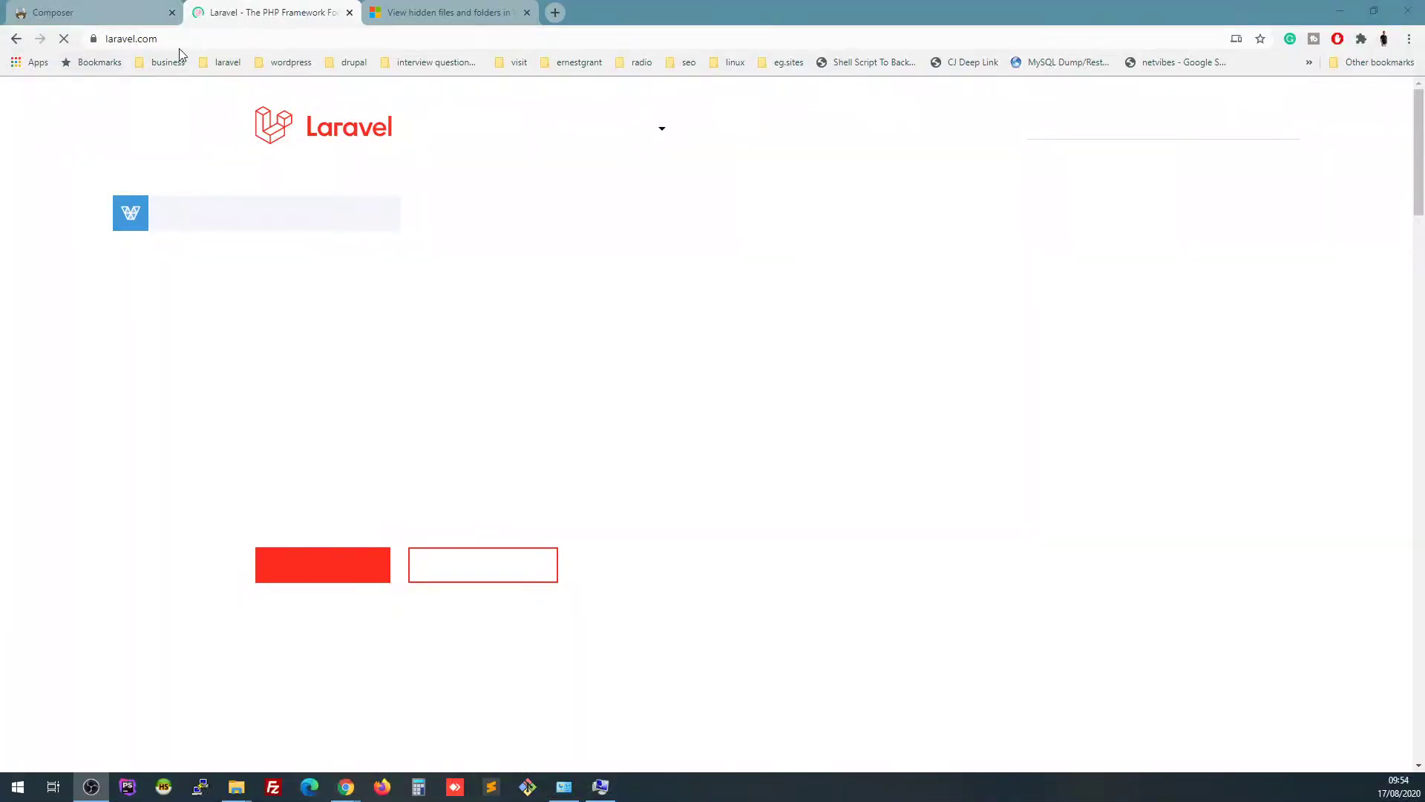
Open the Laravel documentation from laravel.com and highlight the full Server Requirements list on the Installation page
{"action": "left_click_drag", "start_coordinate": [190, 38], "coordinate": [86, 39]}
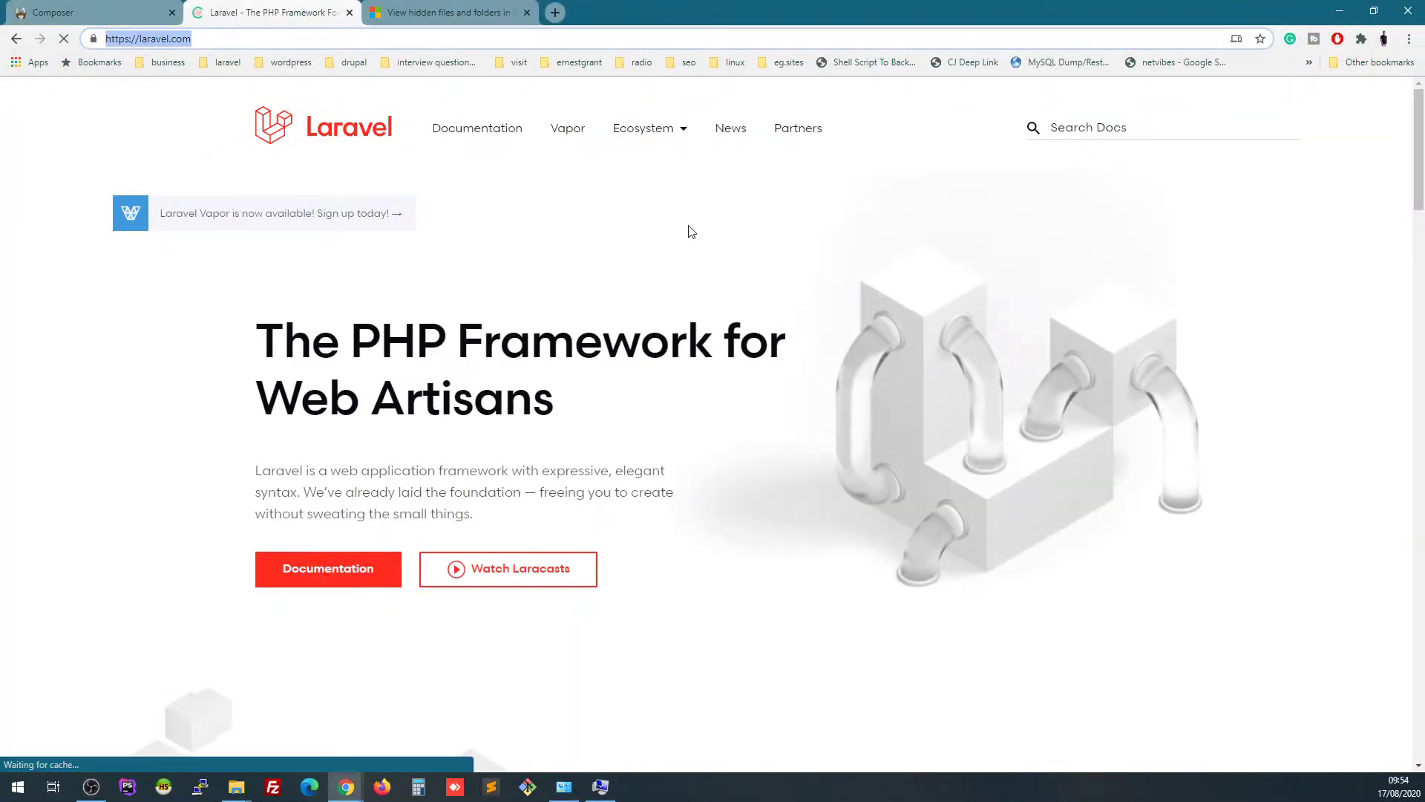
{"action": "left_click", "coordinate": [461, 138]}
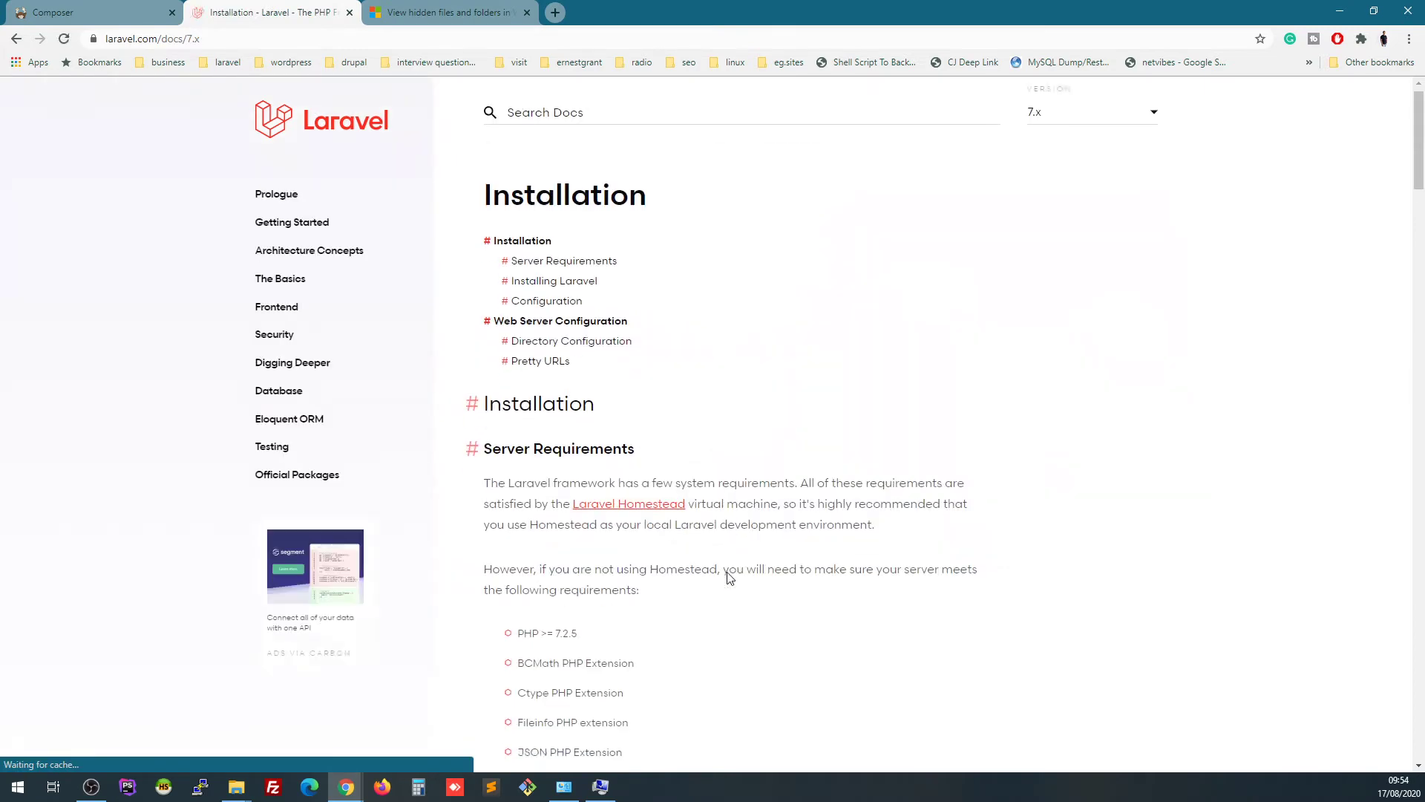
{"action": "scroll", "coordinate": [727, 573], "scroll_direction": "down", "scroll_amount": 3}
{"action": "left_click_drag", "start_coordinate": [512, 404], "coordinate": [622, 671]}
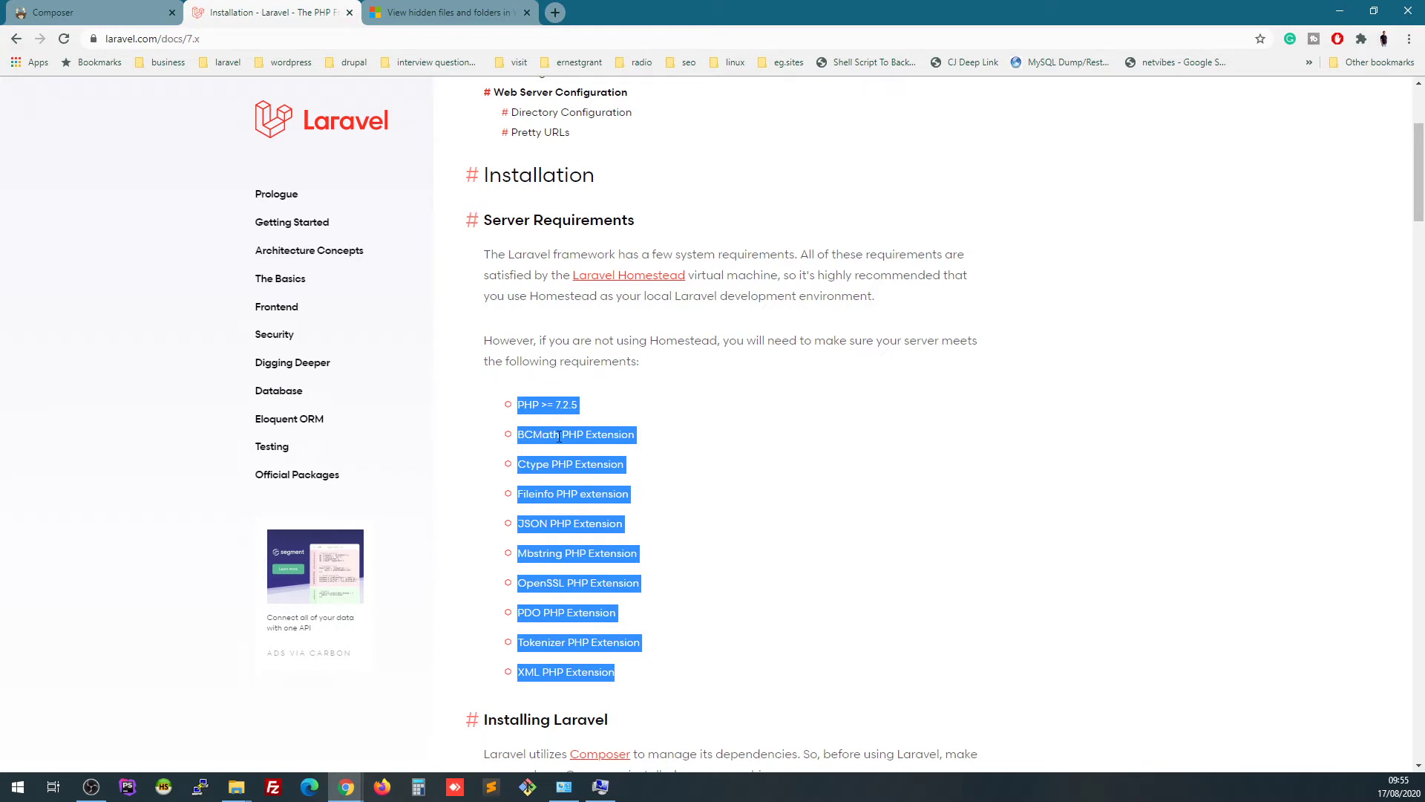
Examine the PHP version requirement and the list of required PHP extensions, highlighting each separately
{"action": "left_click", "coordinate": [586, 433]}
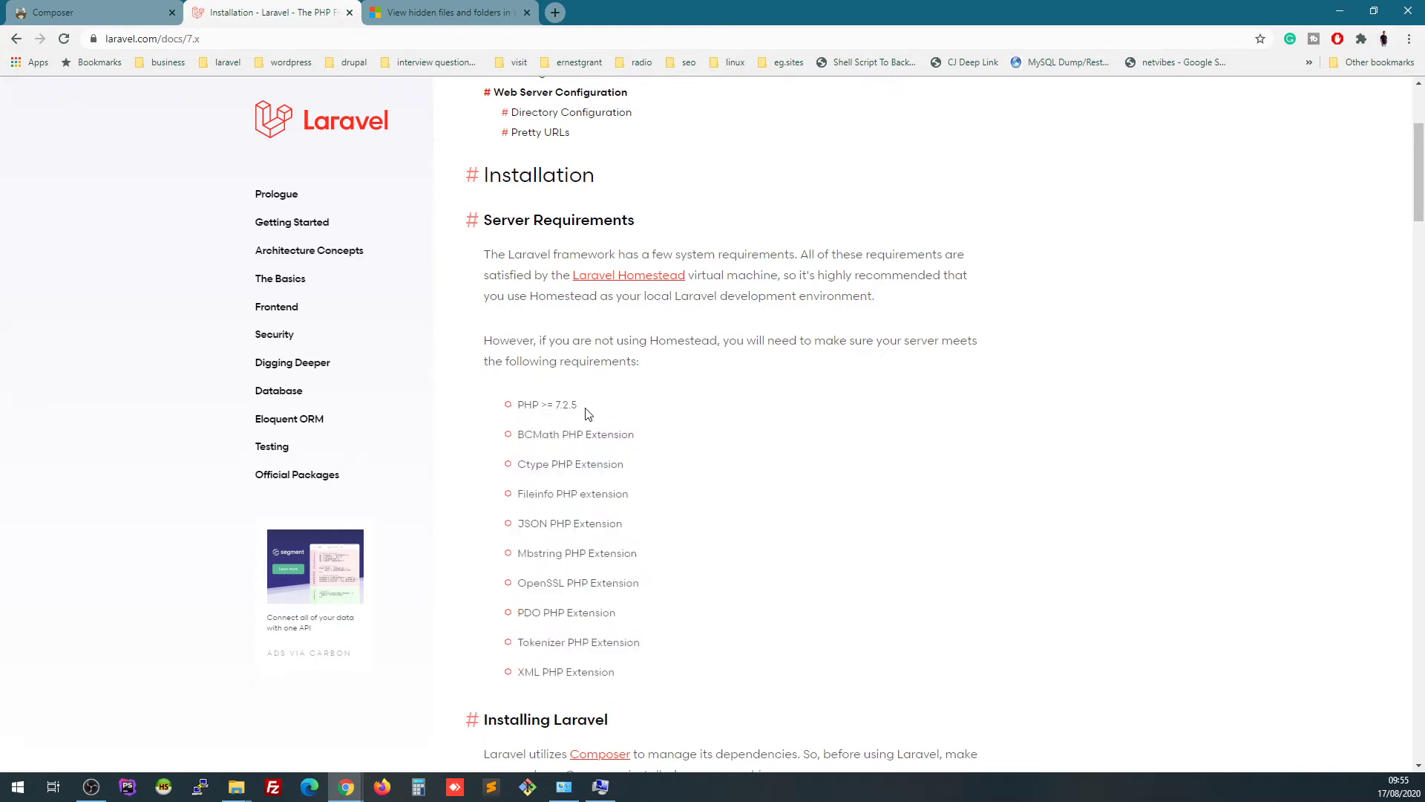
{"action": "left_click_drag", "start_coordinate": [587, 413], "coordinate": [514, 410]}
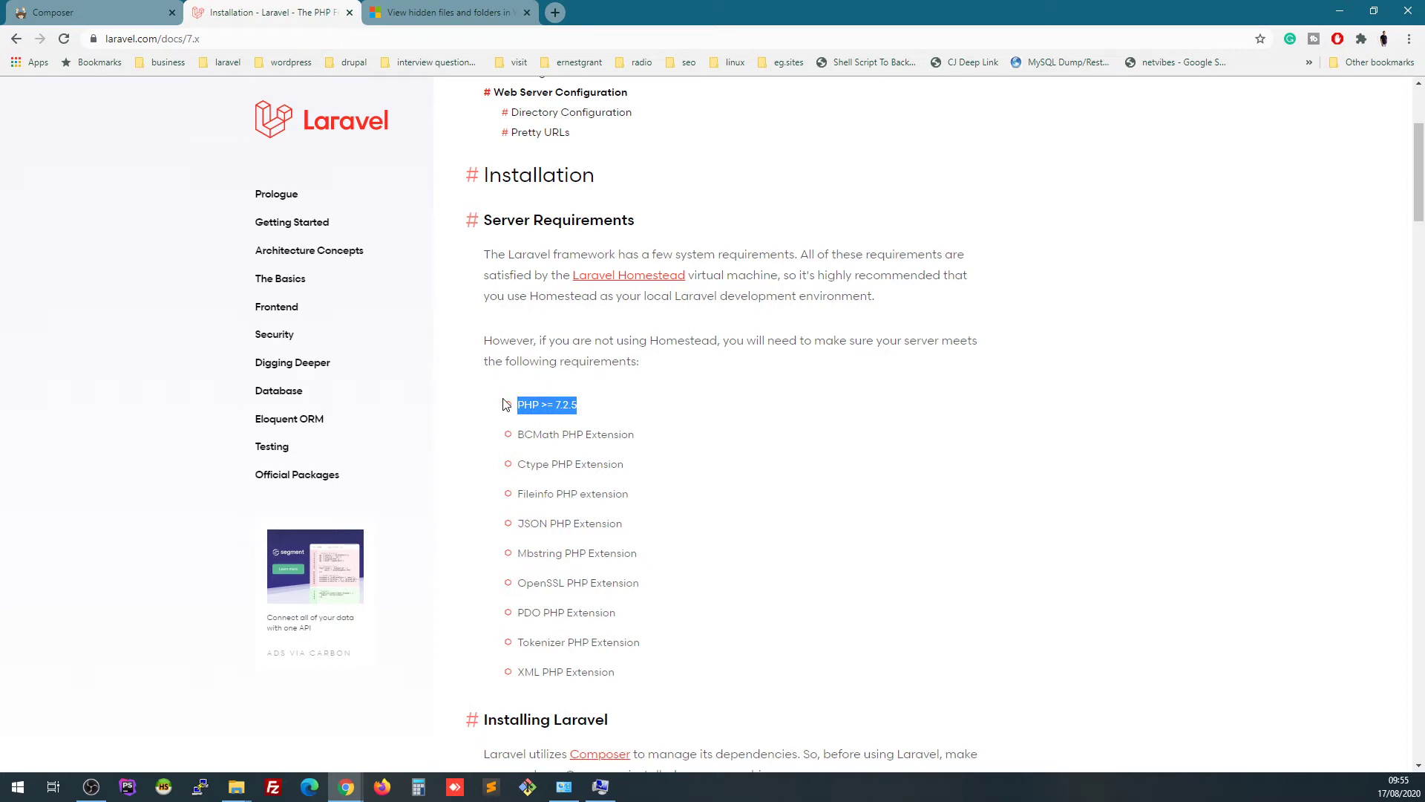
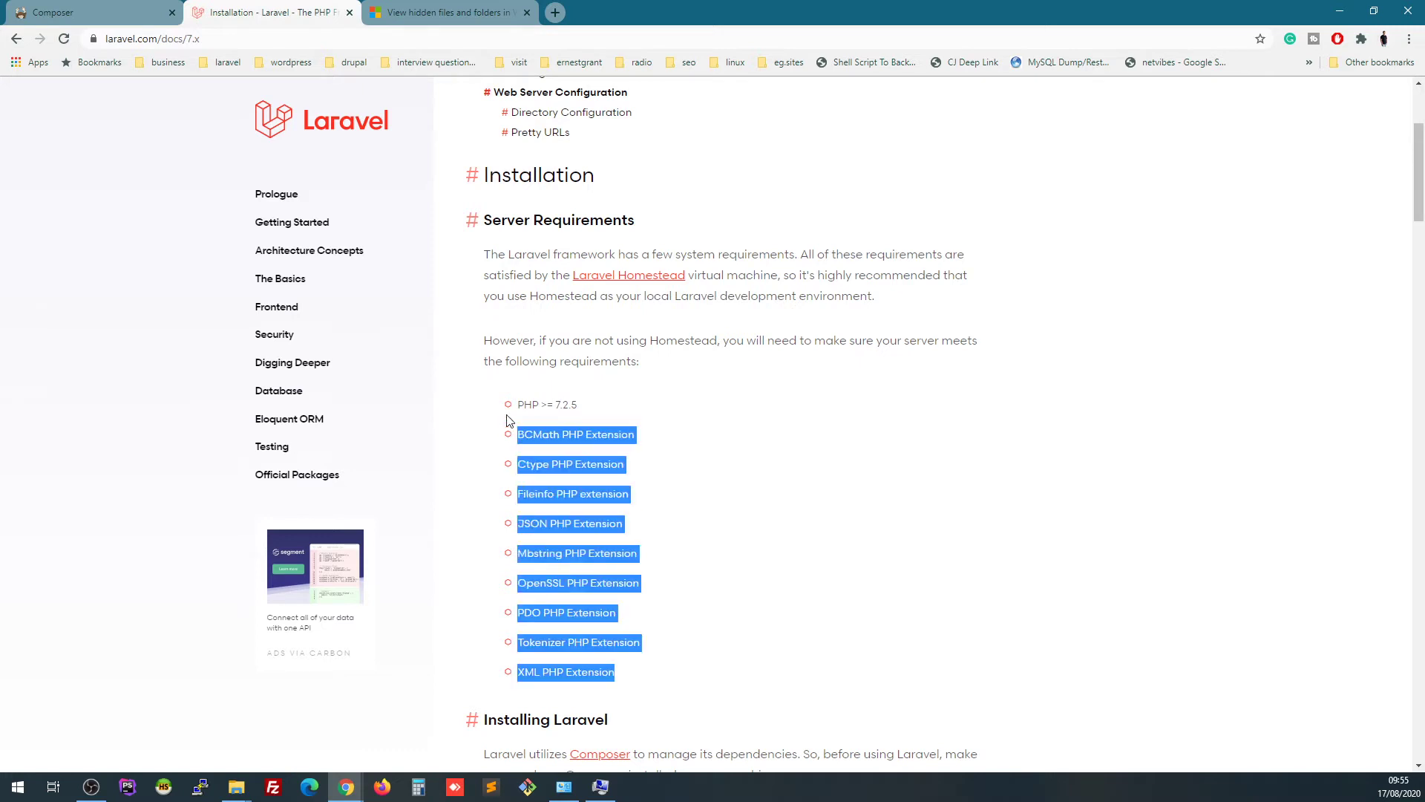
{"action": "left_click", "coordinate": [563, 405]}
{"action": "triple_click", "coordinate": [554, 404]}
{"action": "left_click_drag", "start_coordinate": [522, 429], "coordinate": [636, 674]}
{"action": "left_click", "coordinate": [636, 678]}
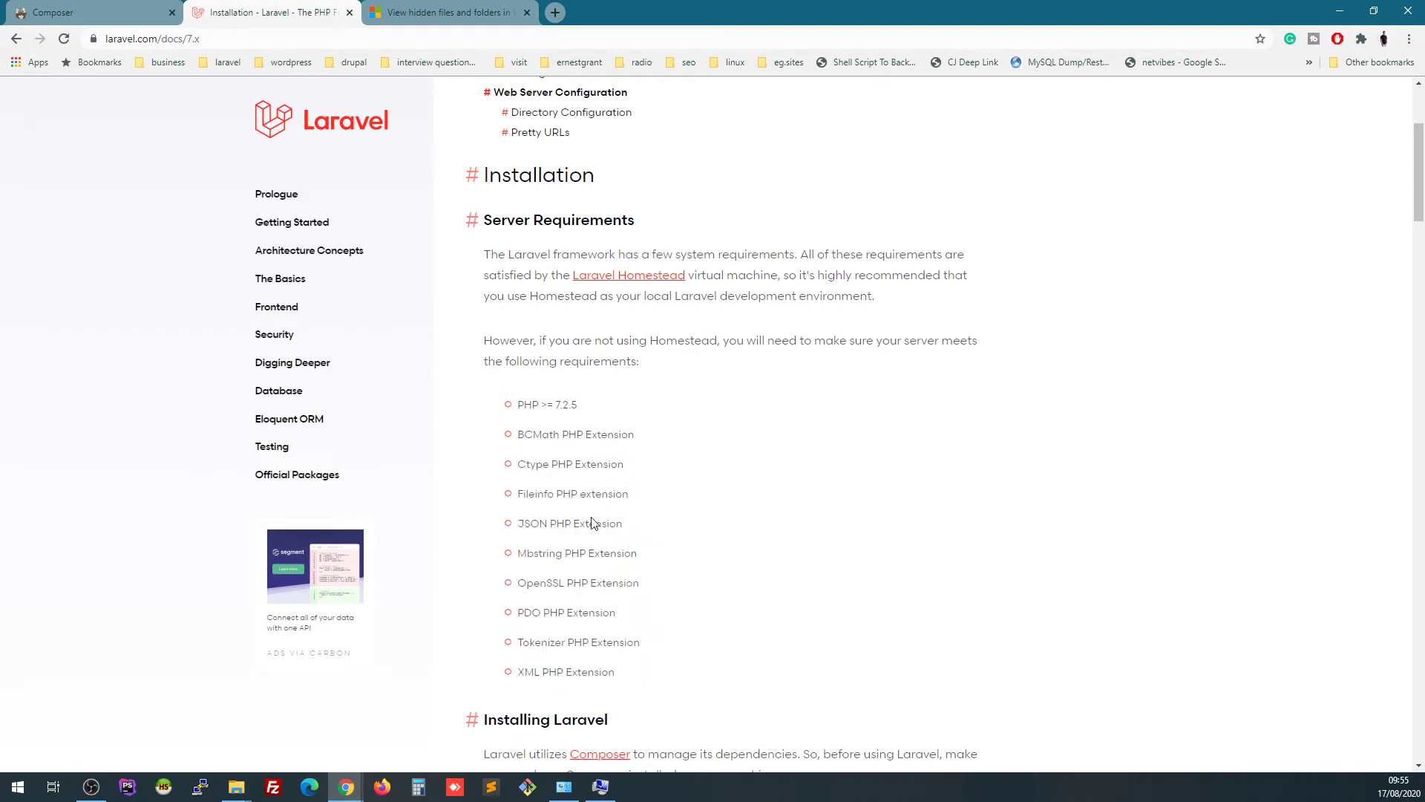
{"action": "left_click_drag", "start_coordinate": [633, 684], "coordinate": [483, 447]}
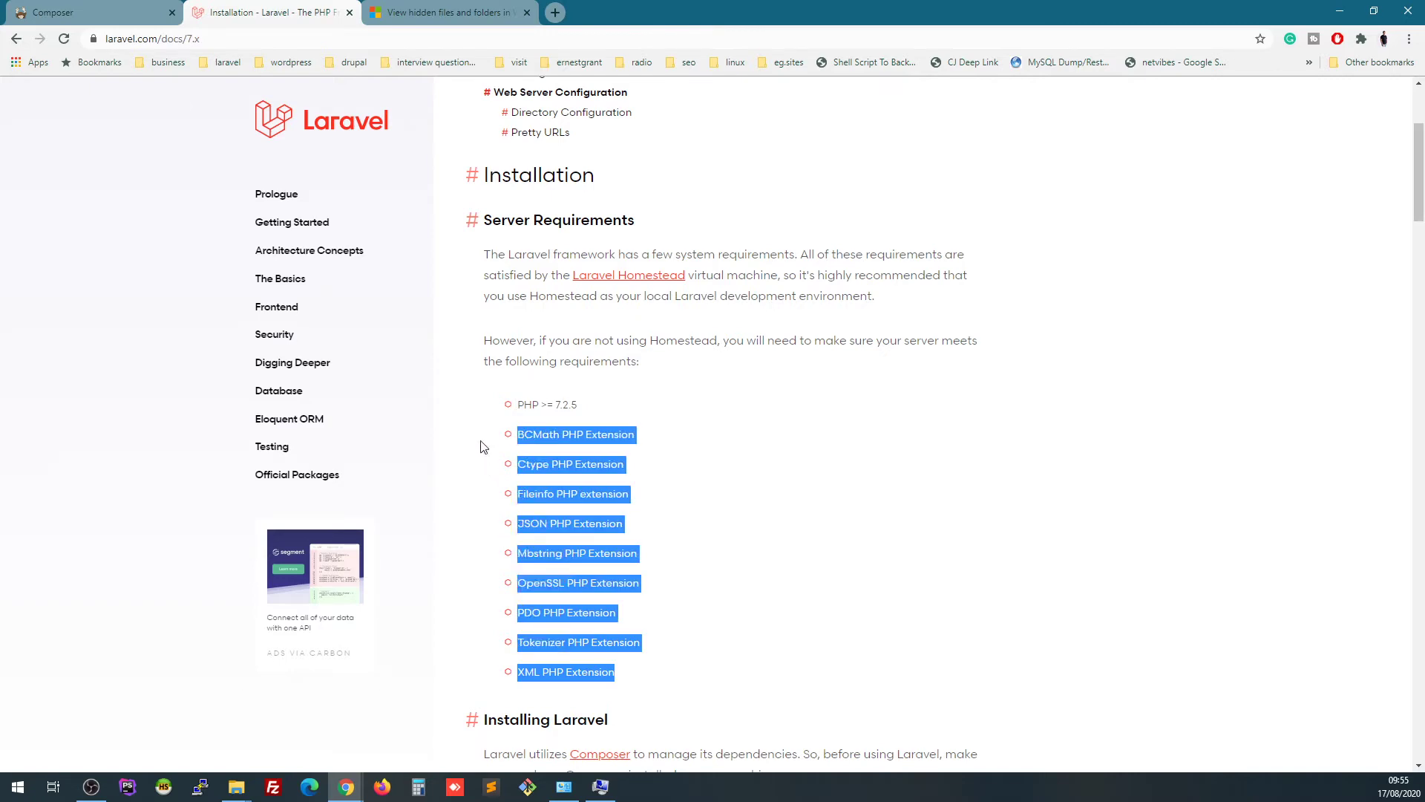
Review the Laravel Installer instructions, highlighting the composer global require laravel/installer command and the Windows vendor\bin path
{"action": "scroll", "coordinate": [678, 519], "scroll_direction": "down", "scroll_amount": 3}
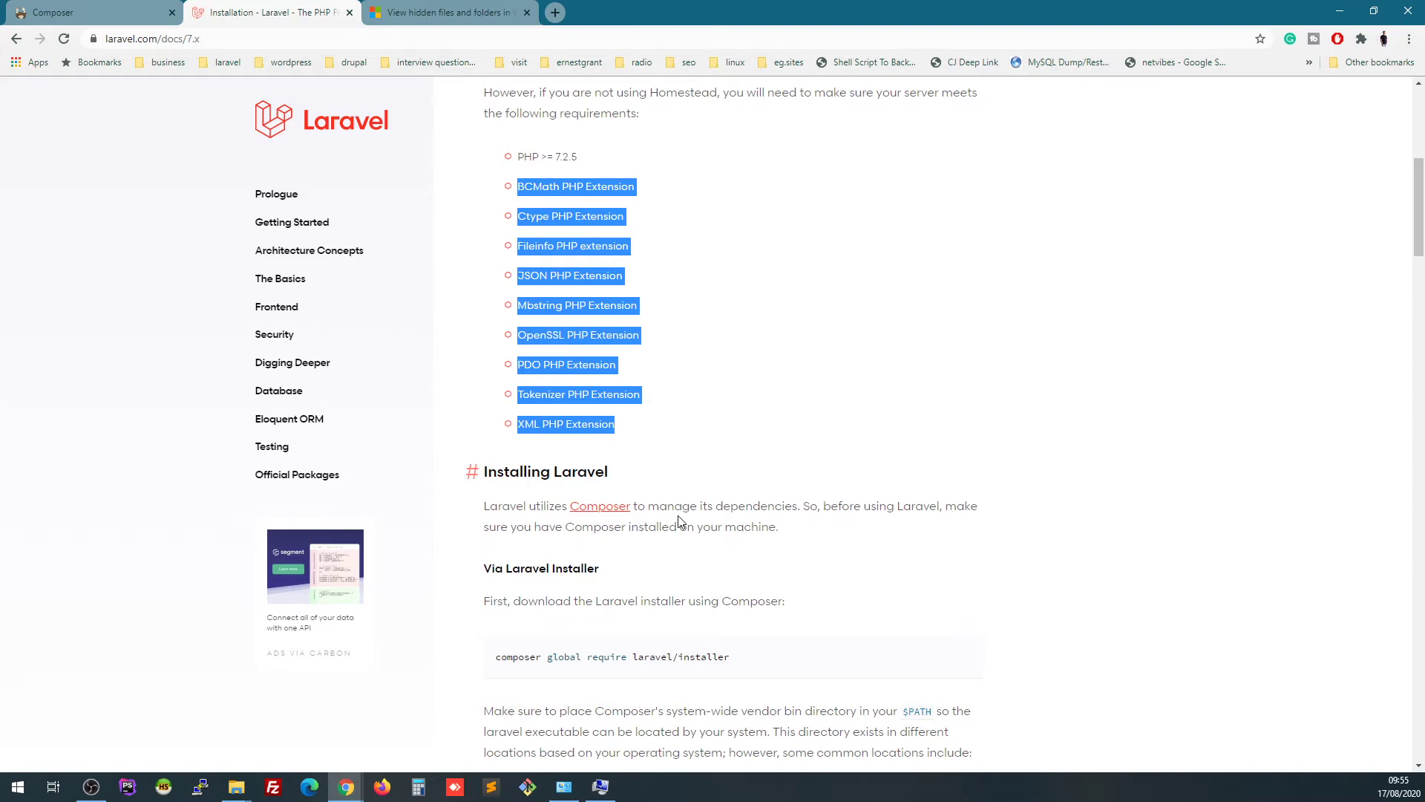
{"action": "scroll", "coordinate": [678, 520], "scroll_direction": "down", "scroll_amount": 5}
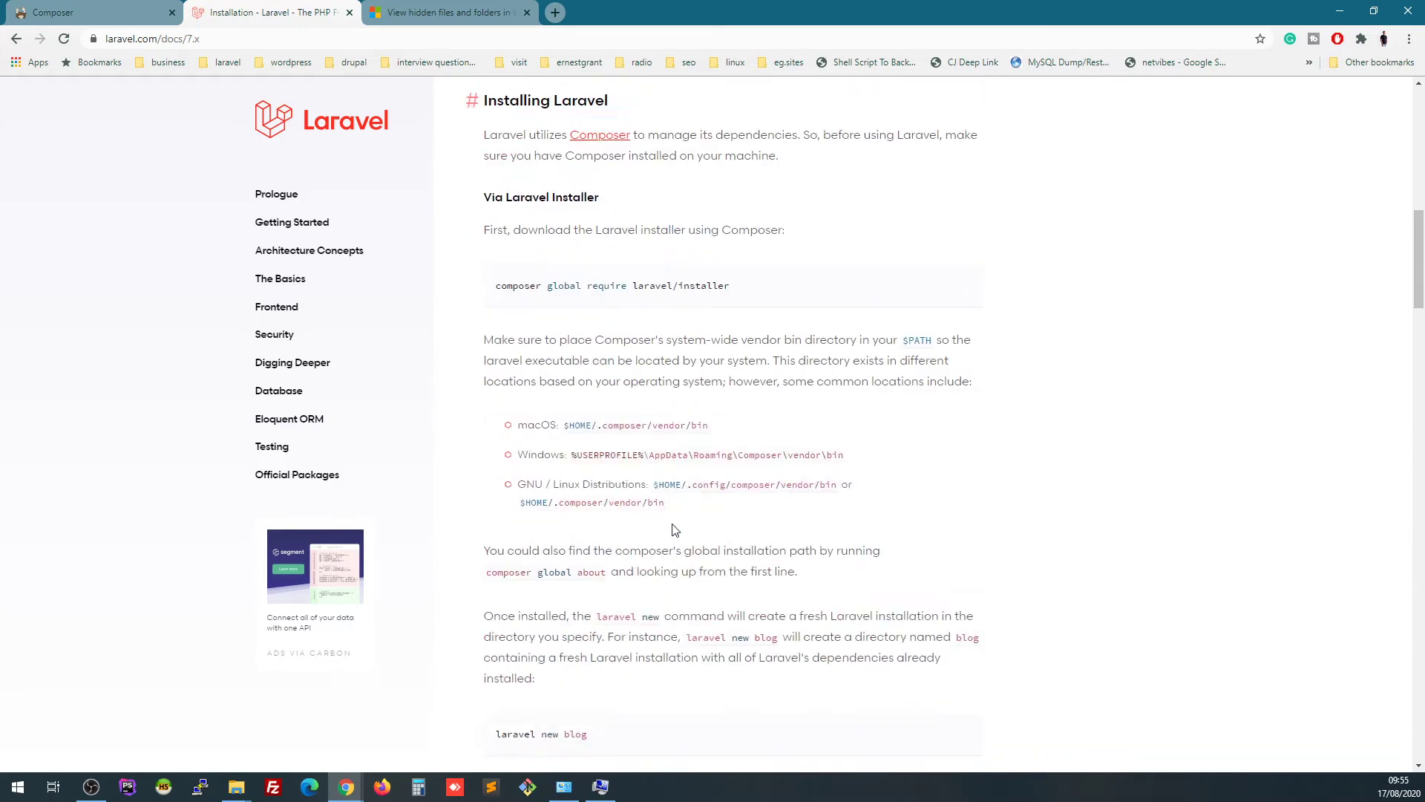
{"action": "scroll", "coordinate": [674, 529], "scroll_direction": "up", "scroll_amount": 5}
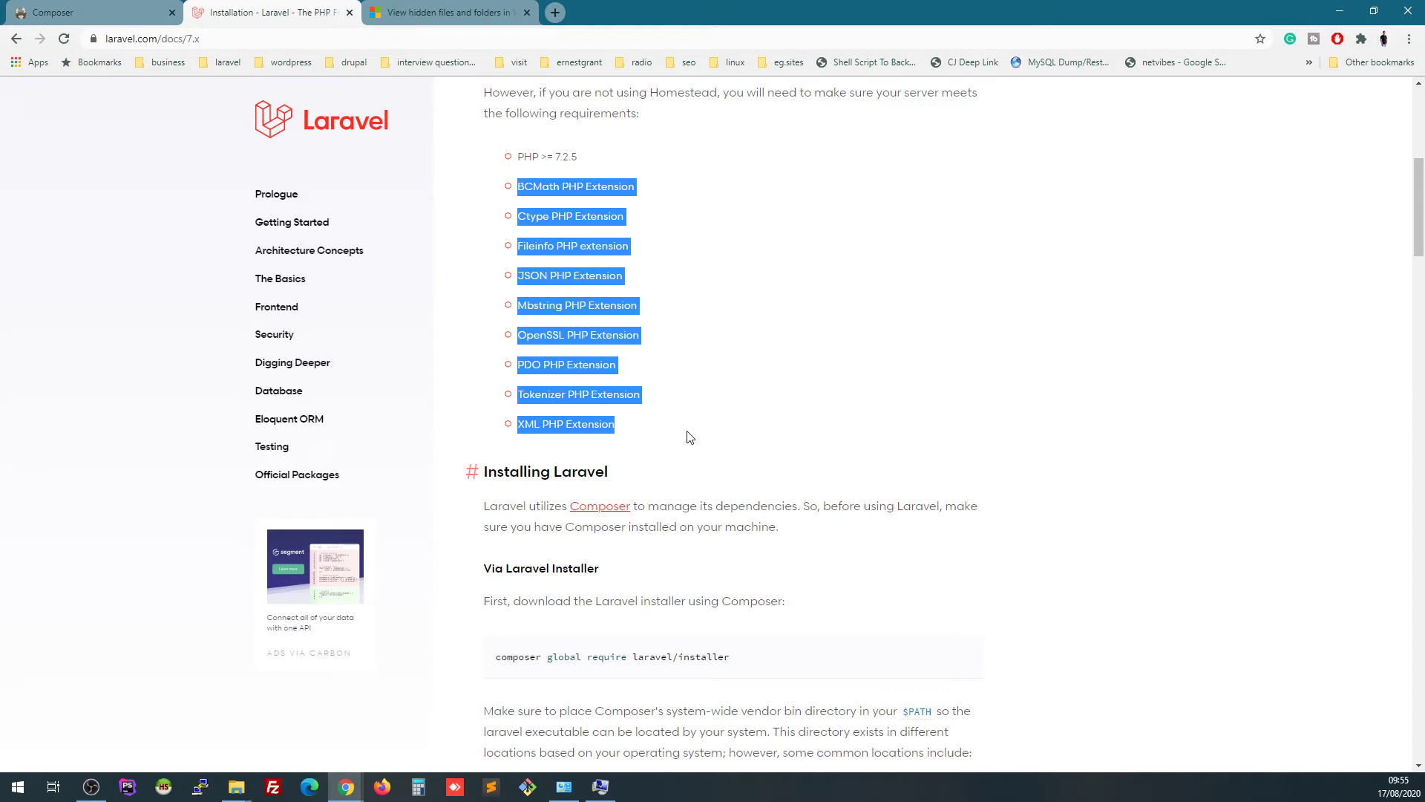
{"action": "scroll", "coordinate": [690, 437], "scroll_direction": "down", "scroll_amount": 2}
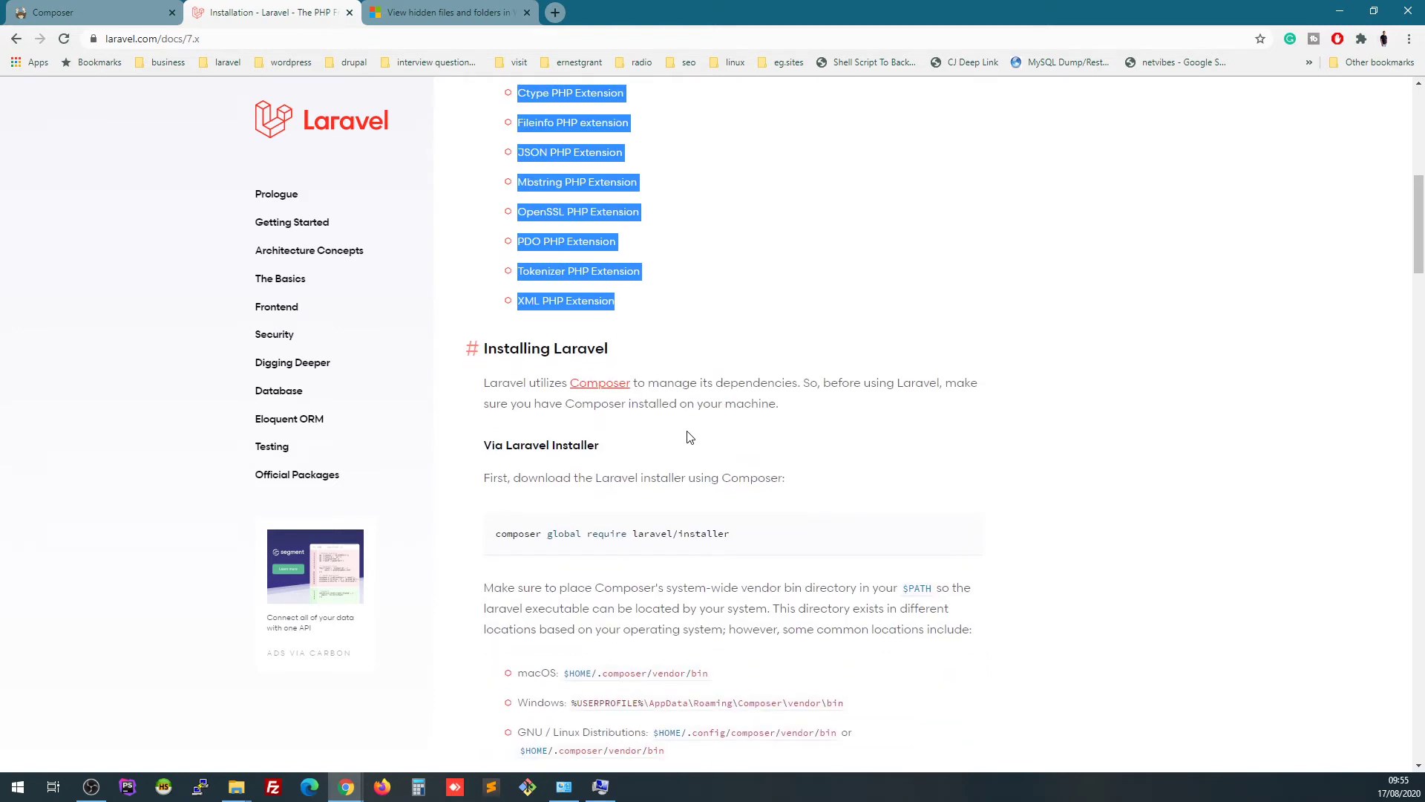
{"action": "scroll", "coordinate": [689, 438], "scroll_direction": "down", "scroll_amount": 2}
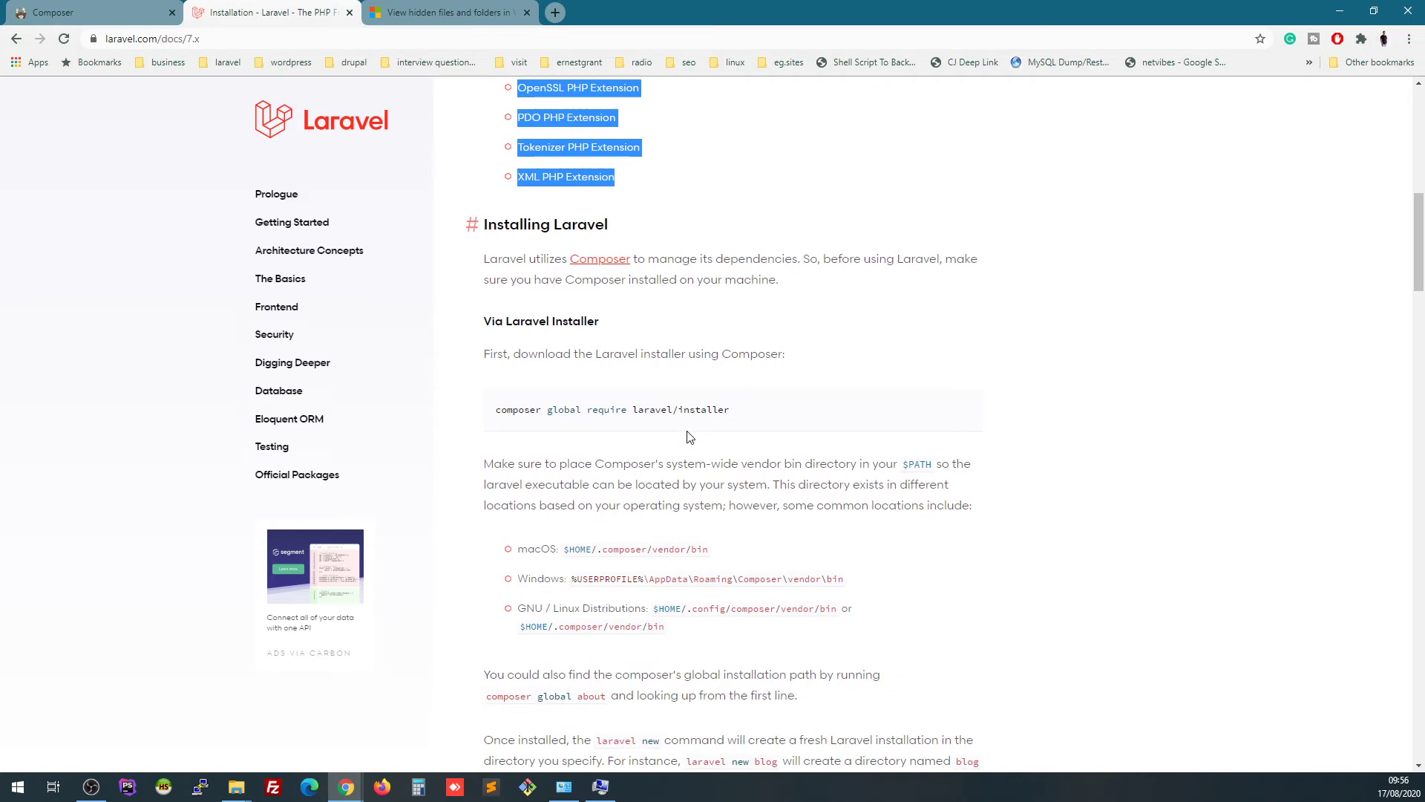
{"action": "left_click_drag", "start_coordinate": [745, 411], "coordinate": [489, 421]}
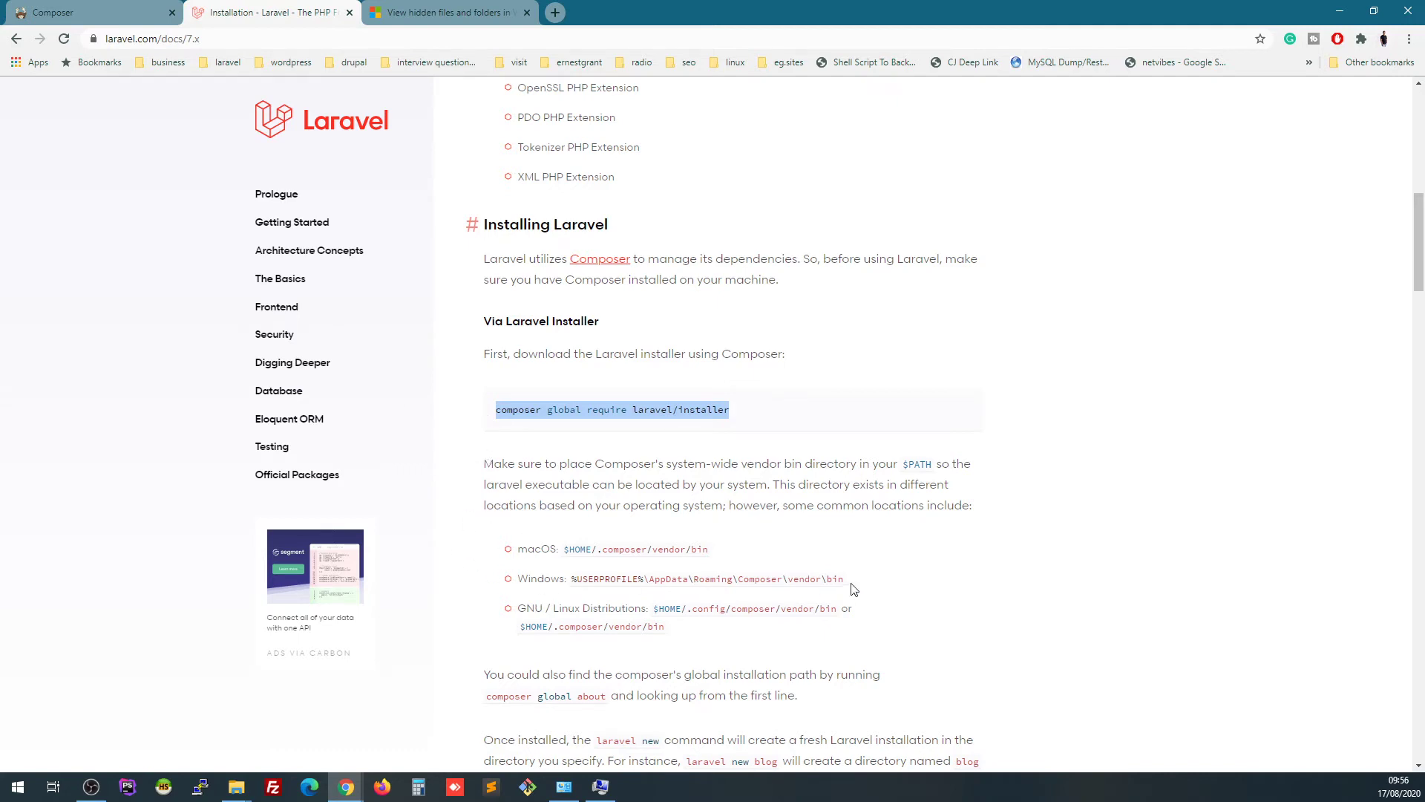
{"action": "left_click_drag", "start_coordinate": [859, 583], "coordinate": [568, 579]}
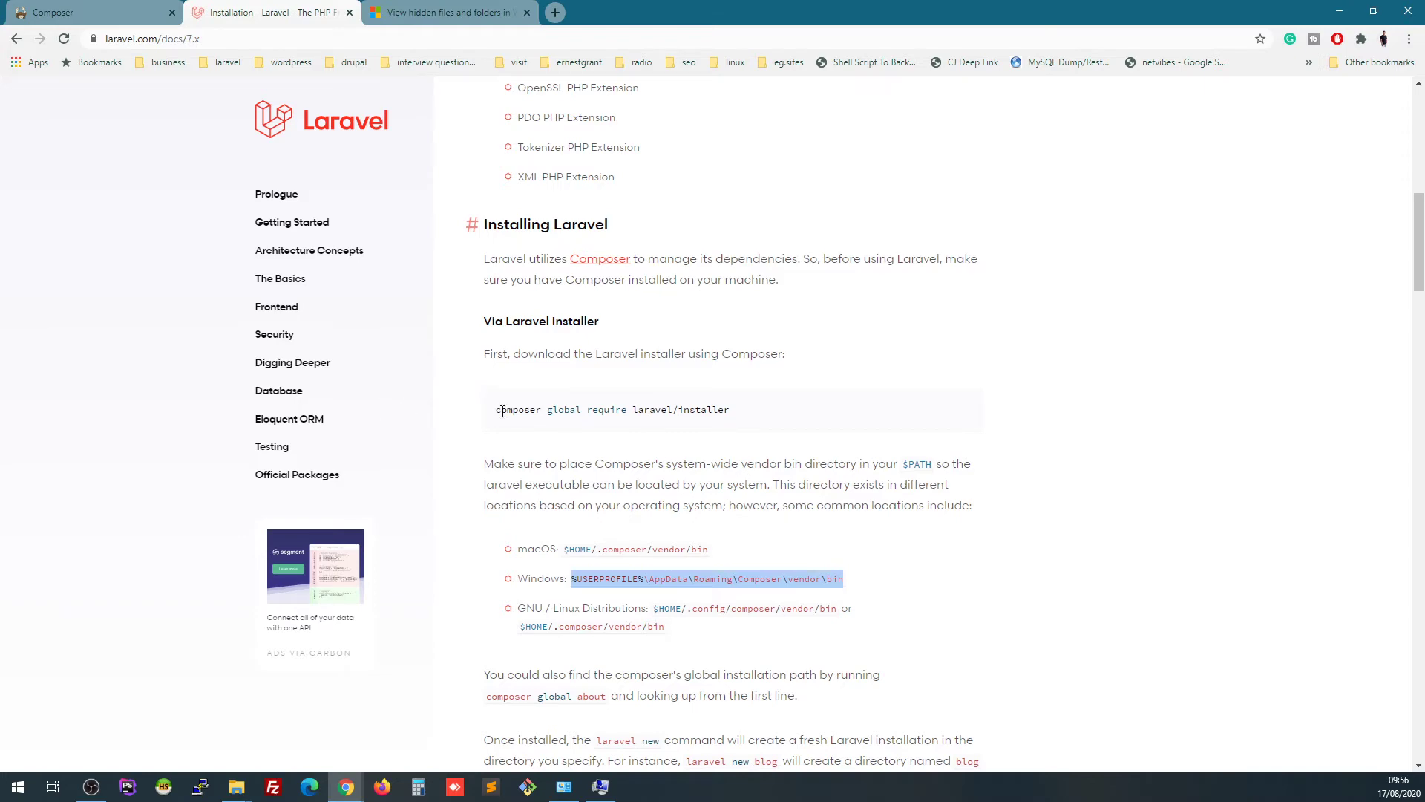
Compare the Laravel installation commands on the page and highlight laravel new blog
{"action": "scroll", "coordinate": [759, 496], "scroll_direction": "down", "scroll_amount": 6}
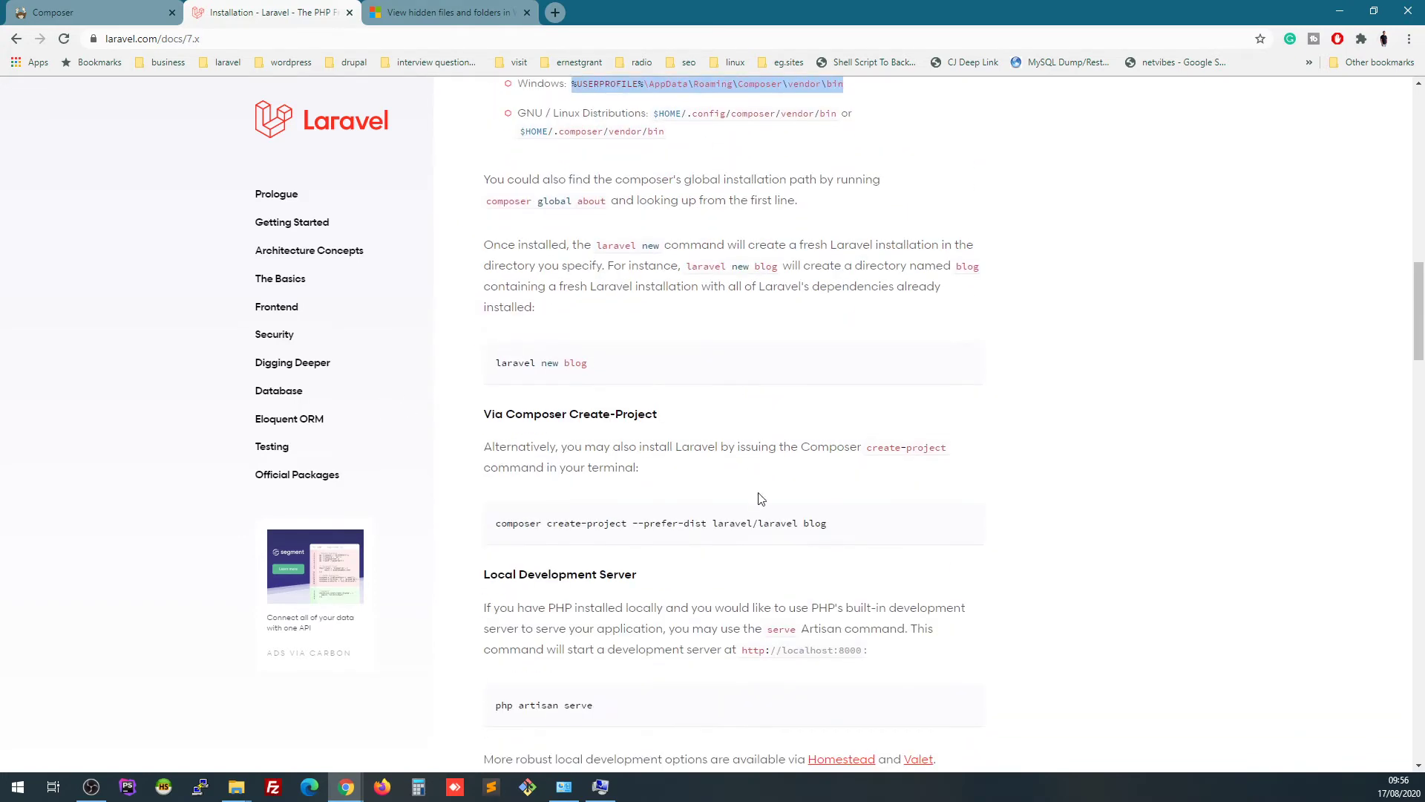
{"action": "scroll", "coordinate": [758, 497], "scroll_direction": "up", "scroll_amount": 3}
{"action": "left_click_drag", "start_coordinate": [501, 163], "coordinate": [598, 162]}
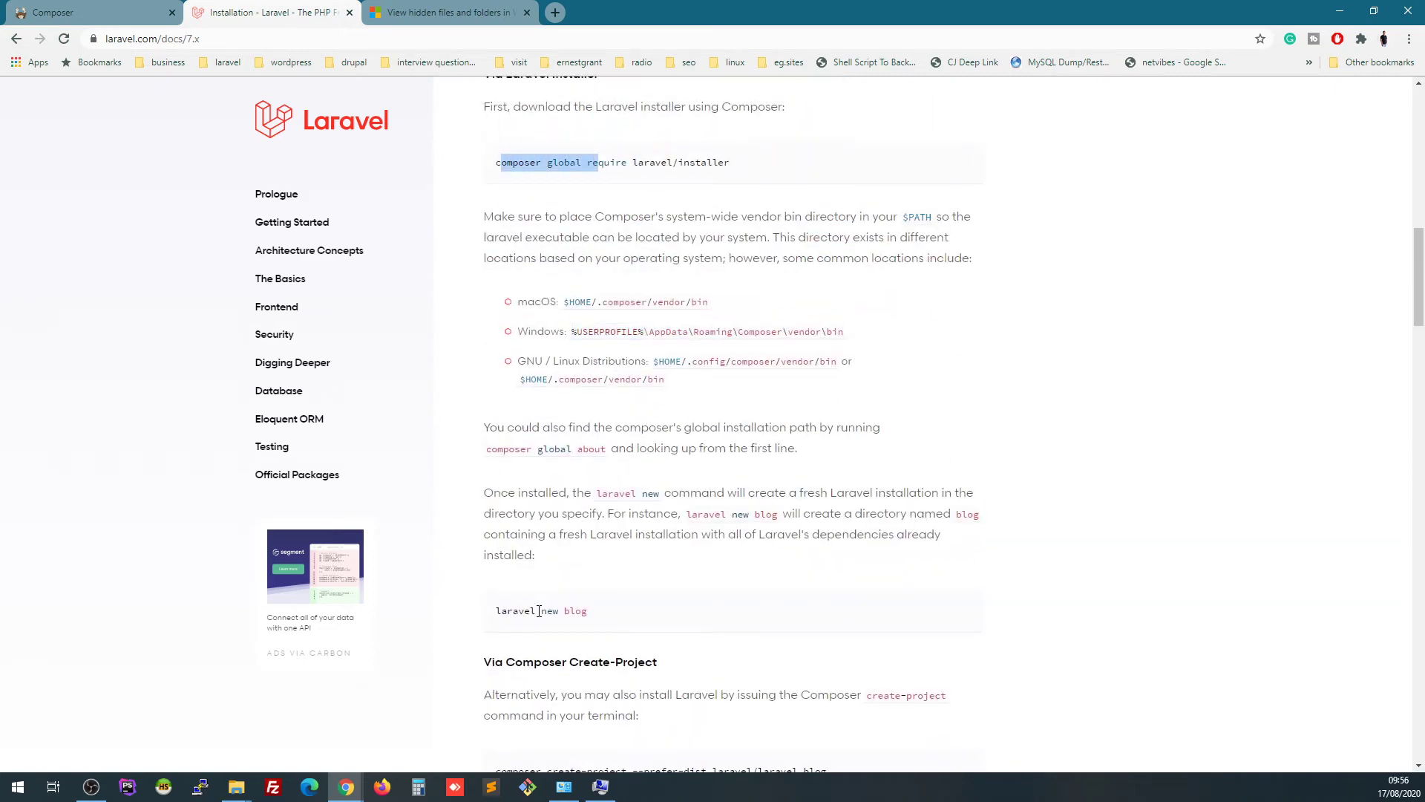
{"action": "left_click_drag", "start_coordinate": [496, 610], "coordinate": [633, 614]}
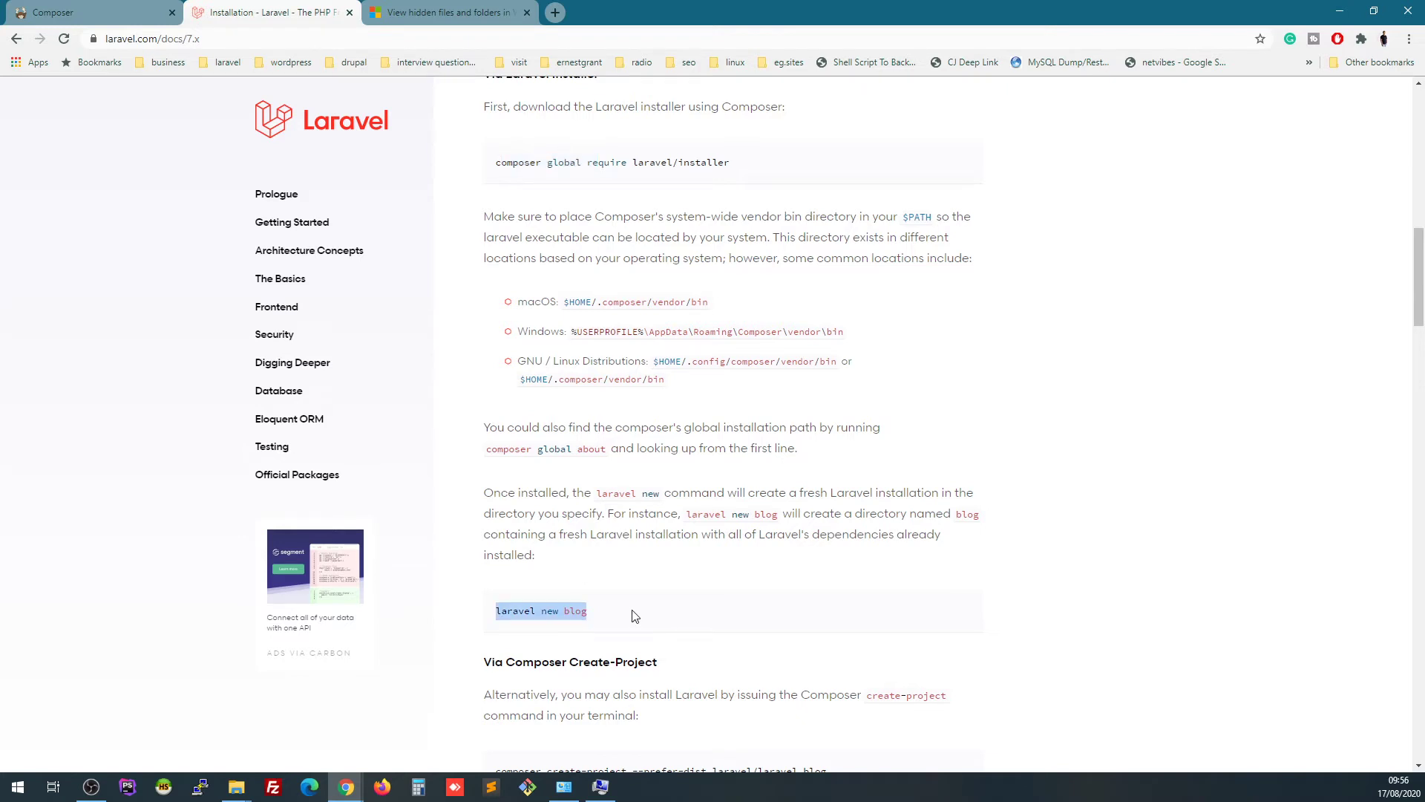
Copy the composer create-project --prefer-dist laravel/laravel blog command from the Via Composer Create-Project section
{"action": "scroll", "coordinate": [633, 615], "scroll_direction": "down", "scroll_amount": 2}
{"action": "left_click_drag", "start_coordinate": [843, 651], "coordinate": [490, 645]}
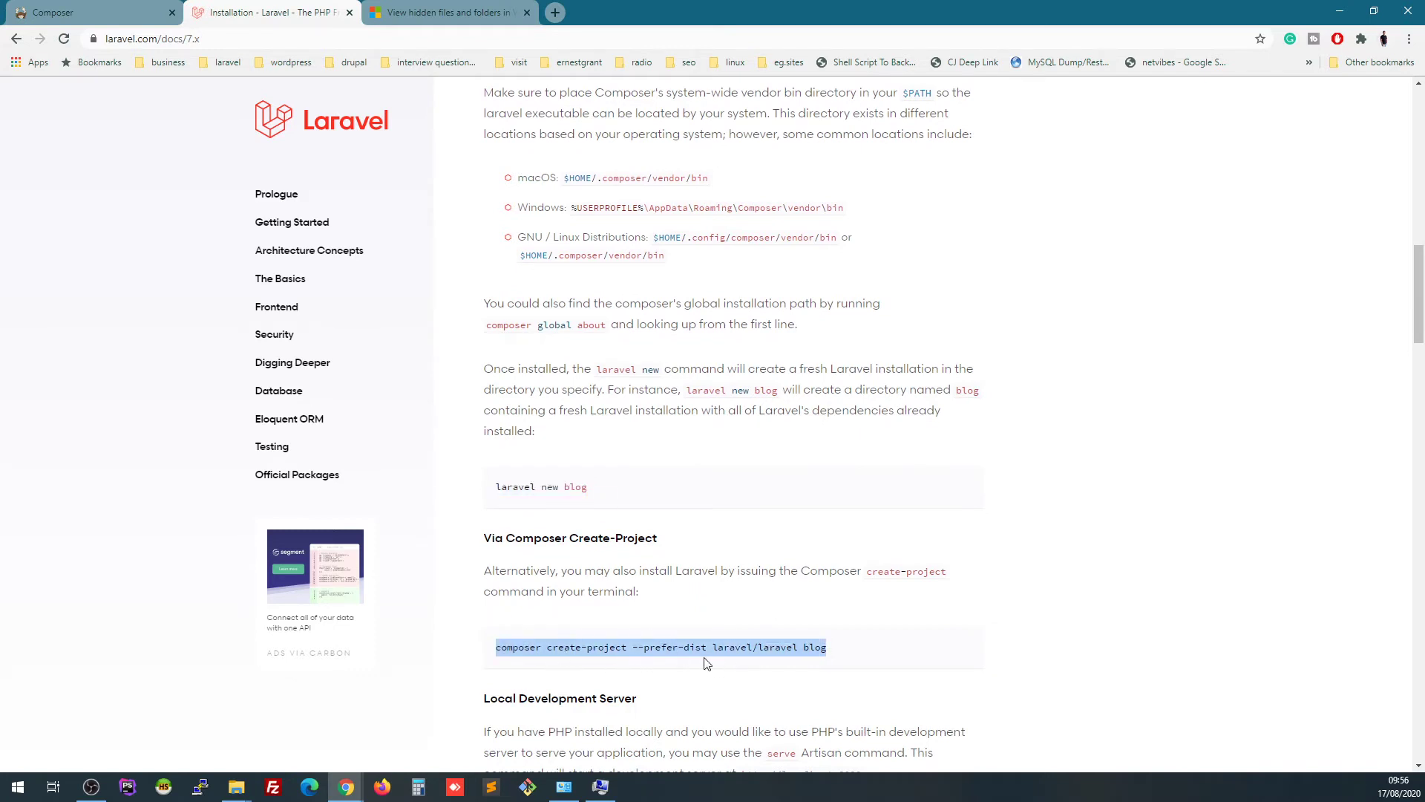
{"action": "left_click", "coordinate": [861, 655]}
{"action": "left_click_drag", "start_coordinate": [827, 648], "coordinate": [446, 623]}
{"action": "key", "text": "ctrl+c"}
Switch to Command Prompt and position its window over the documentation page, keeping the create-project command visible
{"action": "key", "text": "alt+Tab"}
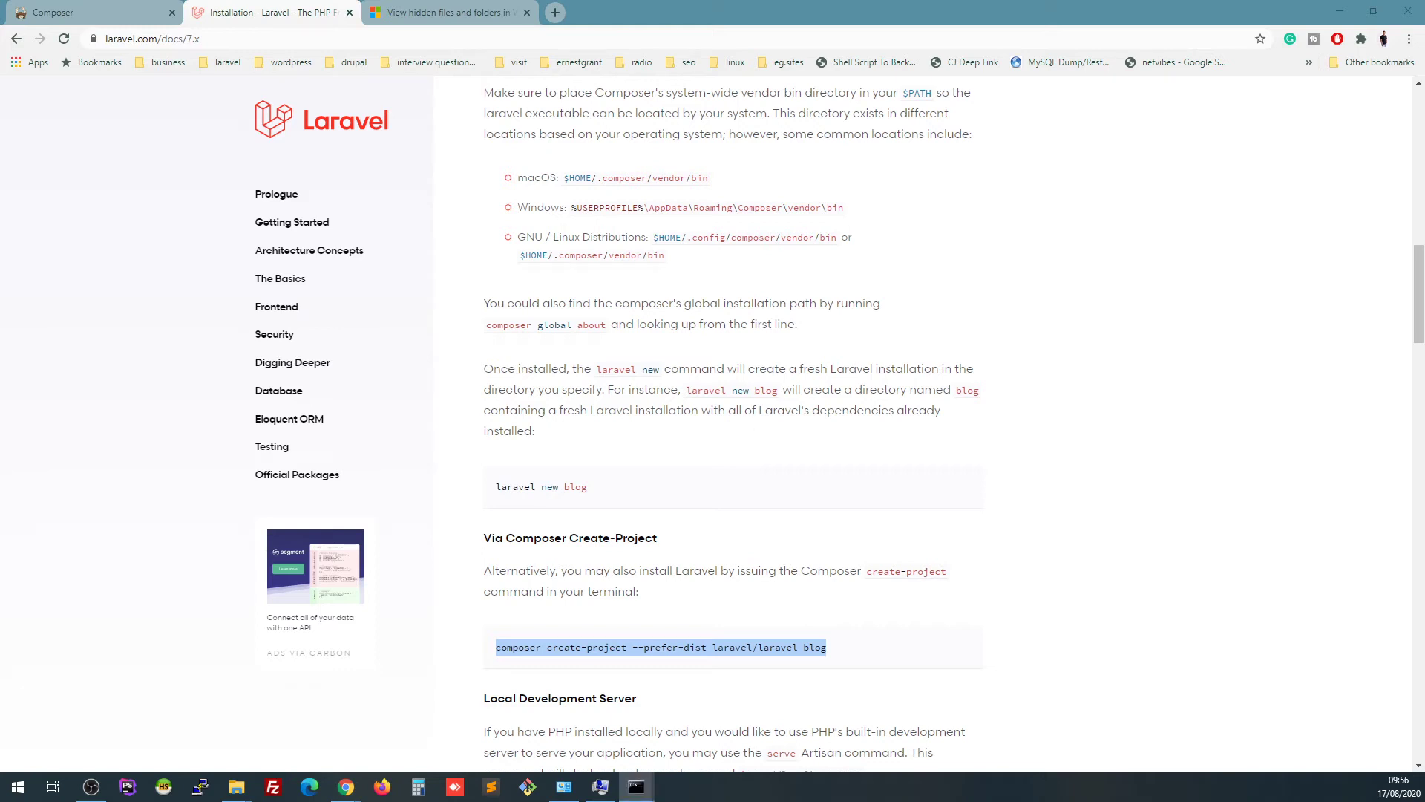
{"action": "left_click_drag", "start_coordinate": [581, 280], "coordinate": [891, 234]}
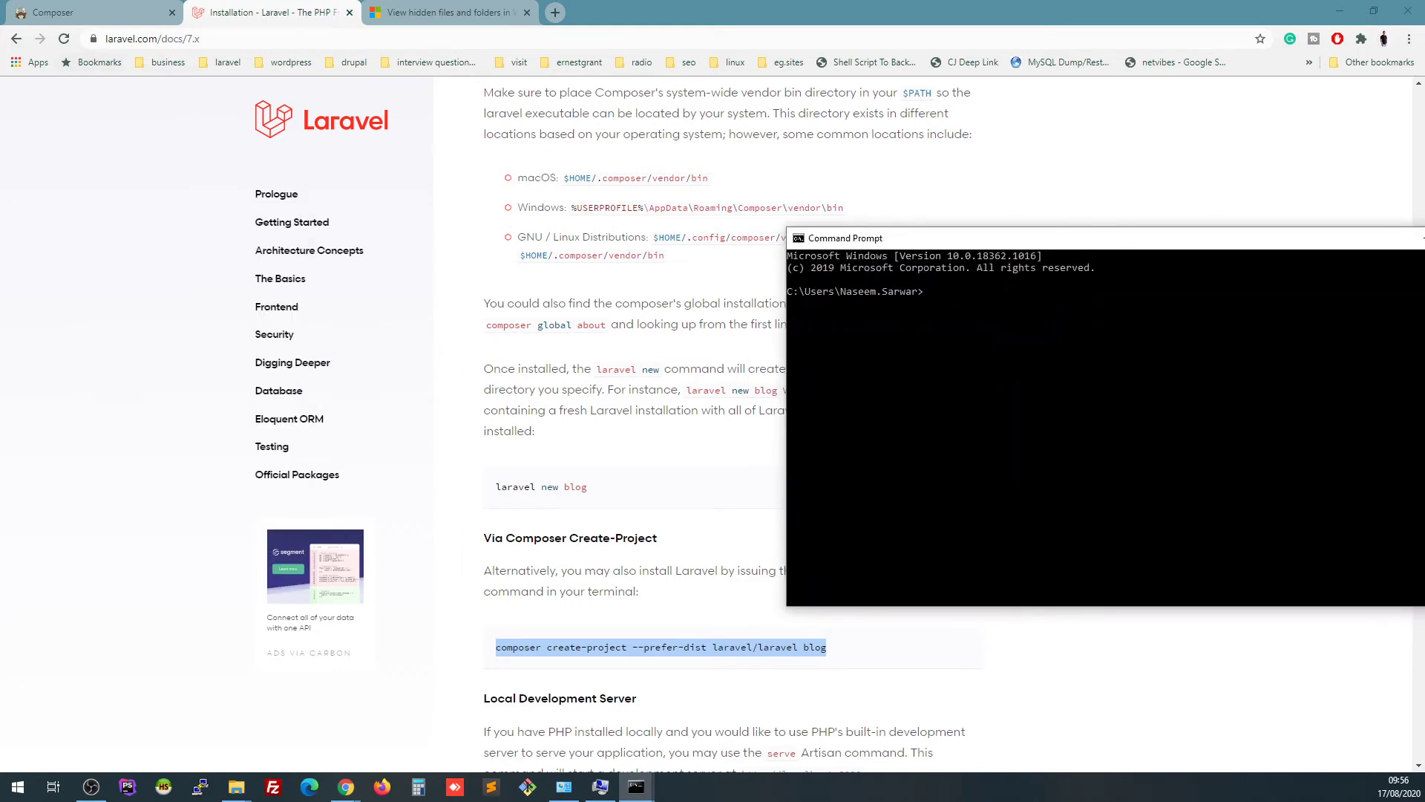
{"action": "left_click_drag", "start_coordinate": [1028, 238], "coordinate": [454, 113]}
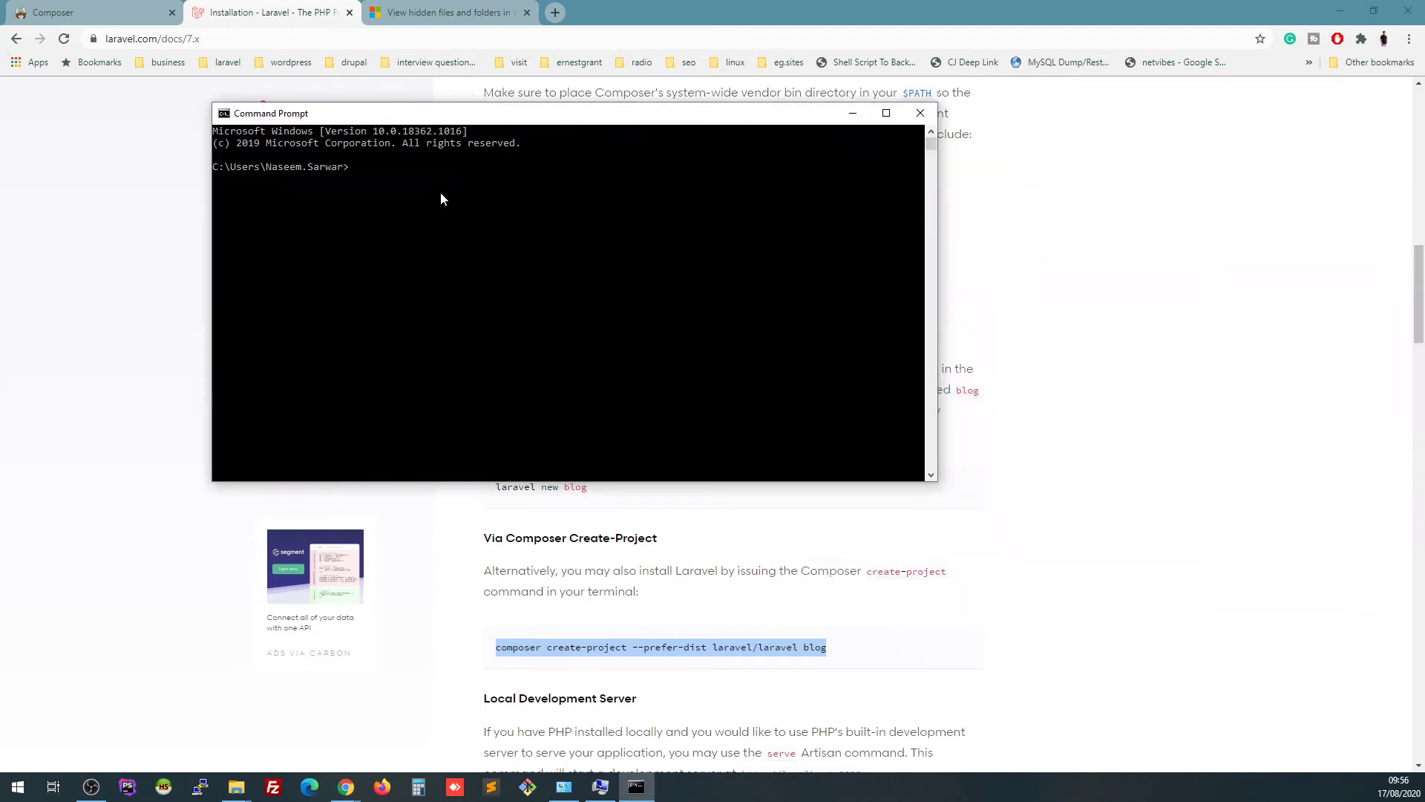
{"action": "key", "text": "ctrl+v"}
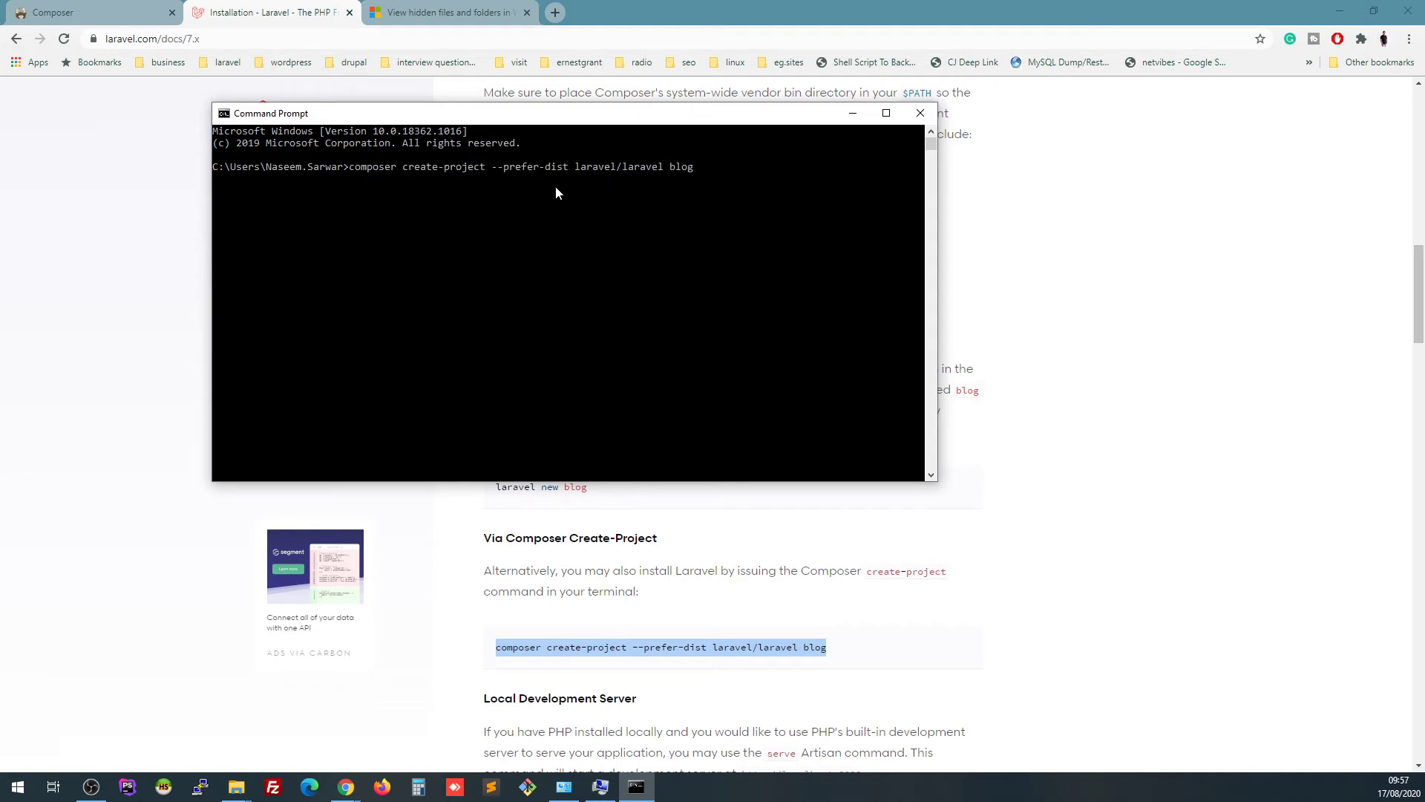
{"action": "key", "text": "BackSpace"}
{"action": "key", "text": "BackSpace"}
{"action": "key", "text": "BackSpace"}
{"action": "key", "text": "BackSpace"}
{"action": "key", "text": "BackSpace"}
{"action": "key", "text": "BackSpace"}
{"action": "key", "text": "BackSpace"}
{"action": "key", "text": "BackSpace"}
{"action": "key", "text": "BackSpace"}
{"action": "key", "text": "BackSpace"}
{"action": "key", "text": "BackSpace"}
{"action": "key", "text": "BackSpace"}
{"action": "key", "text": "BackSpace"}
{"action": "key", "text": "BackSpace"}
{"action": "key", "text": "BackSpace"}
{"action": "key", "text": "BackSpace"}
{"action": "key", "text": "BackSpace"}
{"action": "key", "text": "BackSpace"}
{"action": "key", "text": "BackSpace"}
{"action": "key", "text": "BackSpace"}
{"action": "key", "text": "BackSpace"}
{"action": "key", "text": "BackSpace"}
{"action": "key", "text": "BackSpace"}
{"action": "key", "text": "BackSpace"}
{"action": "key", "text": "BackSpace"}
{"action": "key", "text": "BackSpace"}
{"action": "key", "text": "BackSpace"}
{"action": "key", "text": "BackSpace"}
{"action": "key", "text": "BackSpace"}
{"action": "key", "text": "BackSpace"}
{"action": "key", "text": "BackSpace"}
{"action": "key", "text": "BackSpace"}
{"action": "key", "text": "BackSpace"}
{"action": "key", "text": "BackSpace"}
{"action": "key", "text": "BackSpace"}
{"action": "key", "text": "BackSpace"}
{"action": "key", "text": "BackSpace"}
{"action": "key", "text": "BackSpace"}
{"action": "key", "text": "BackSpace"}
{"action": "key", "text": "BackSpace"}
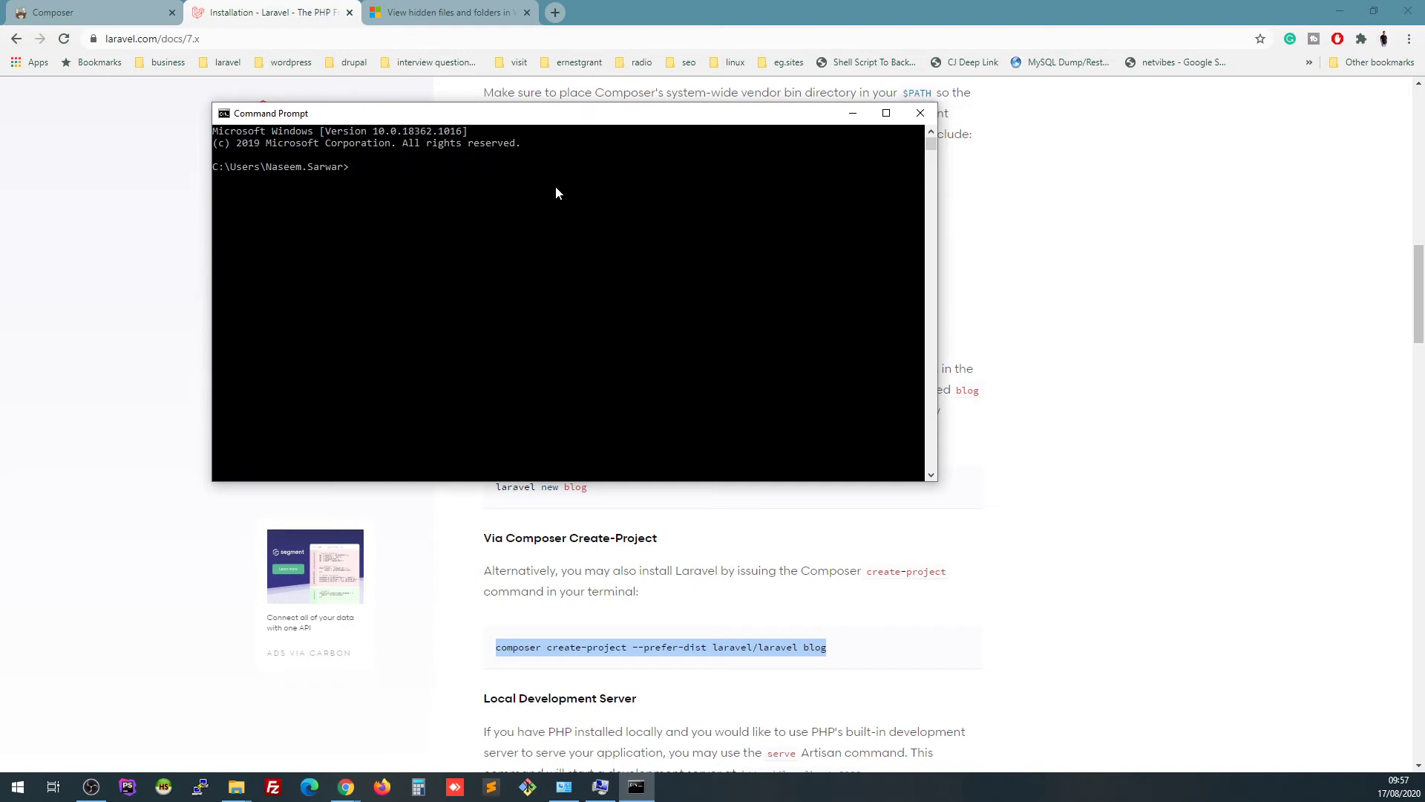
Change to the c:/wamp64/www folder and run composer create-project --prefer-dist laravel/laravel testblog there
{"action": "type", "text": "cd c:/w"}
{"action": "type", "text": "a,"}
{"action": "type", "text": "mp"}
{"action": "type", "text": "64/"}
{"action": "type", "text": "www"}
{"action": "key", "text": "Return"}
{"action": "key", "text": "ctrl+v"}
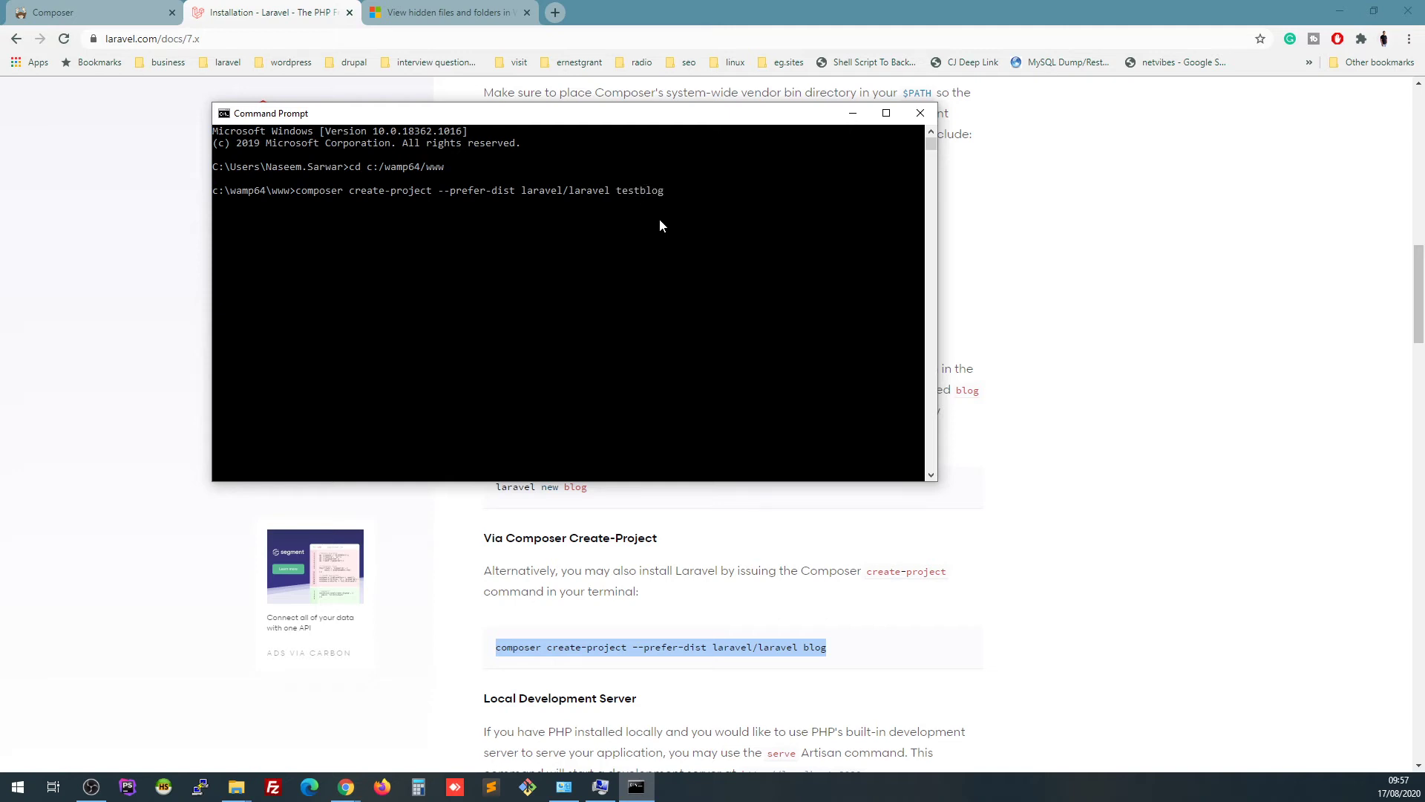
{"action": "key", "text": "Return"}
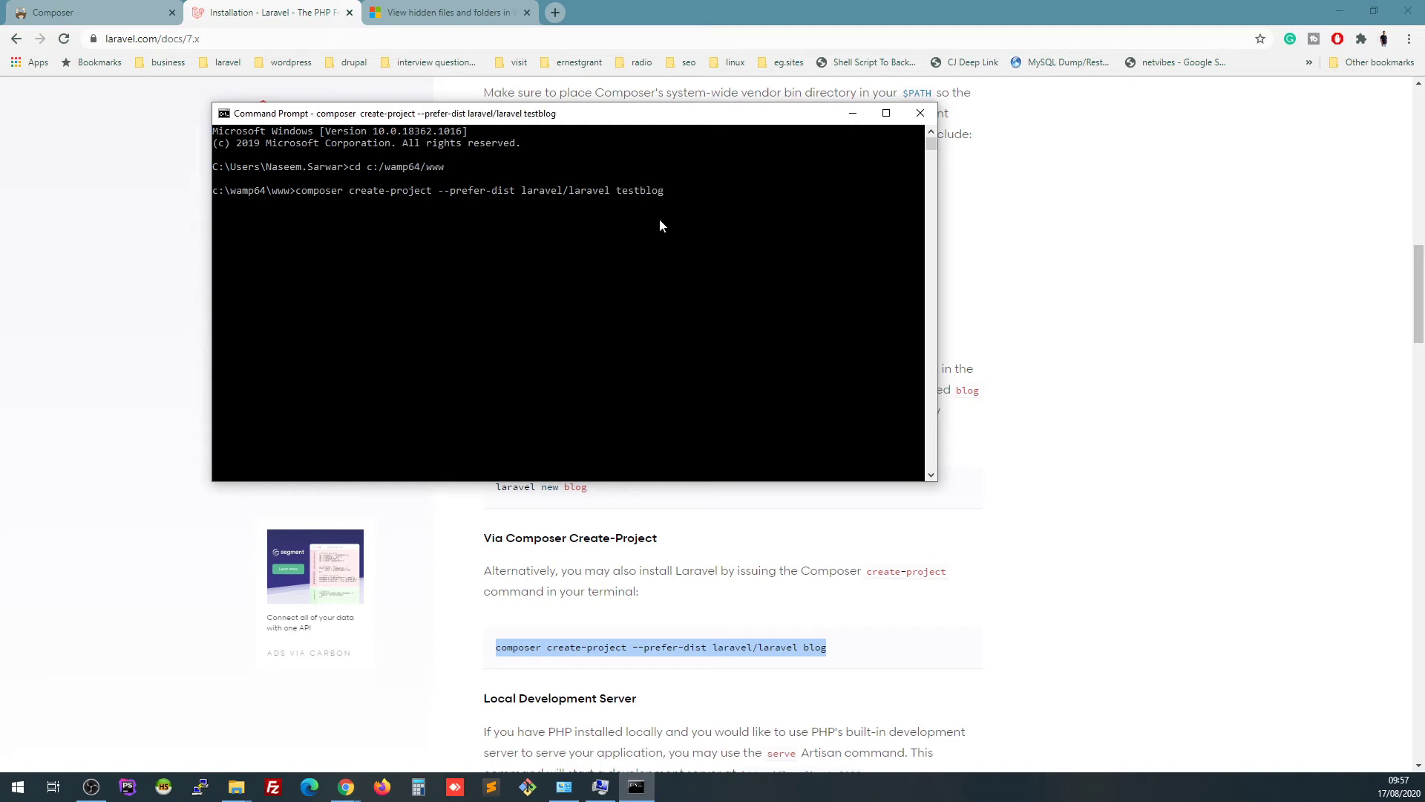
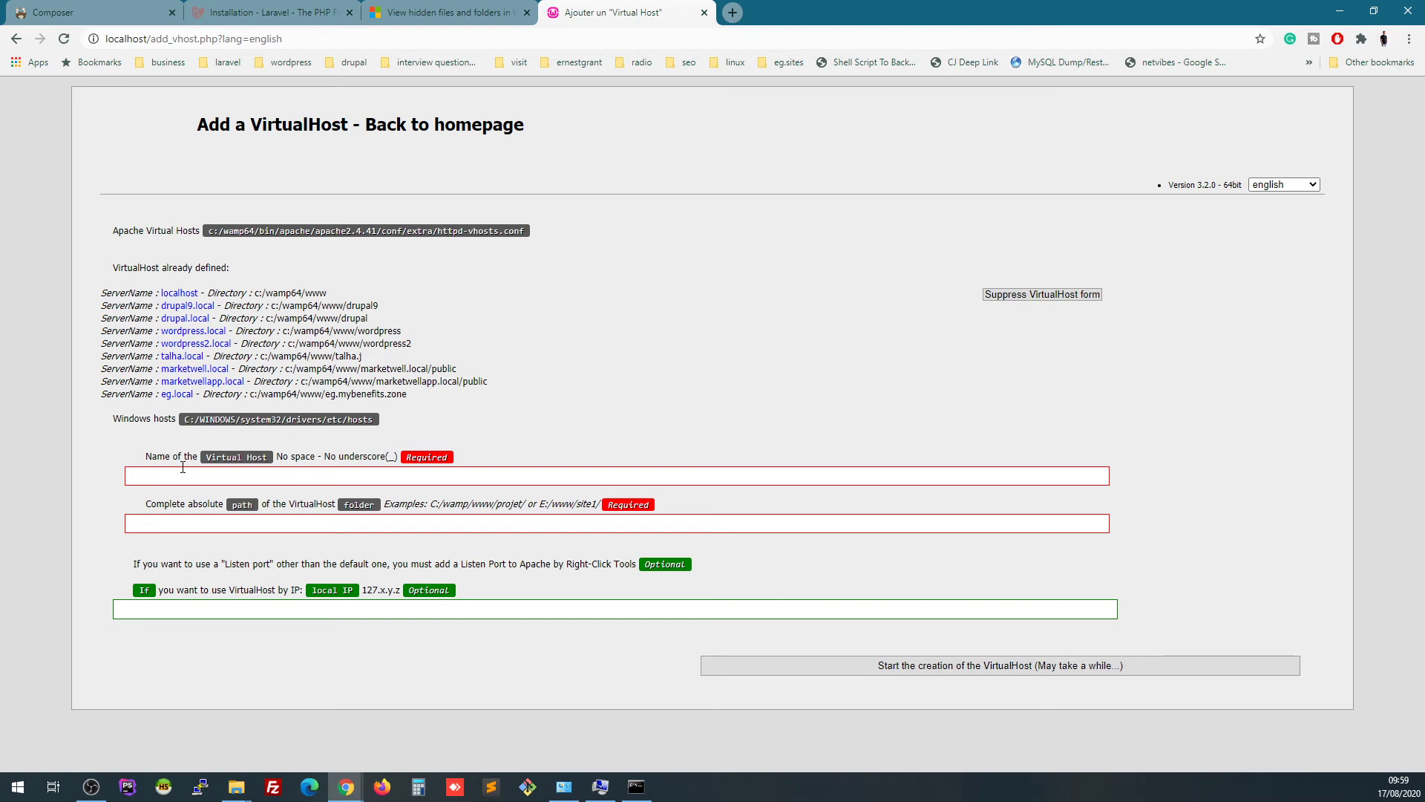
Name the new virtual host laravel.local and fill its folder path with the suggested C:\wamp64\www\drupal9
{"action": "left_click", "coordinate": [183, 467]}
{"action": "type", "text": "lc"}
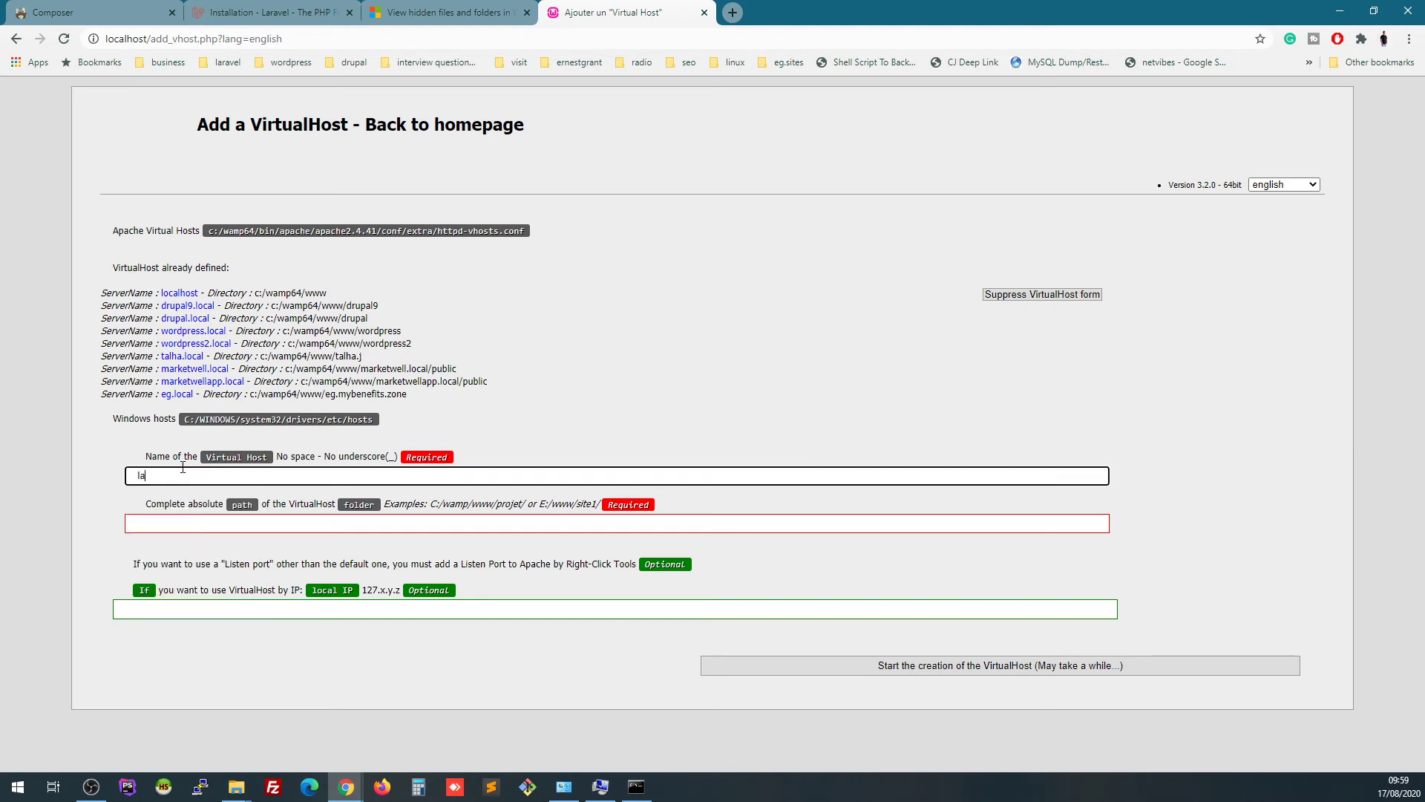
{"action": "type", "text": "e"}
{"action": "type", "text": "a"}
{"action": "type", "text": "vel.lo"}
{"action": "type", "text": "ca"}
{"action": "left_click", "coordinate": [269, 524]}
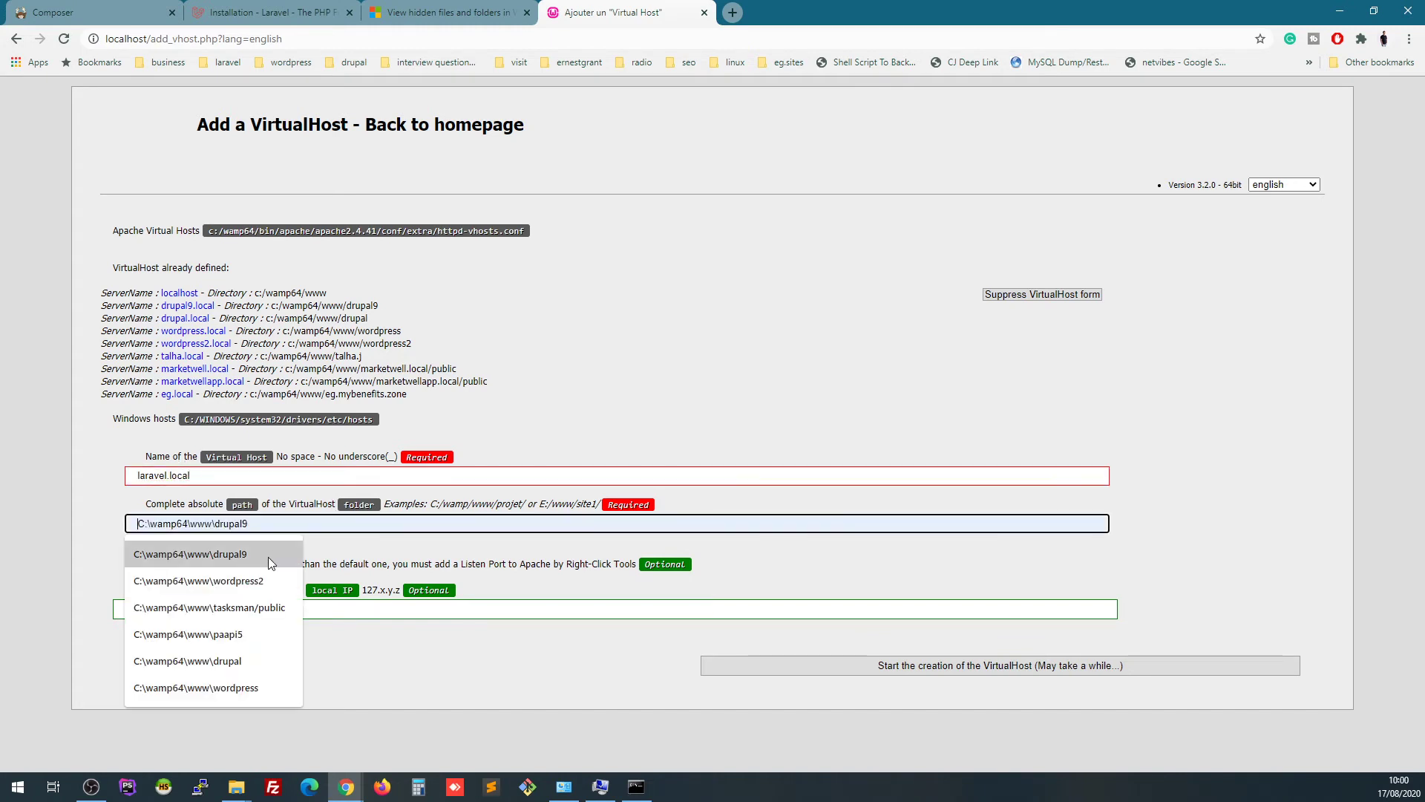
{"action": "left_click", "coordinate": [268, 556]}
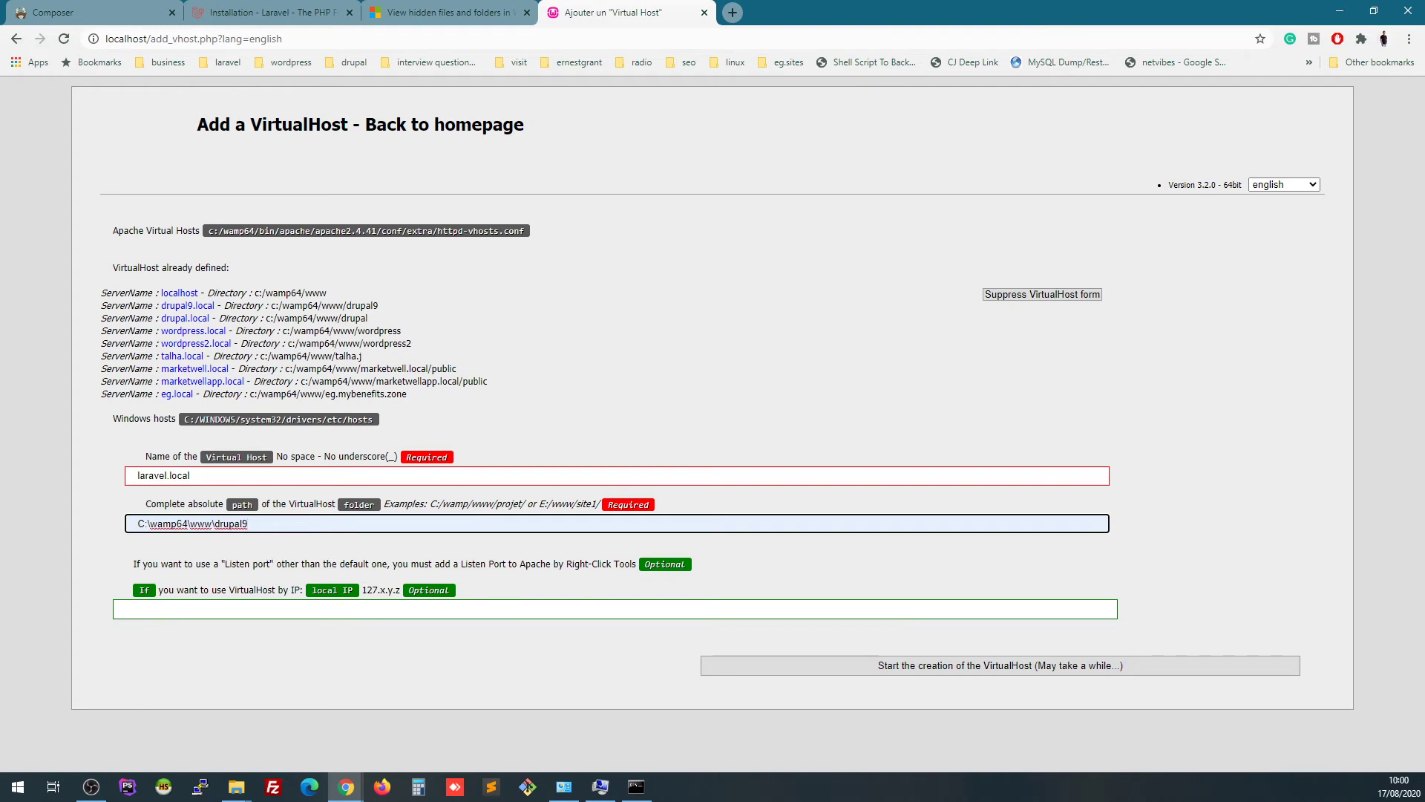
Switch to File Explorer, open the testblog folder inside C:\wamp64\www, copy its full path and return to the browser
{"action": "key", "text": "alt+Tab"}
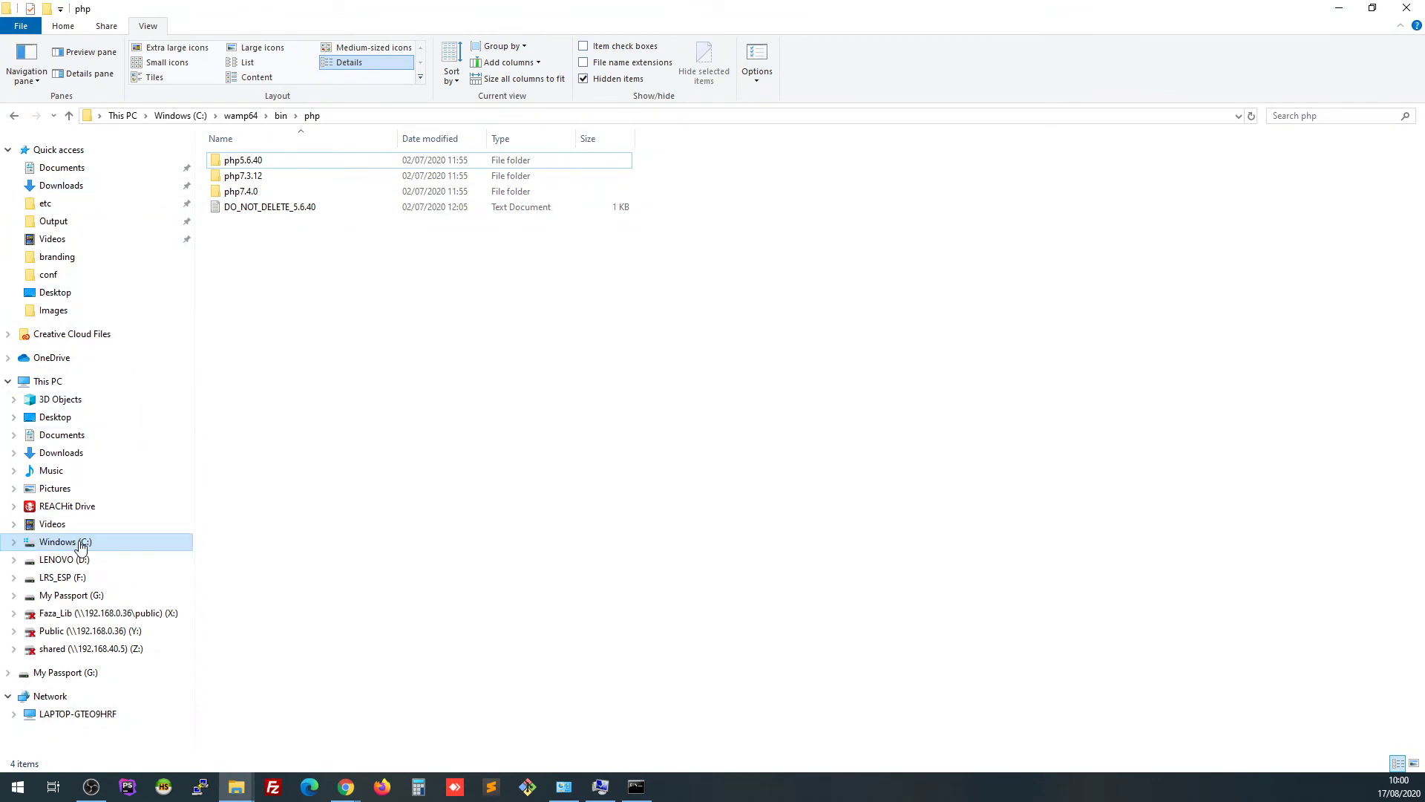
{"action": "left_click", "coordinate": [82, 543]}
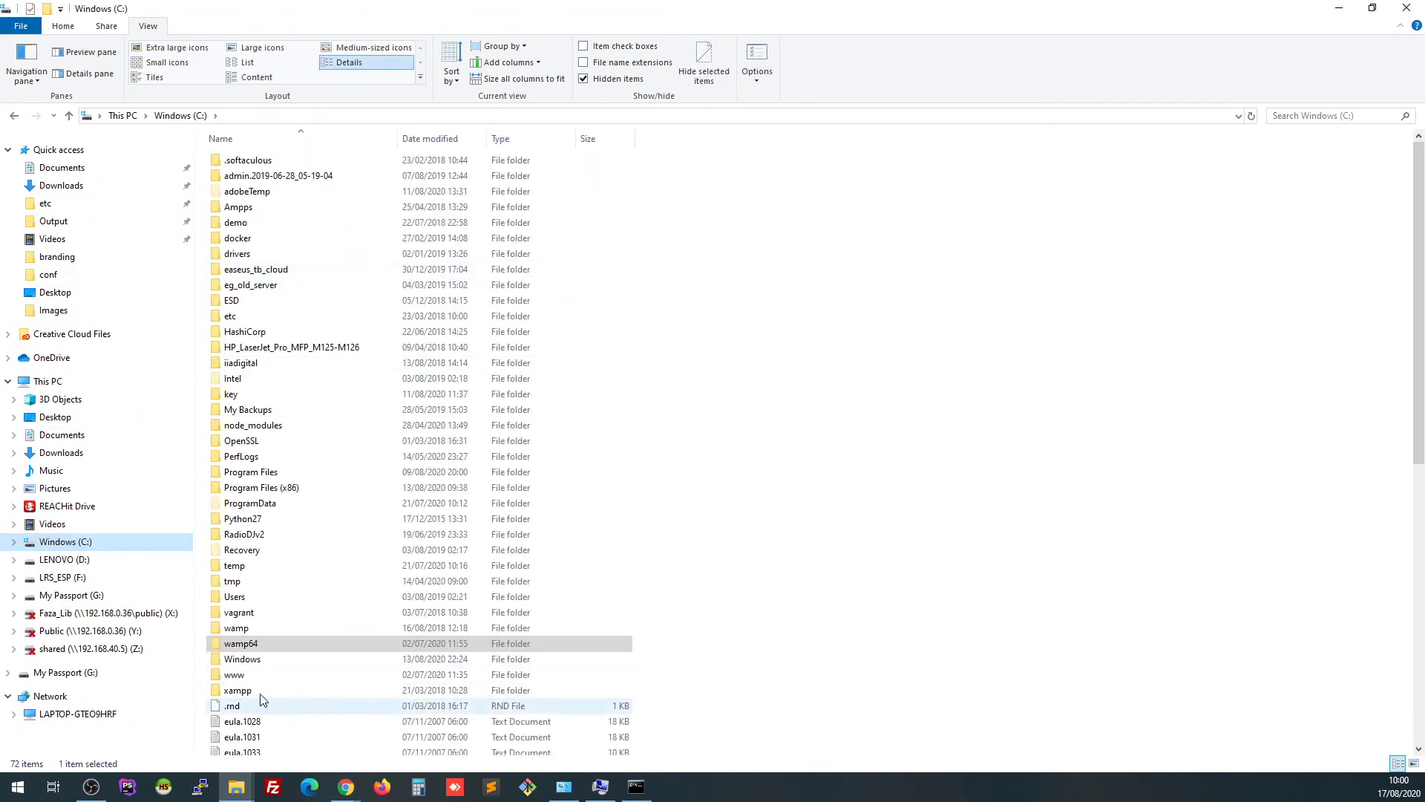
{"action": "double_click", "coordinate": [256, 644]}
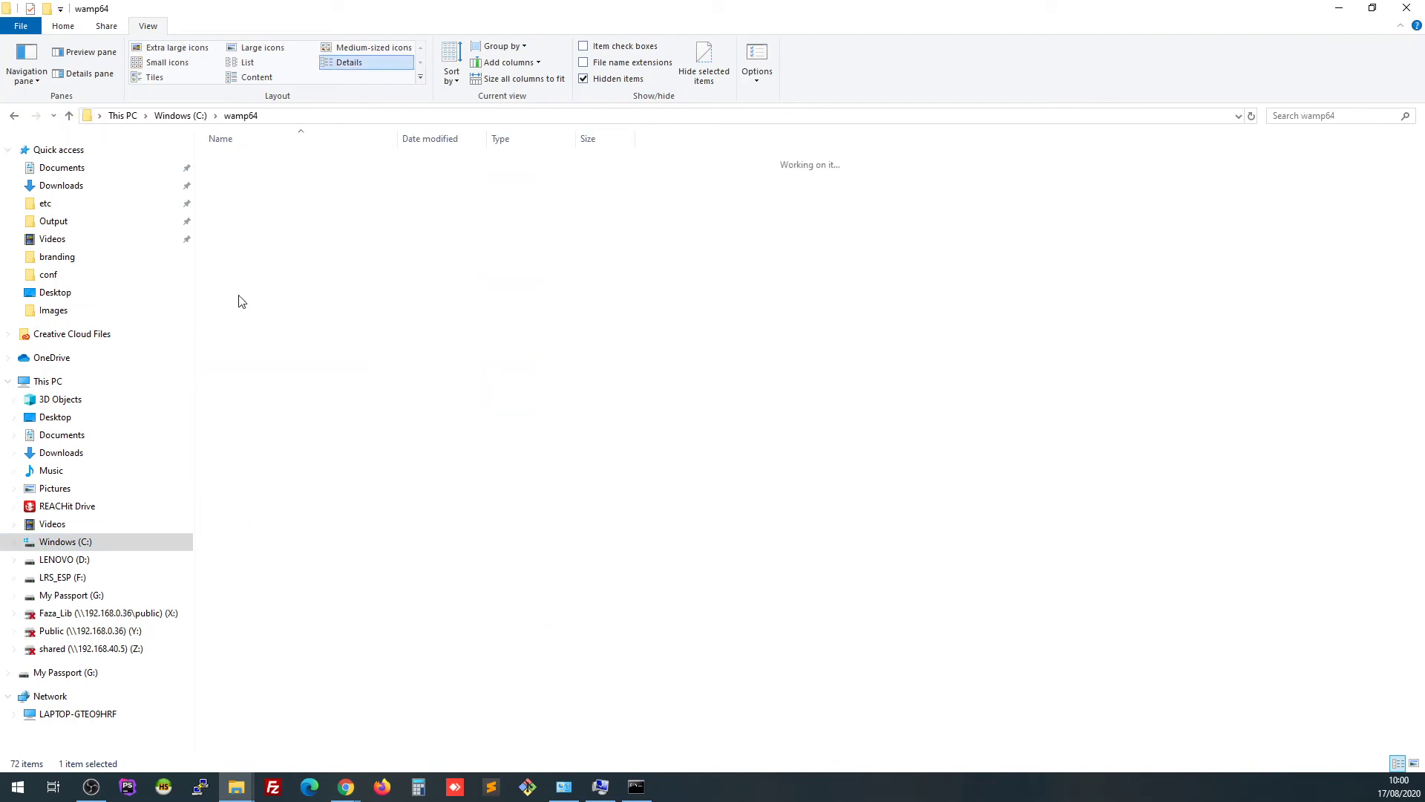
{"action": "double_click", "coordinate": [240, 288]}
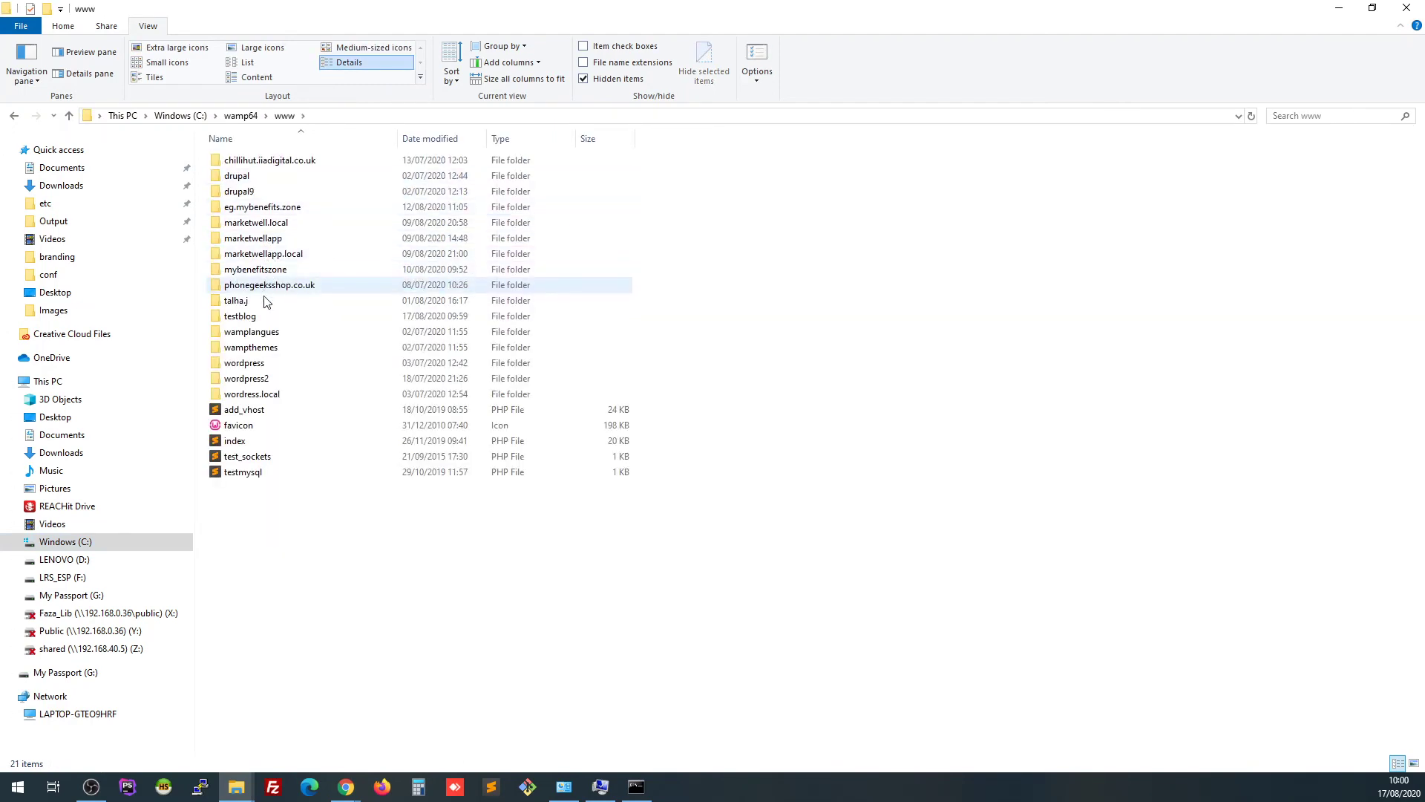
{"action": "left_click", "coordinate": [231, 320]}
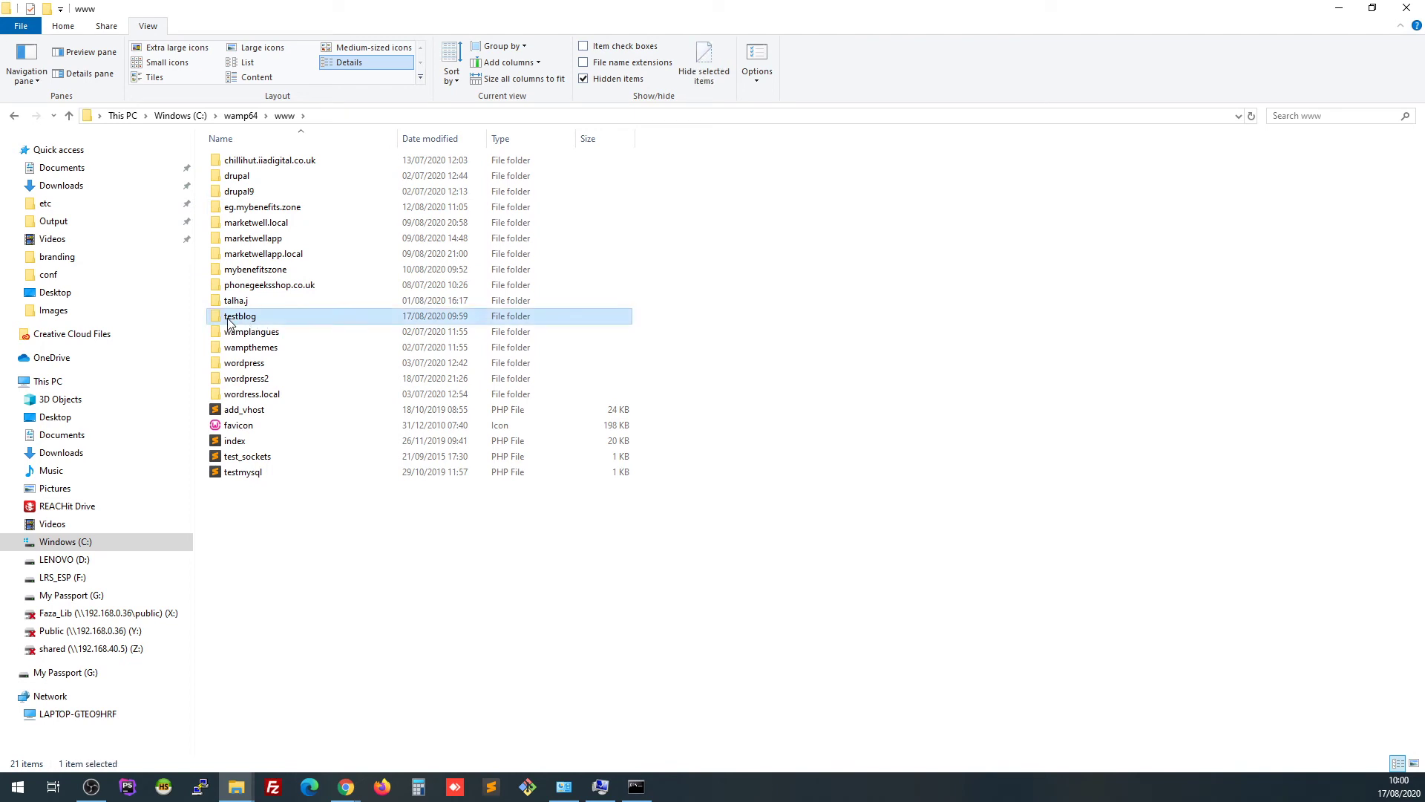
{"action": "double_click", "coordinate": [230, 322]}
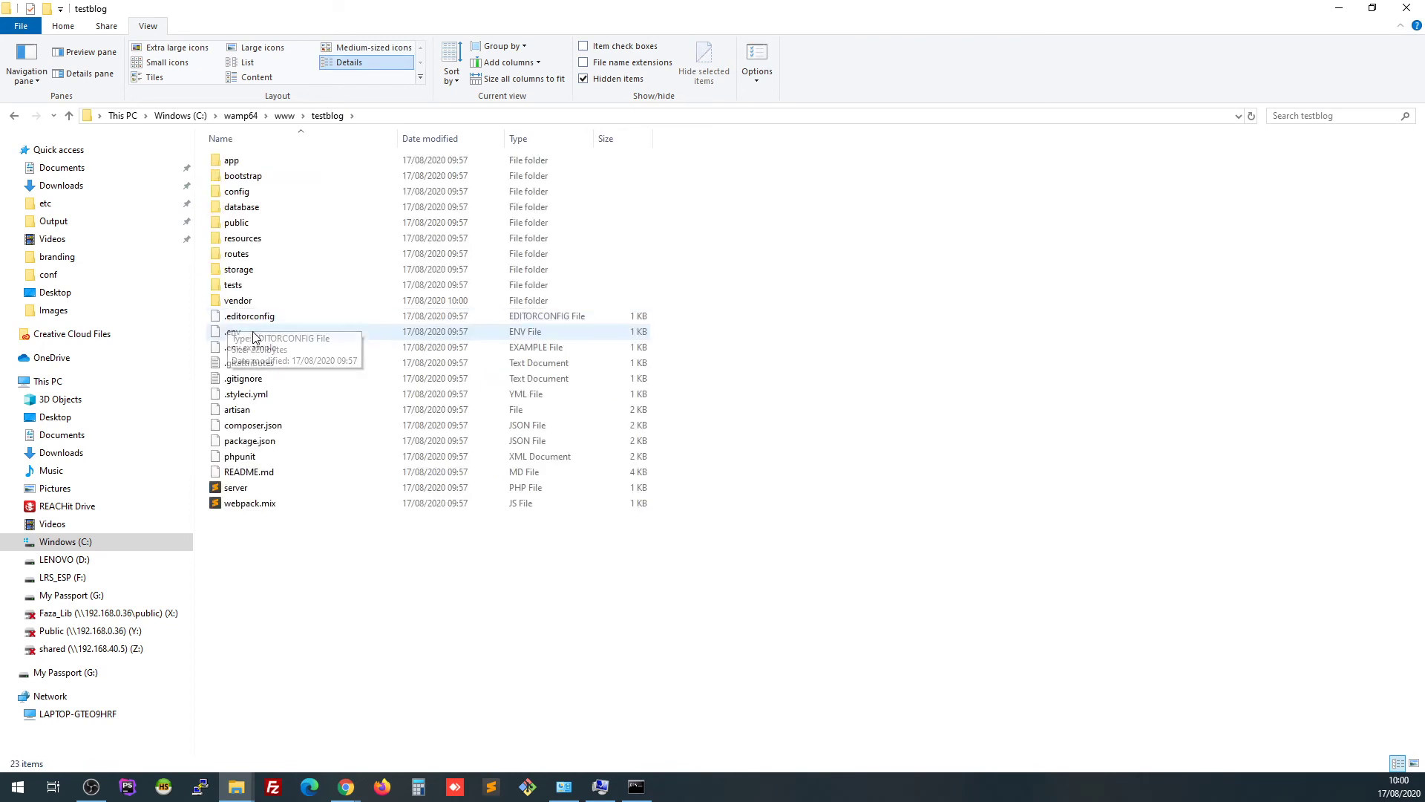
{"action": "left_click", "coordinate": [397, 112]}
{"action": "key", "text": "ctrl+c"}
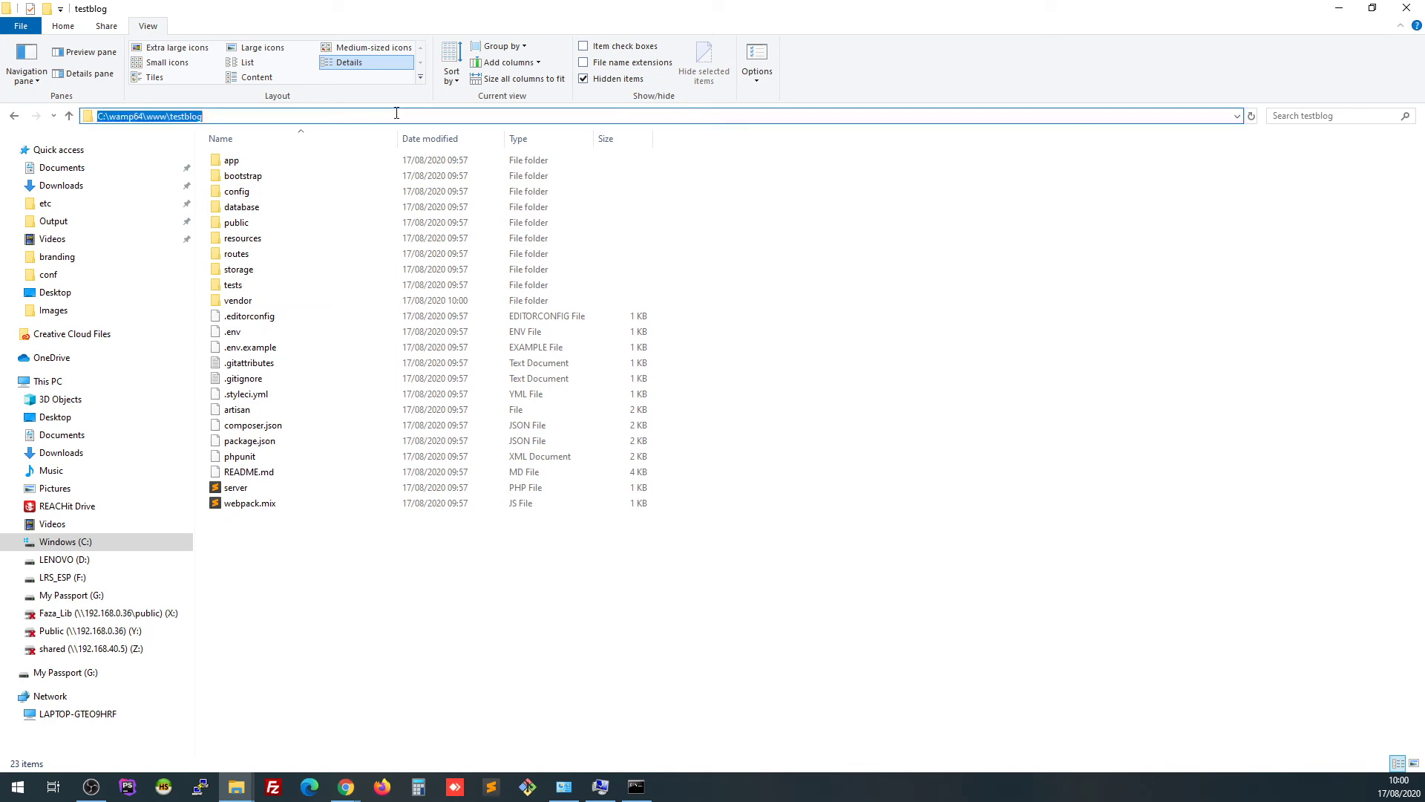
{"action": "left_click", "coordinate": [1338, 7]}
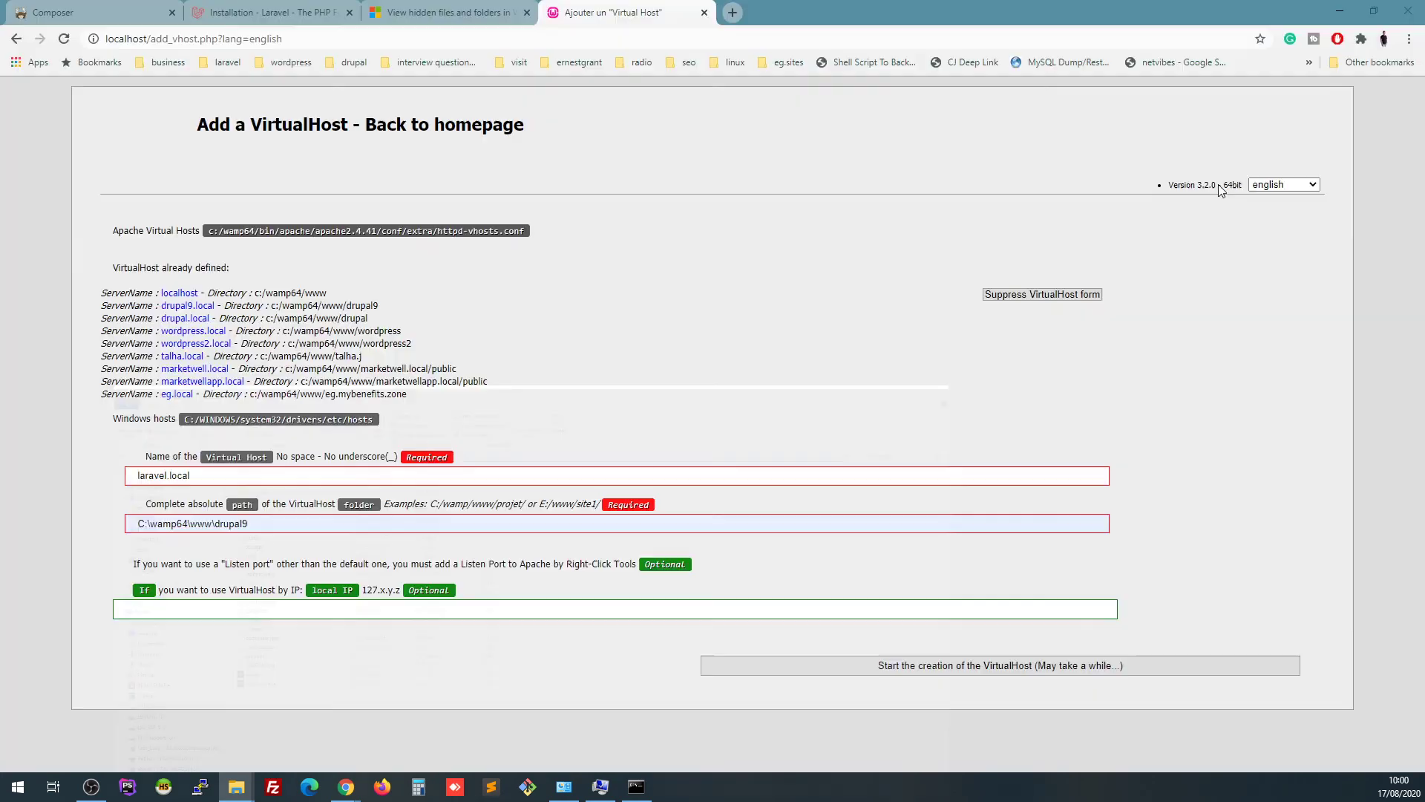
Replace the virtual host's folder path with the copied testblog path, using forward slashes and ending in /public, and create the virtual host
{"action": "triple_click", "coordinate": [225, 523]}
{"action": "key", "text": "ctrl+v"}
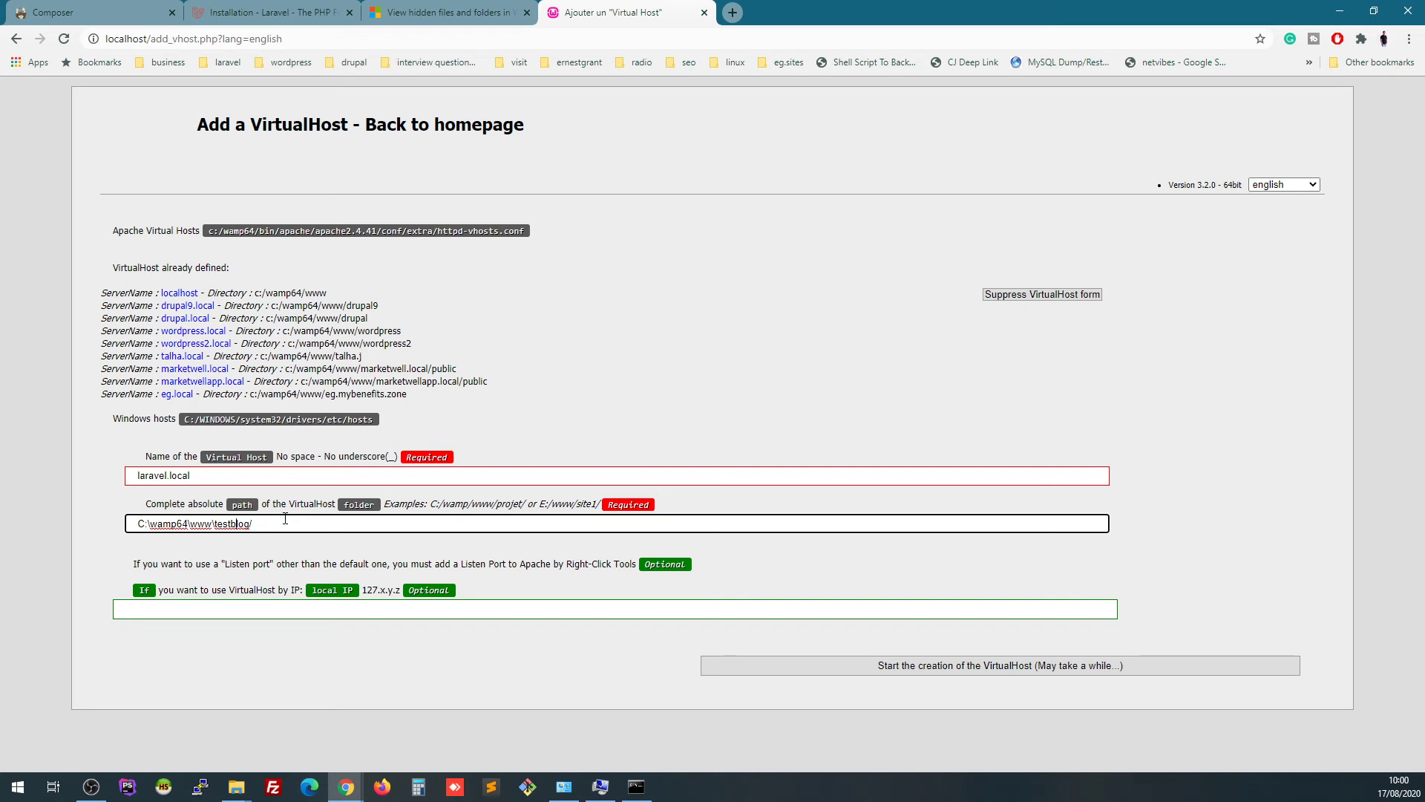
{"action": "key", "text": "BackSpace"}
{"action": "type", "text": "/"}
{"action": "key", "text": "Right"}
{"action": "key", "text": "BackSpace"}
{"action": "type", "text": "/"}
{"action": "key", "text": "Left"}
{"action": "key", "text": "Left"}
{"action": "key", "text": "Left"}
{"action": "key", "text": "Left"}
{"action": "key", "text": "Left"}
{"action": "key", "text": "Left"}
{"action": "key", "text": "Left"}
{"action": "key", "text": "Right"}
{"action": "key", "text": "BackSpace"}
{"action": "type", "text": "/public"}
{"action": "left_click", "coordinate": [885, 667]}
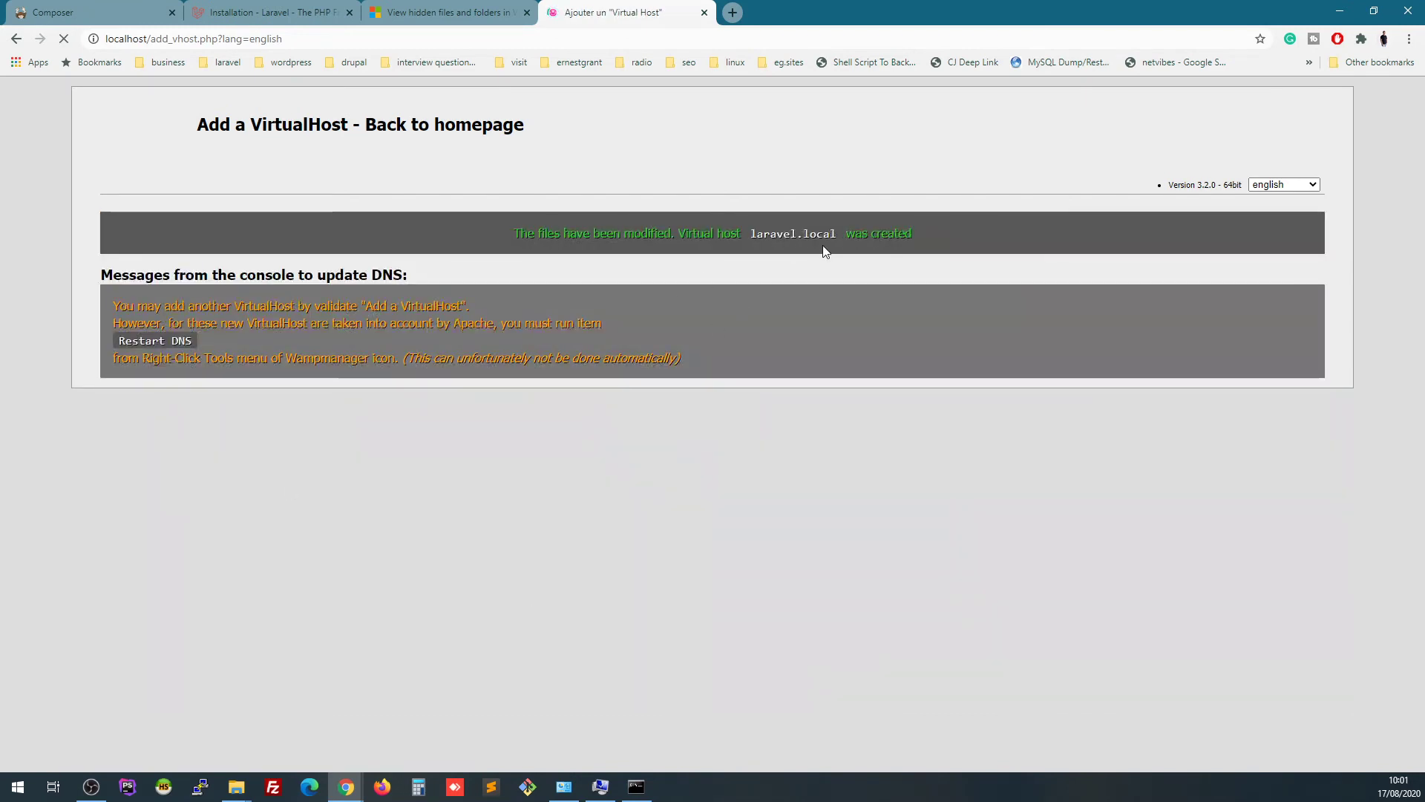
Highlight the virtual host creation message and check Composer's package installation progress in Command Prompt
{"action": "left_click_drag", "start_coordinate": [837, 235], "coordinate": [514, 233]}
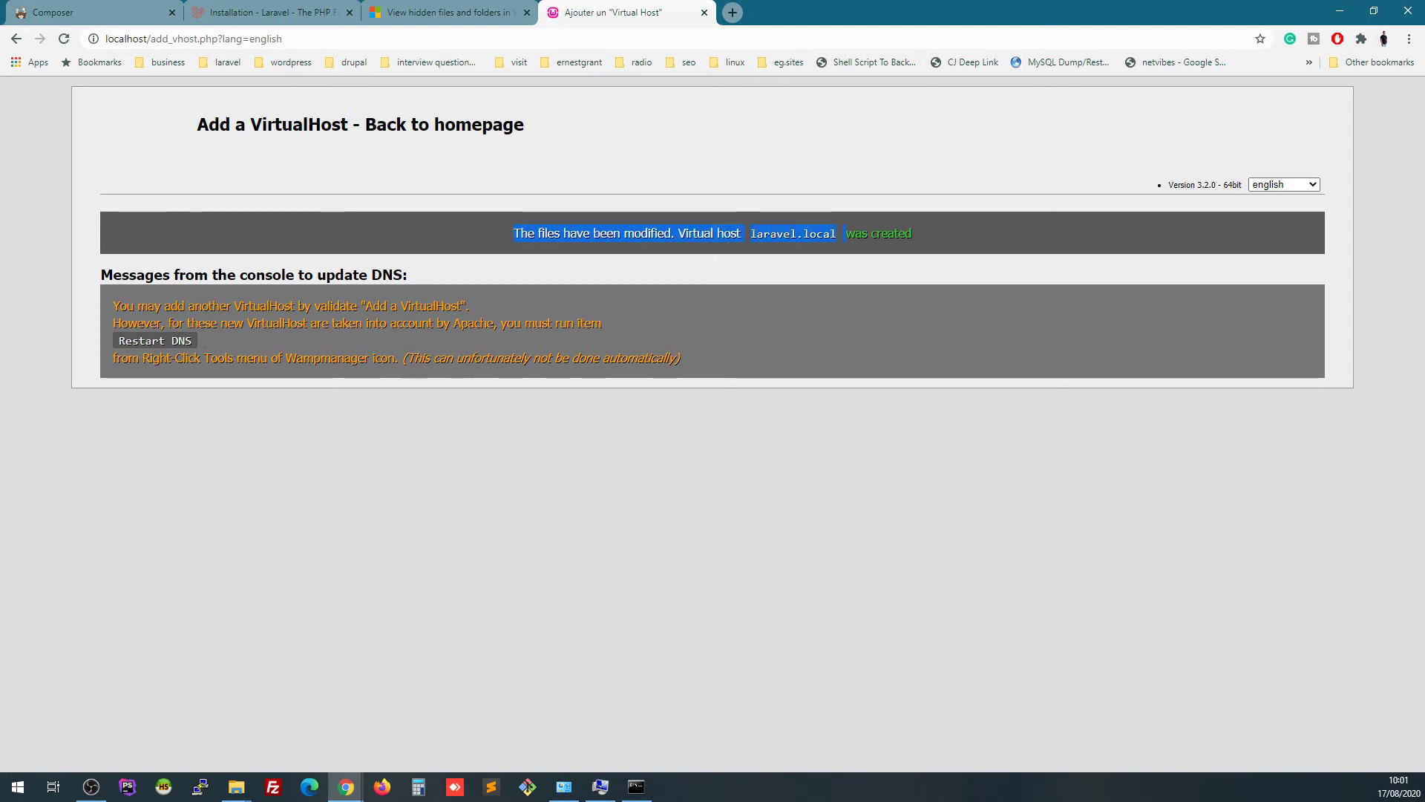
{"action": "key", "text": "alt+Tab"}
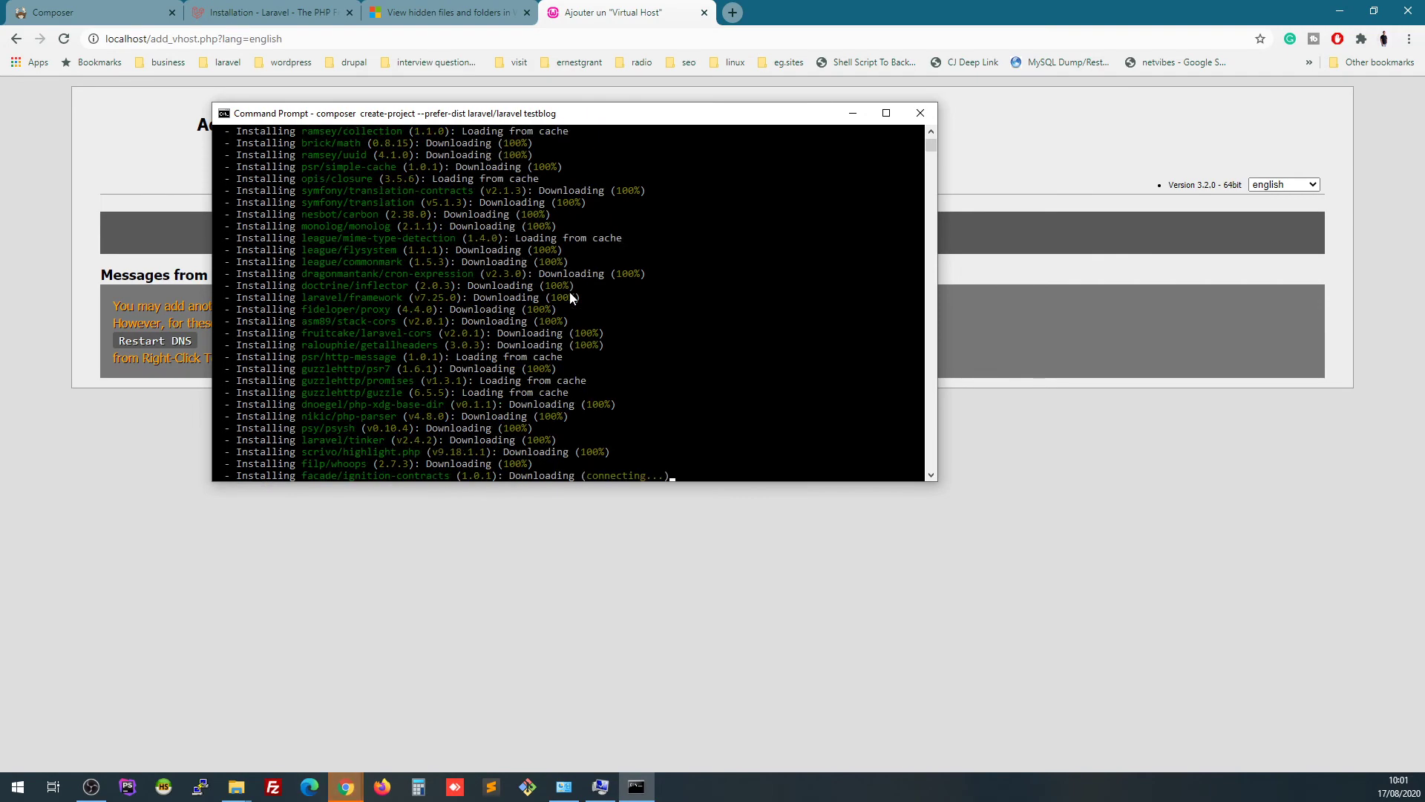
{"action": "scroll", "coordinate": [570, 297], "scroll_direction": "up", "scroll_amount": 6}
{"action": "scroll", "coordinate": [570, 297], "scroll_direction": "down", "scroll_amount": 3}
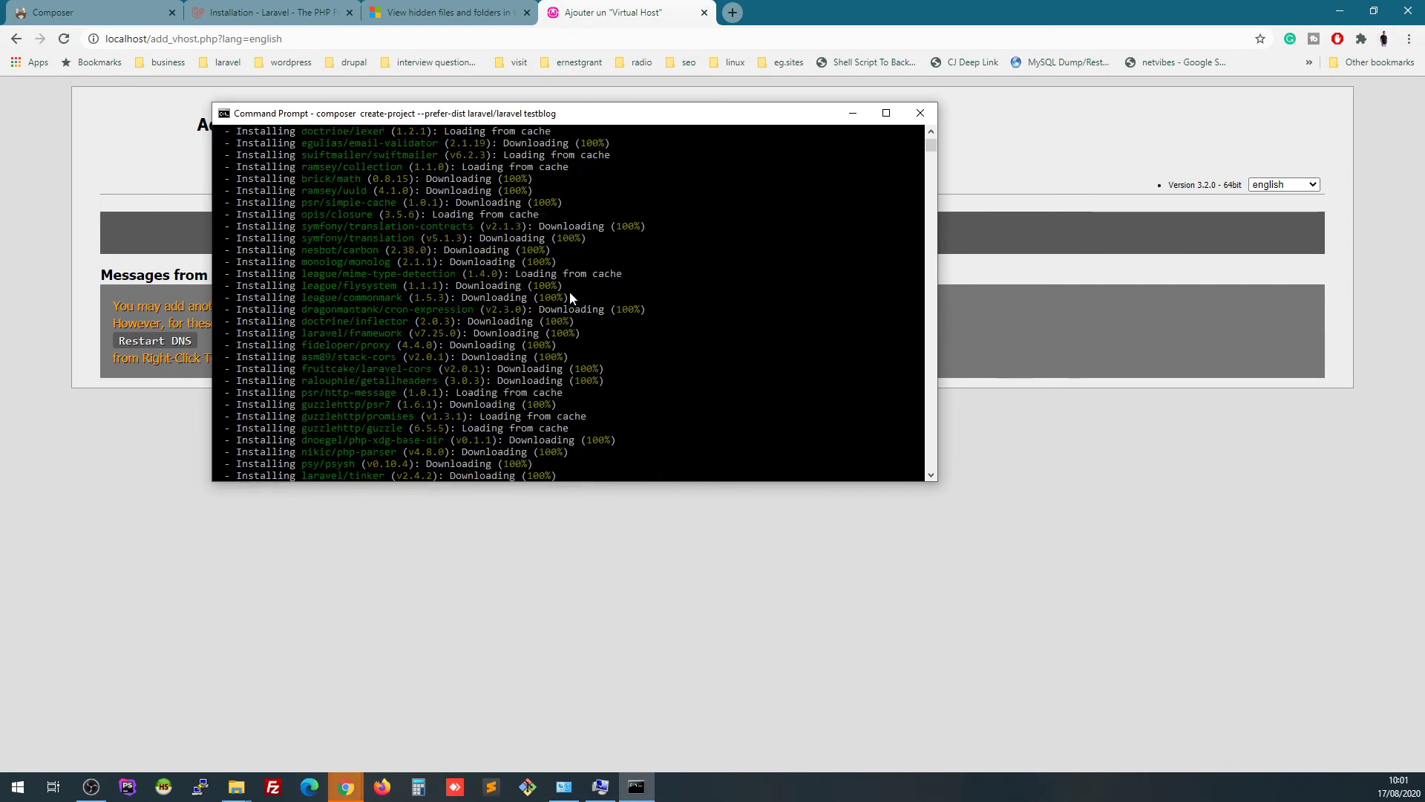
{"action": "scroll", "coordinate": [570, 298], "scroll_direction": "down", "scroll_amount": 10}
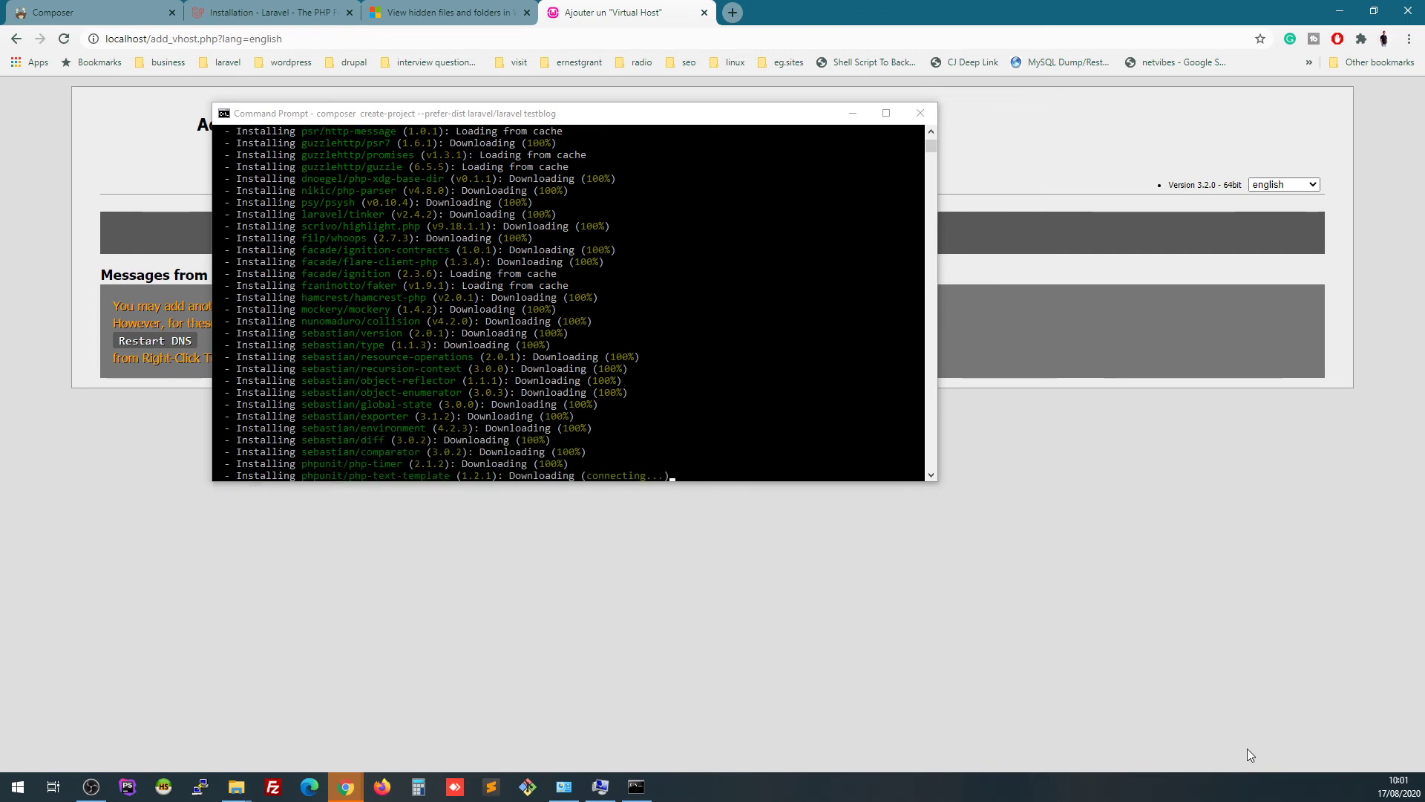
Check the end of Composer's installation output in Command Prompt and highlight the final c:\wamp64\www prompt
{"action": "left_click", "coordinate": [1388, 781]}
{"action": "left_click", "coordinate": [1128, 658]}
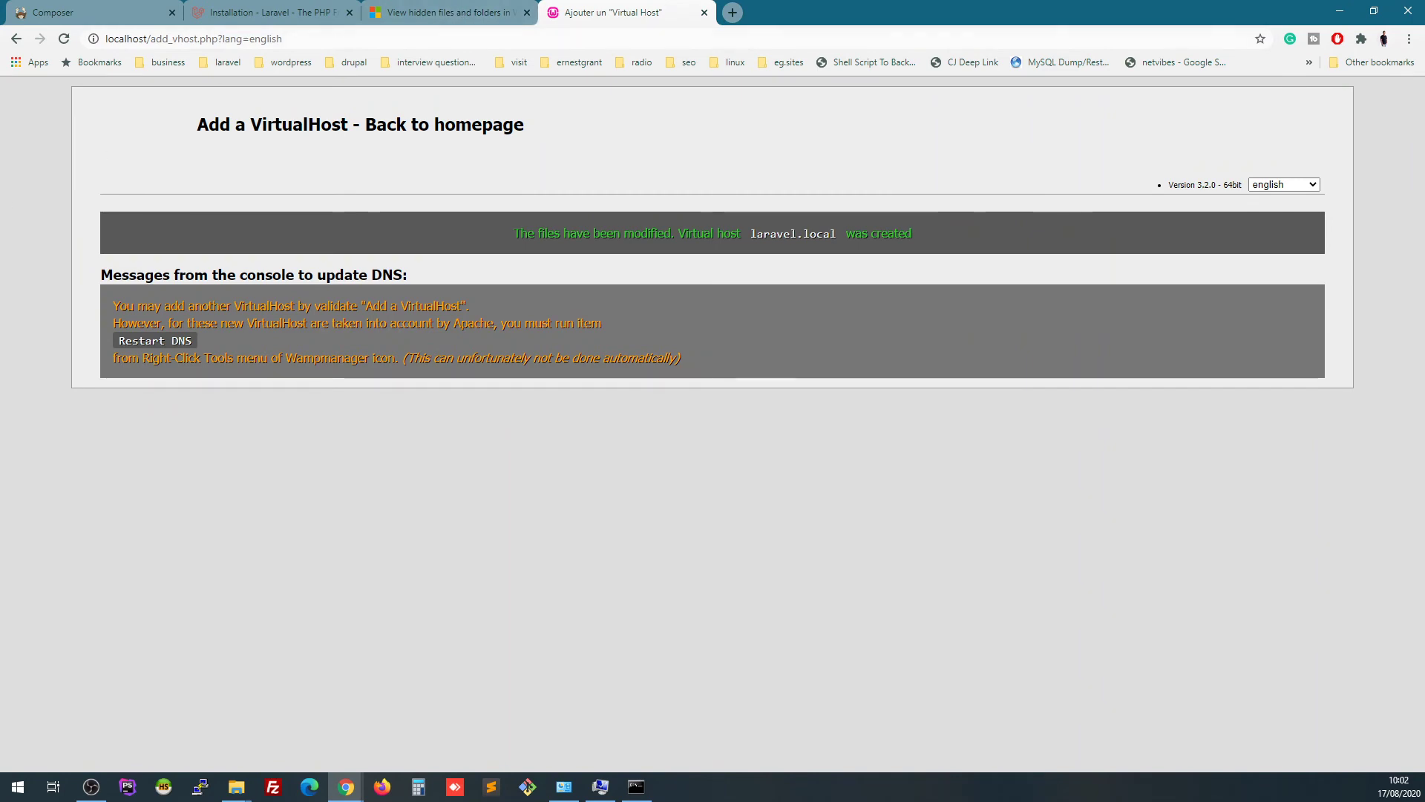
{"action": "key", "text": "alt+Tab"}
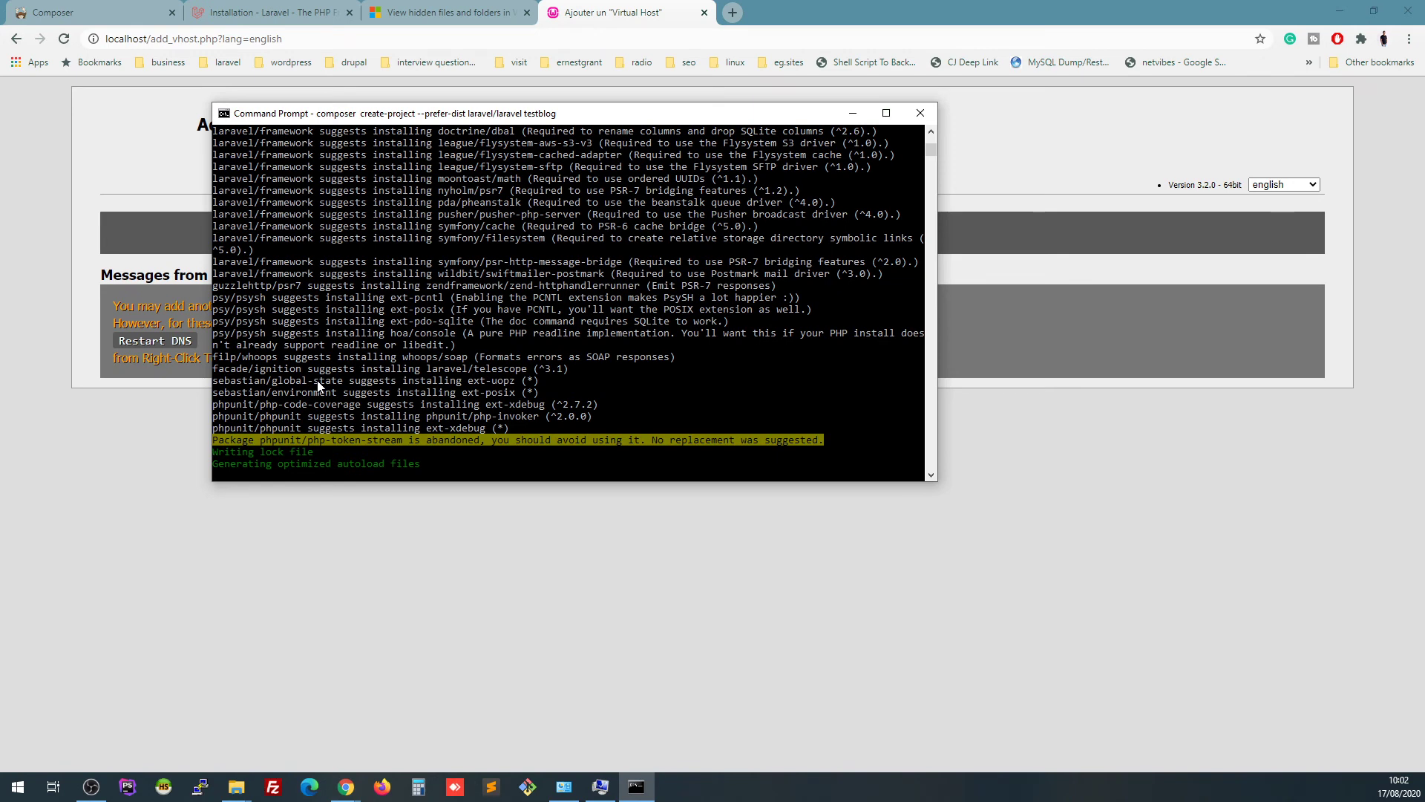
{"action": "scroll", "coordinate": [318, 385], "scroll_direction": "down", "scroll_amount": 3}
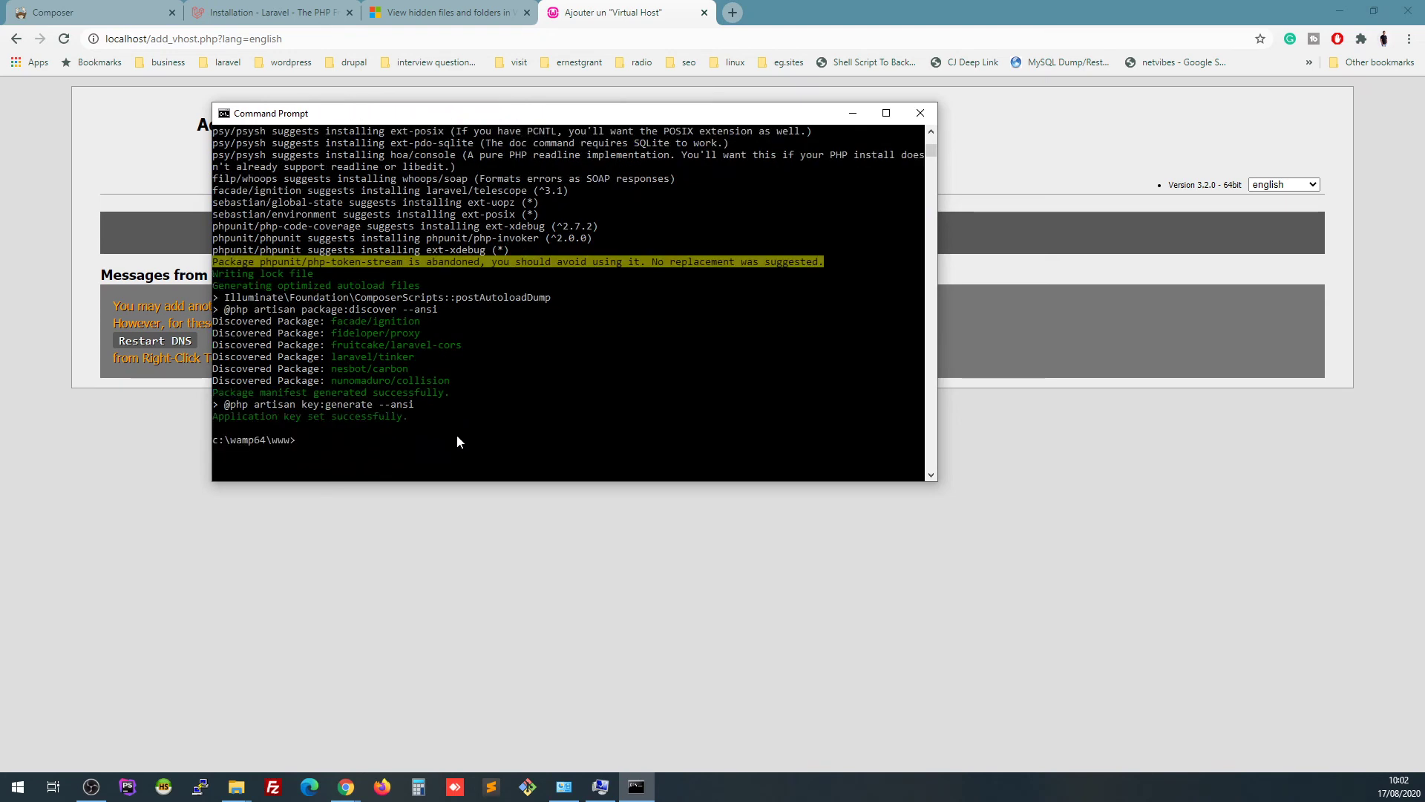
{"action": "left_click_drag", "start_coordinate": [301, 443], "coordinate": [218, 444]}
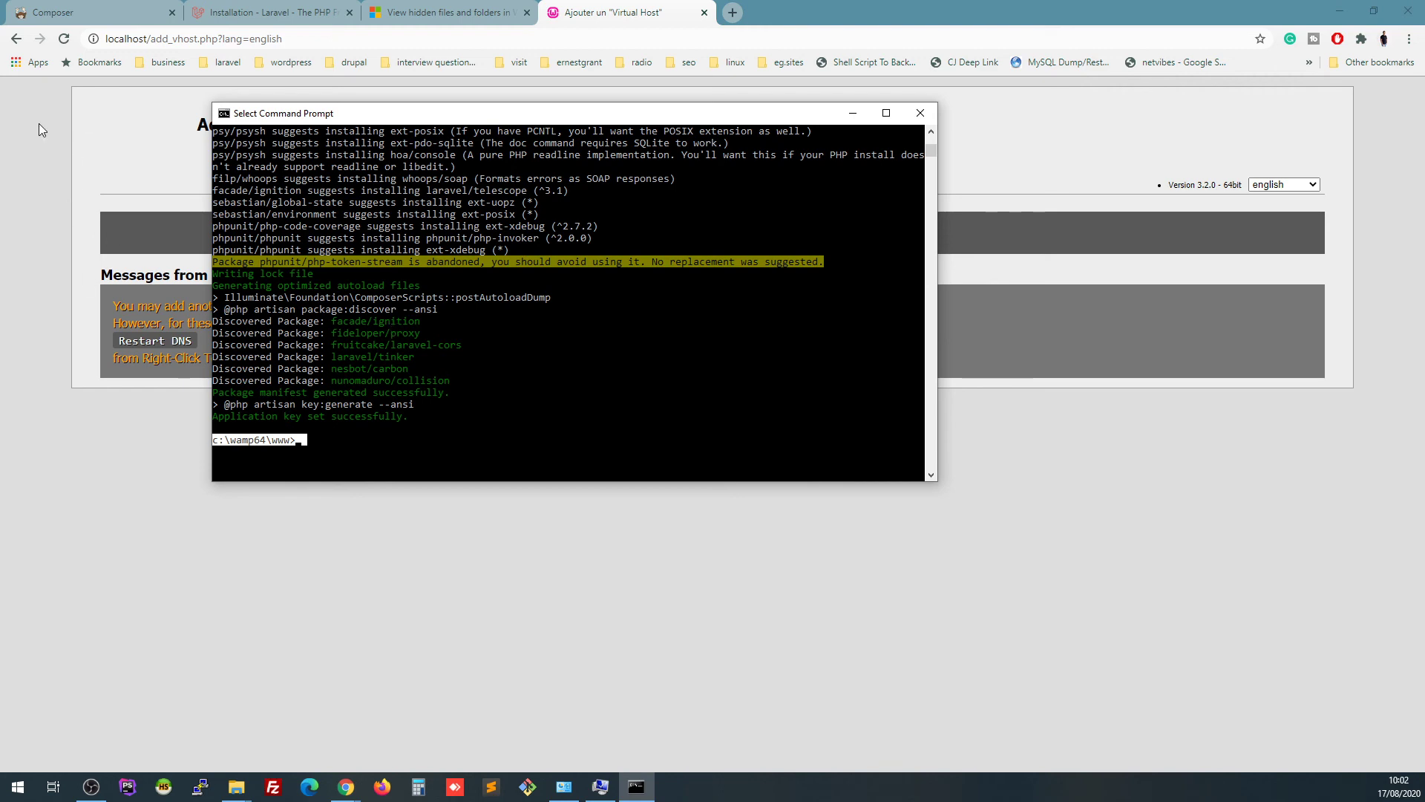
Switch back to the browser and enter laravel.local as the address
{"action": "left_click", "coordinate": [113, 87]}
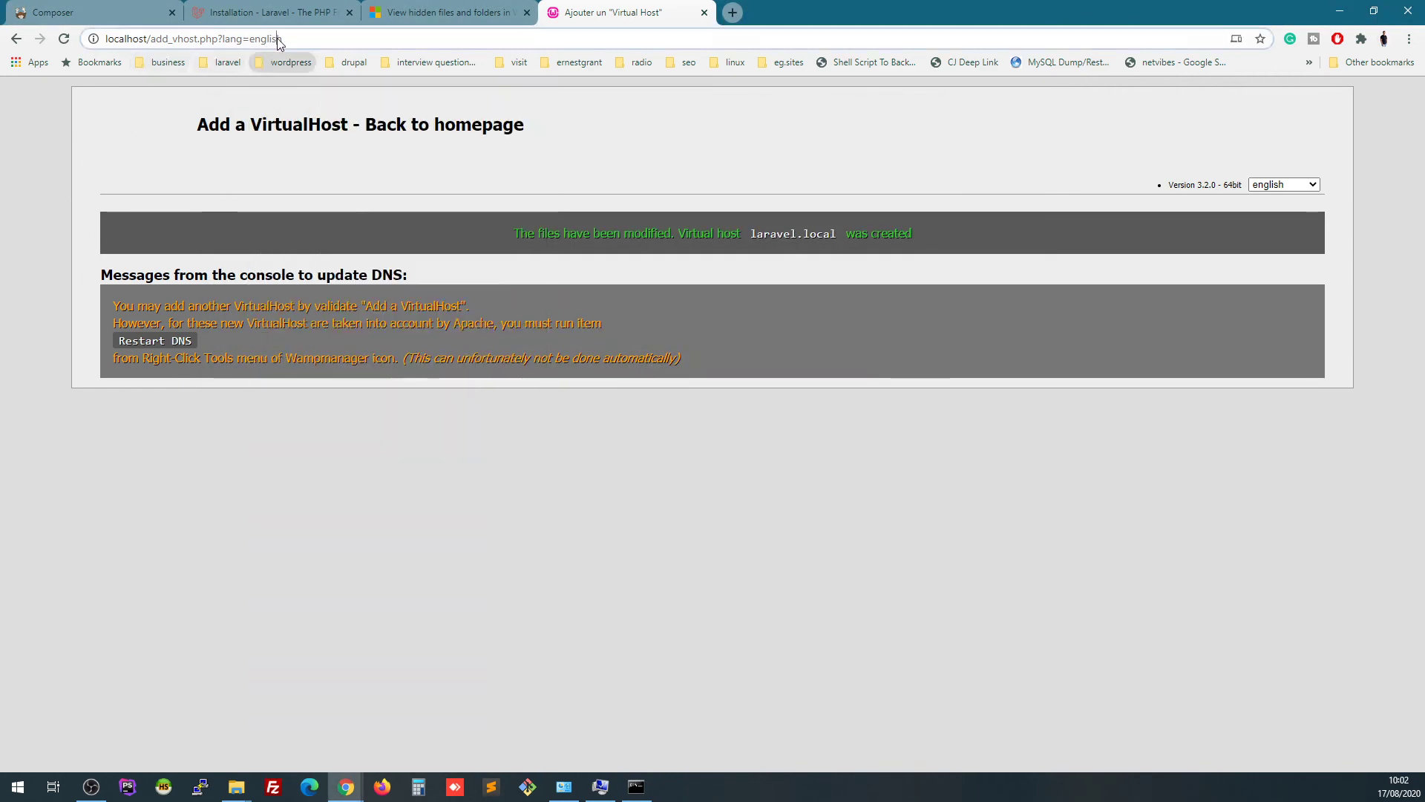
{"action": "left_click", "coordinate": [310, 38]}
{"action": "type", "text": "localhost"}
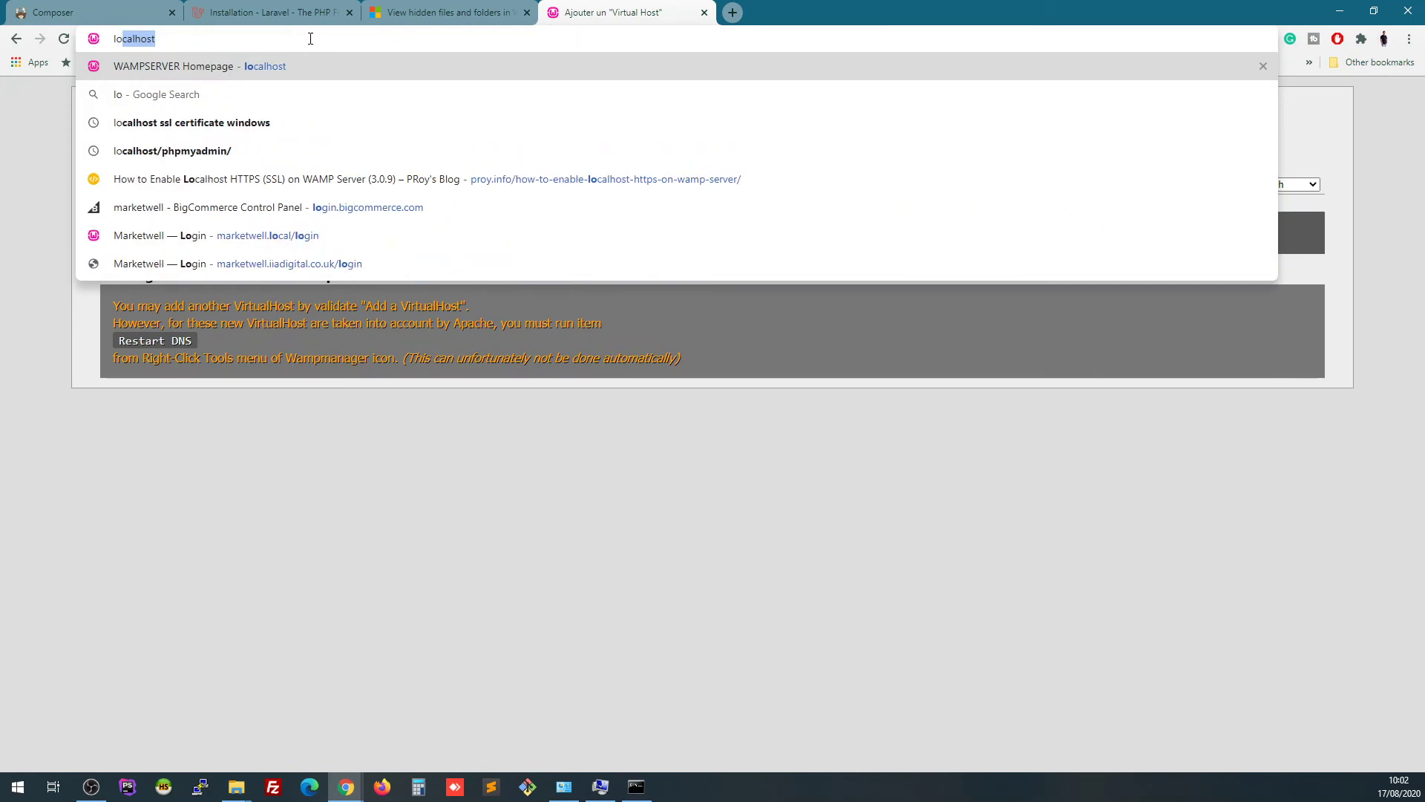
{"action": "key", "text": "BackSpace"}
{"action": "key", "text": "BackSpace"}
{"action": "key", "text": "BackSpace"}
{"action": "key", "text": "BackSpace"}
{"action": "key", "text": "BackSpace"}
{"action": "key", "text": "BackSpace"}
{"action": "key", "text": "BackSpace"}
{"action": "key", "text": "BackSpace"}
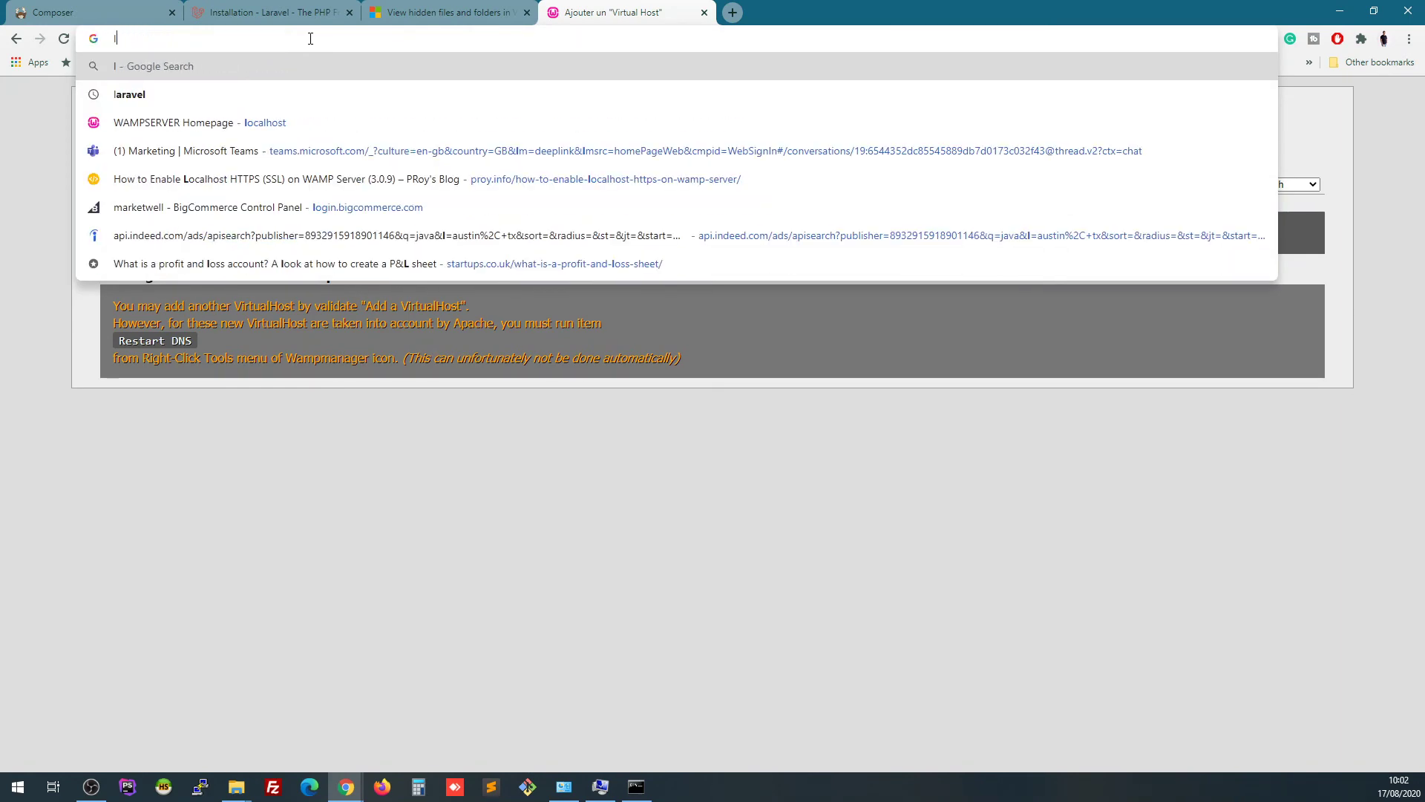
{"action": "type", "text": "aravel"}
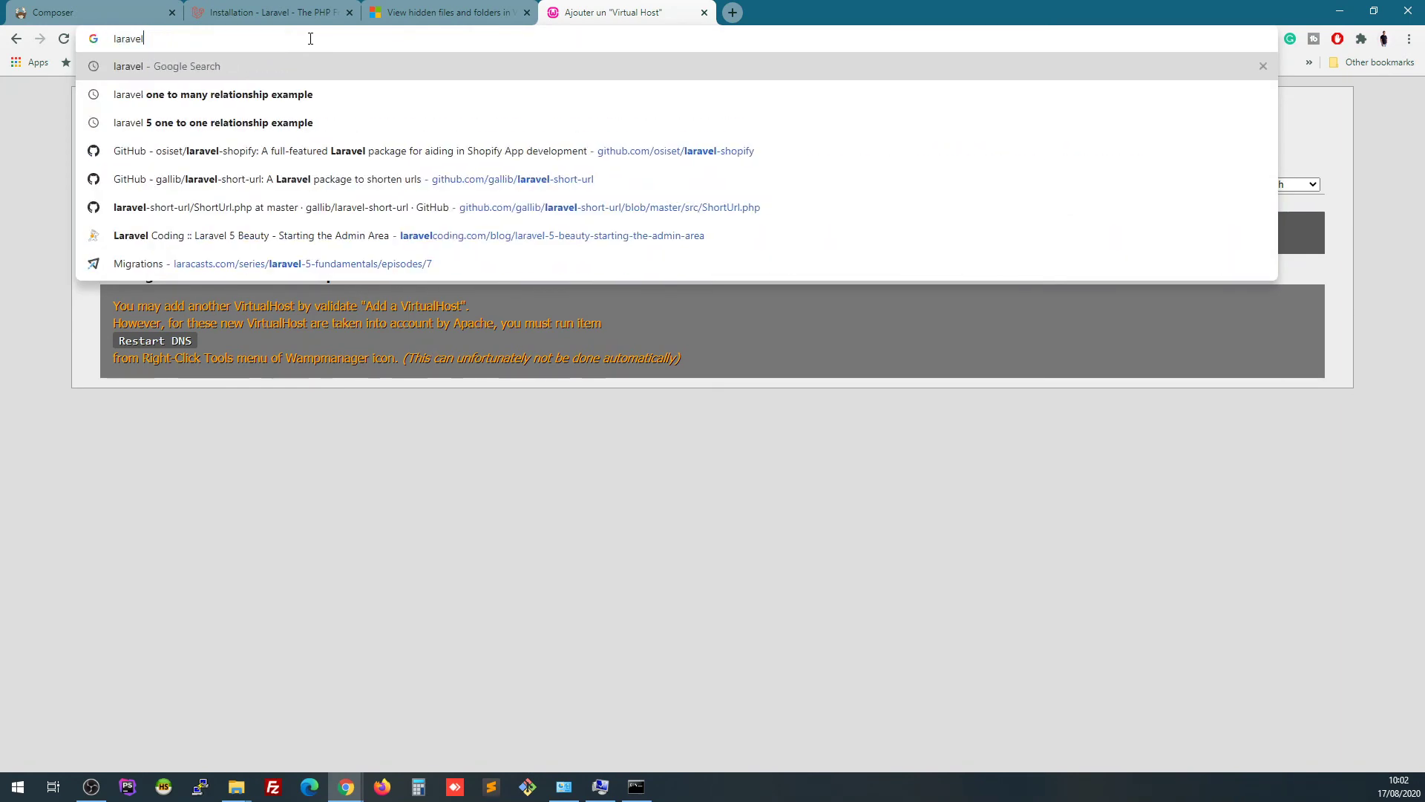
{"action": "type", "text": ".local"}
{"action": "key", "text": "Return"}
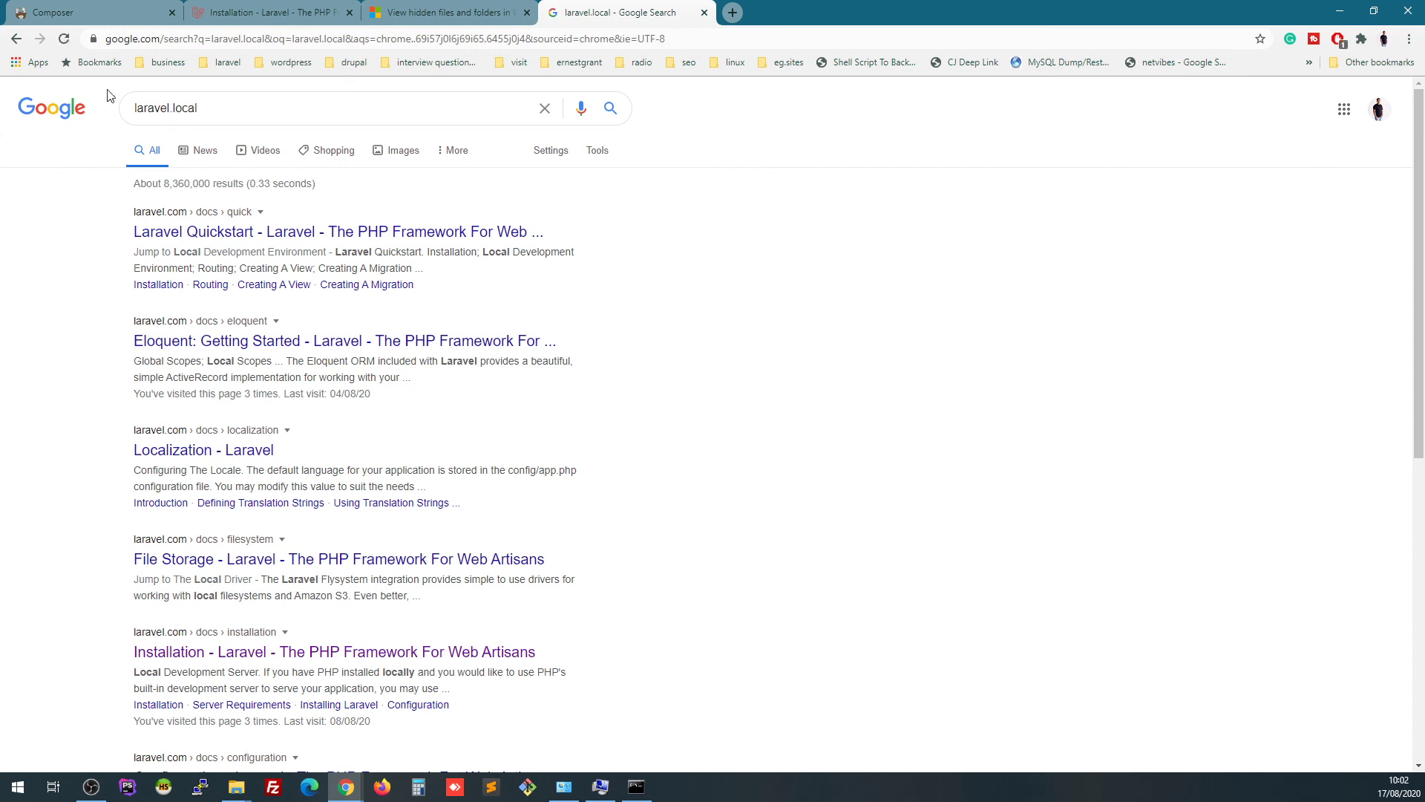
{"action": "left_click_drag", "start_coordinate": [208, 106], "coordinate": [113, 112]}
{"action": "left_click", "coordinate": [71, 193]}
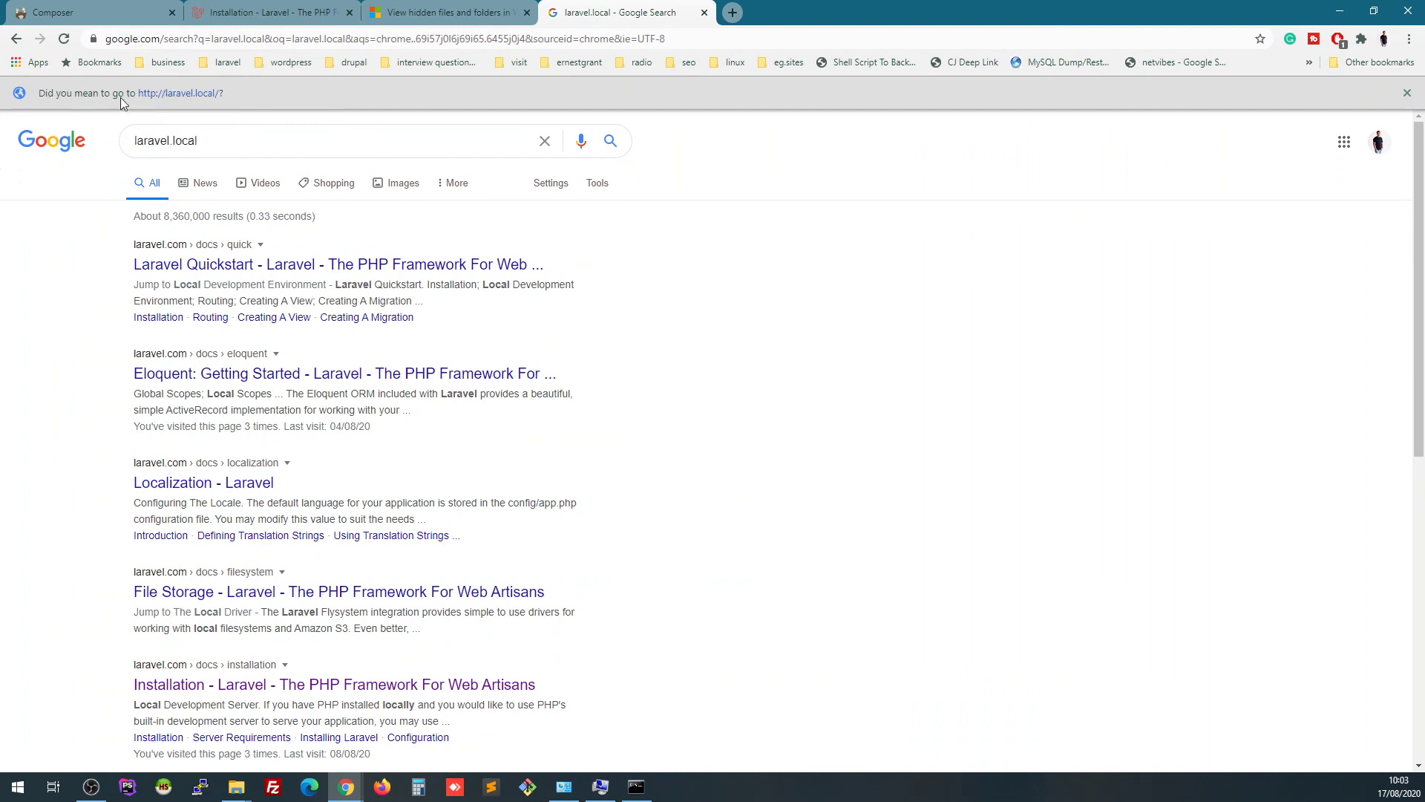
{"action": "left_click", "coordinate": [178, 94]}
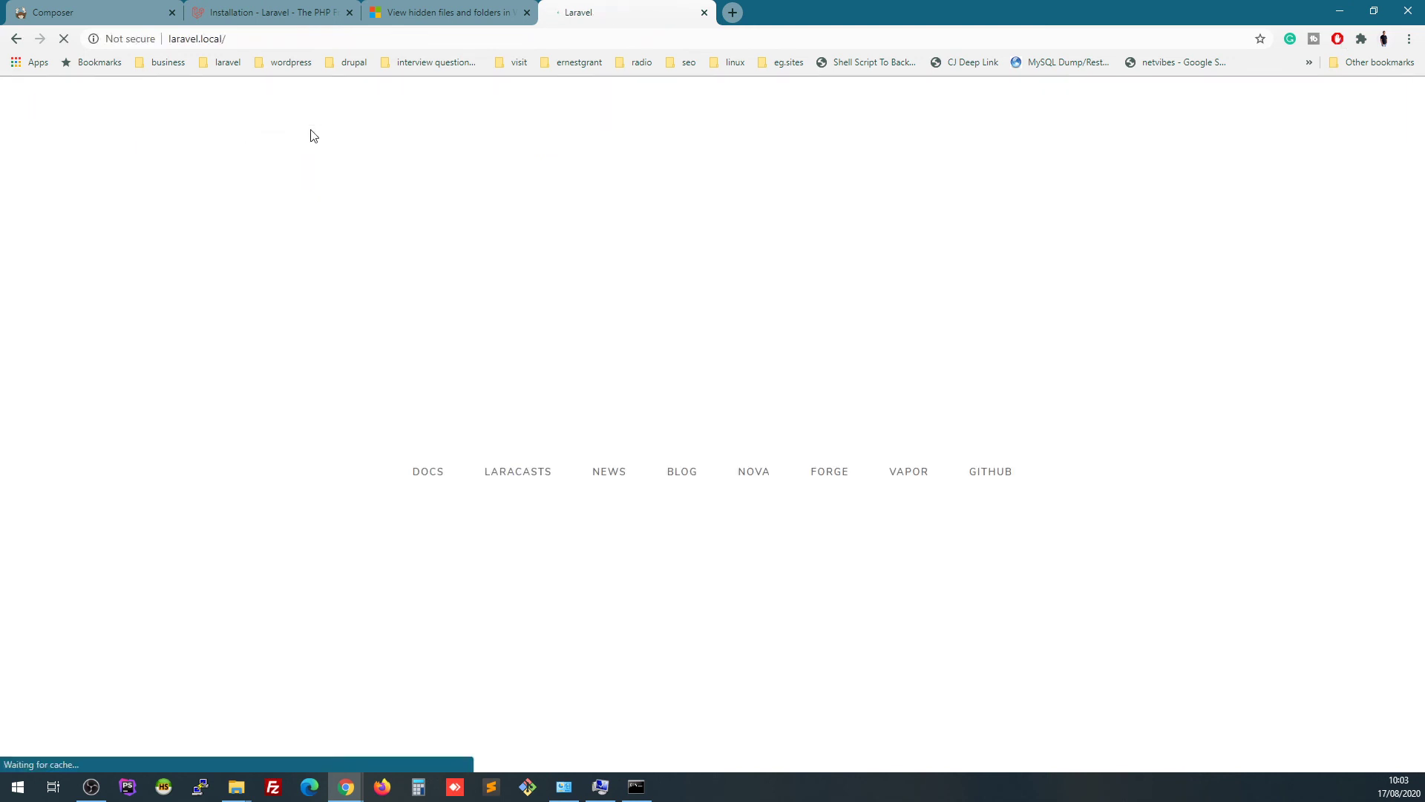
{"action": "left_click_drag", "start_coordinate": [550, 325], "coordinate": [1072, 514]}
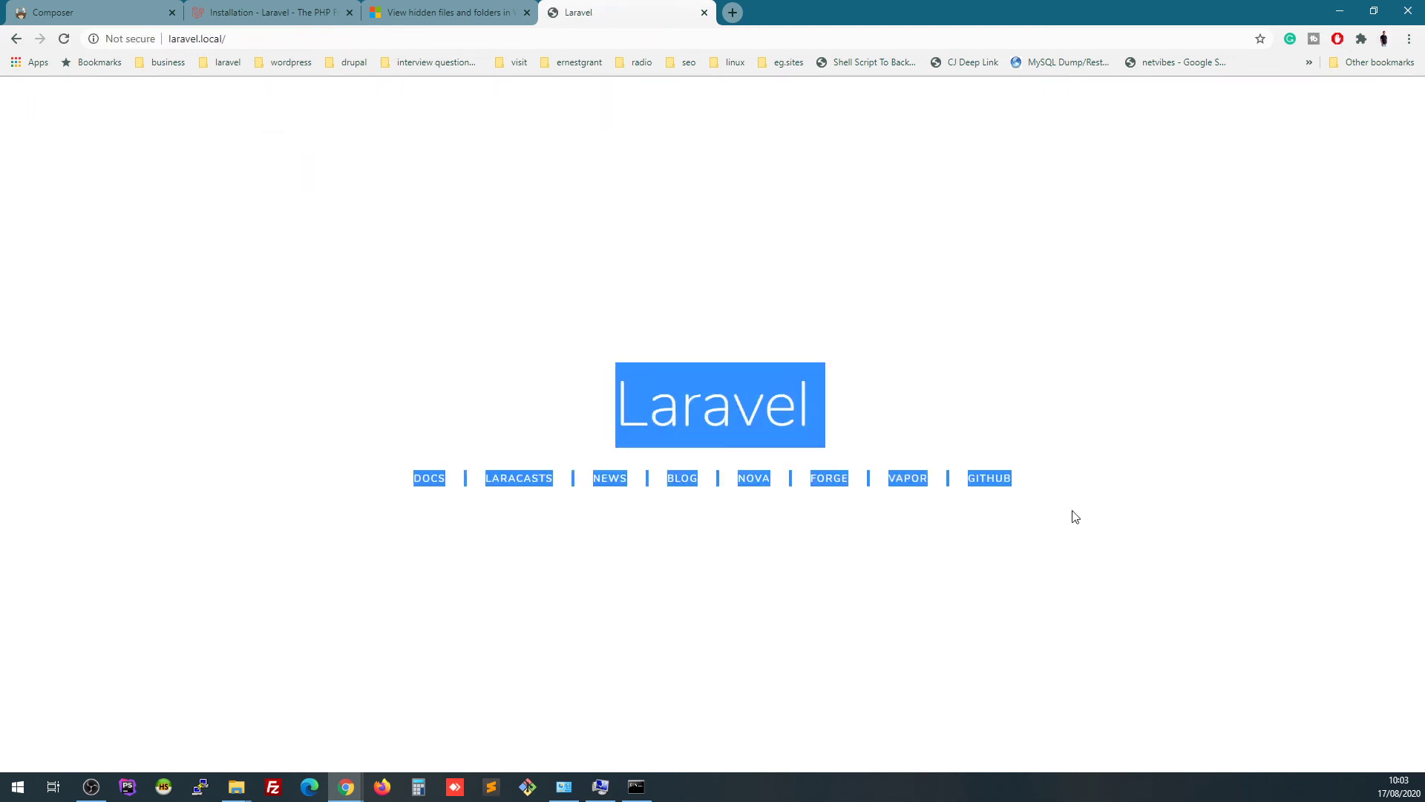
{"action": "left_click", "coordinate": [1113, 522]}
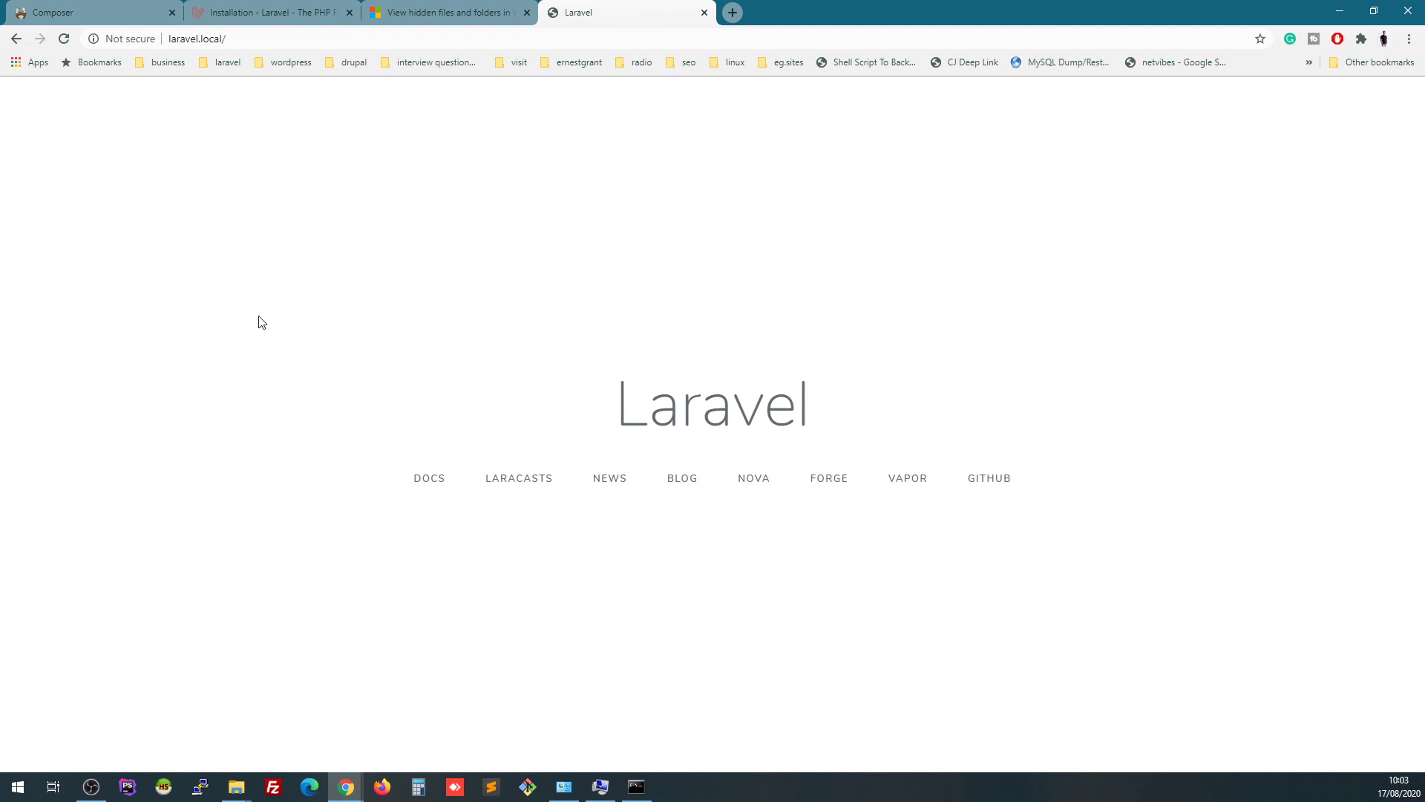
Switch to Sublime Text, open the testblog folder from wamp64\www, close the marketwell.local project window and maximize the testblog one
{"action": "left_click", "coordinate": [492, 788]}
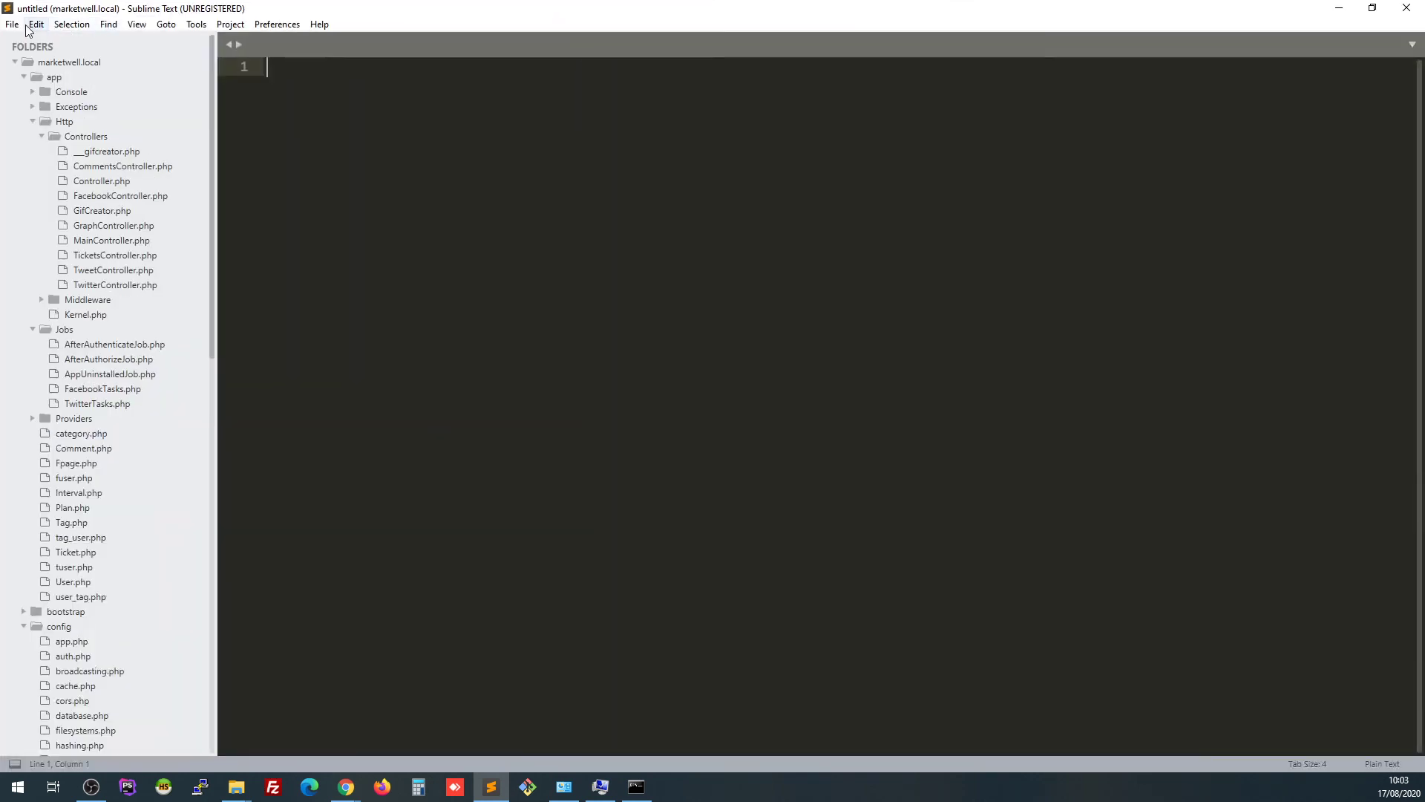
{"action": "left_click", "coordinate": [12, 24]}
{"action": "left_click", "coordinate": [74, 71]}
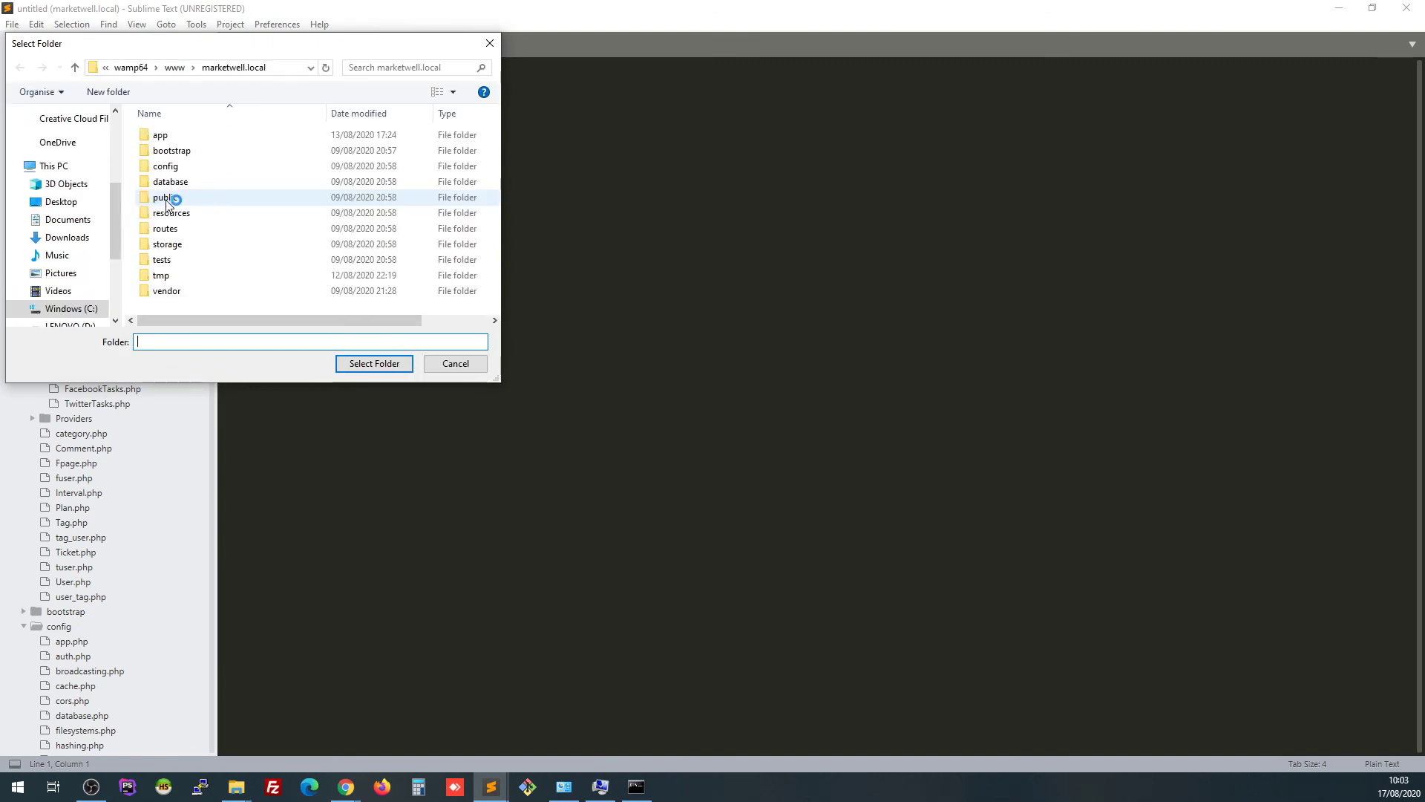
{"action": "left_click", "coordinate": [124, 67]}
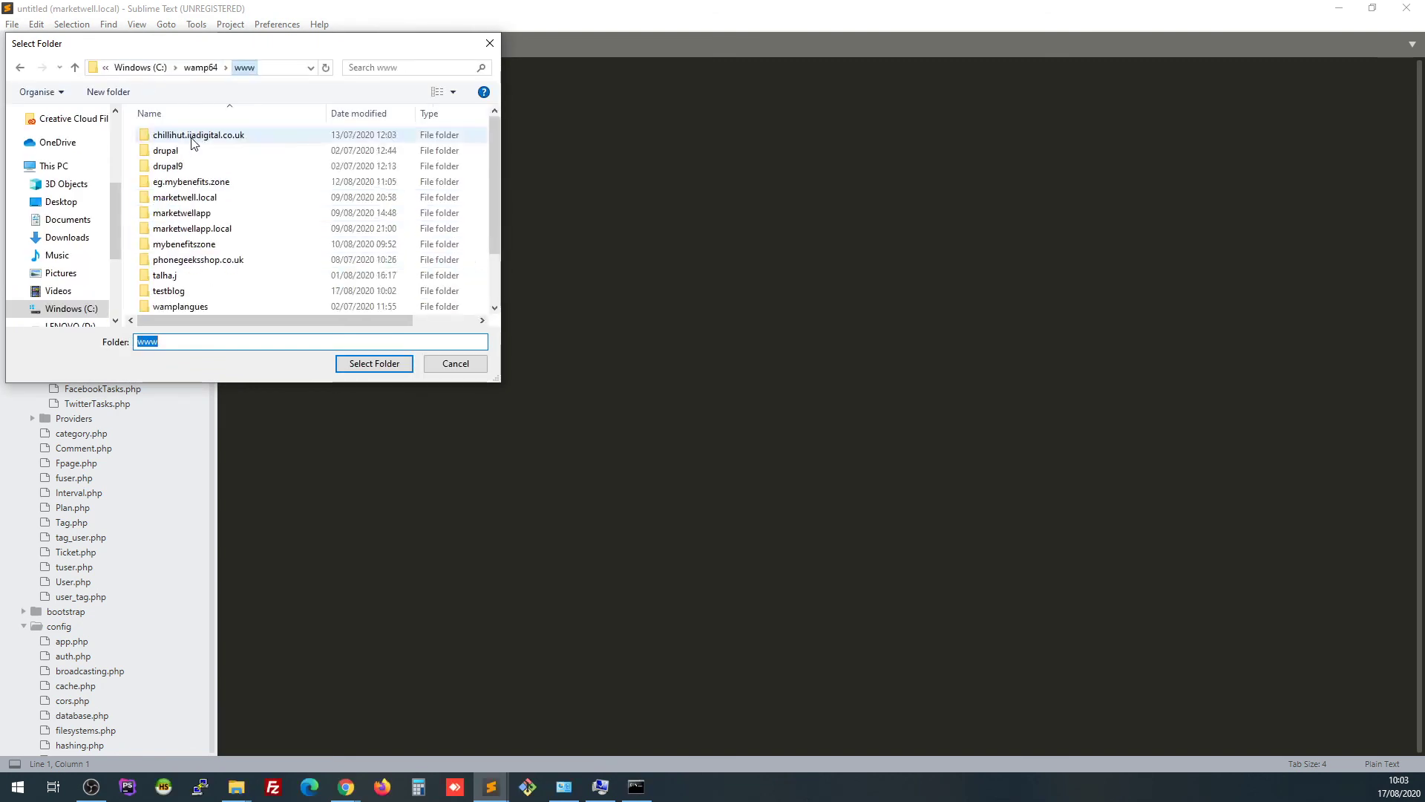
{"action": "left_click", "coordinate": [193, 291]}
{"action": "left_click", "coordinate": [343, 367]}
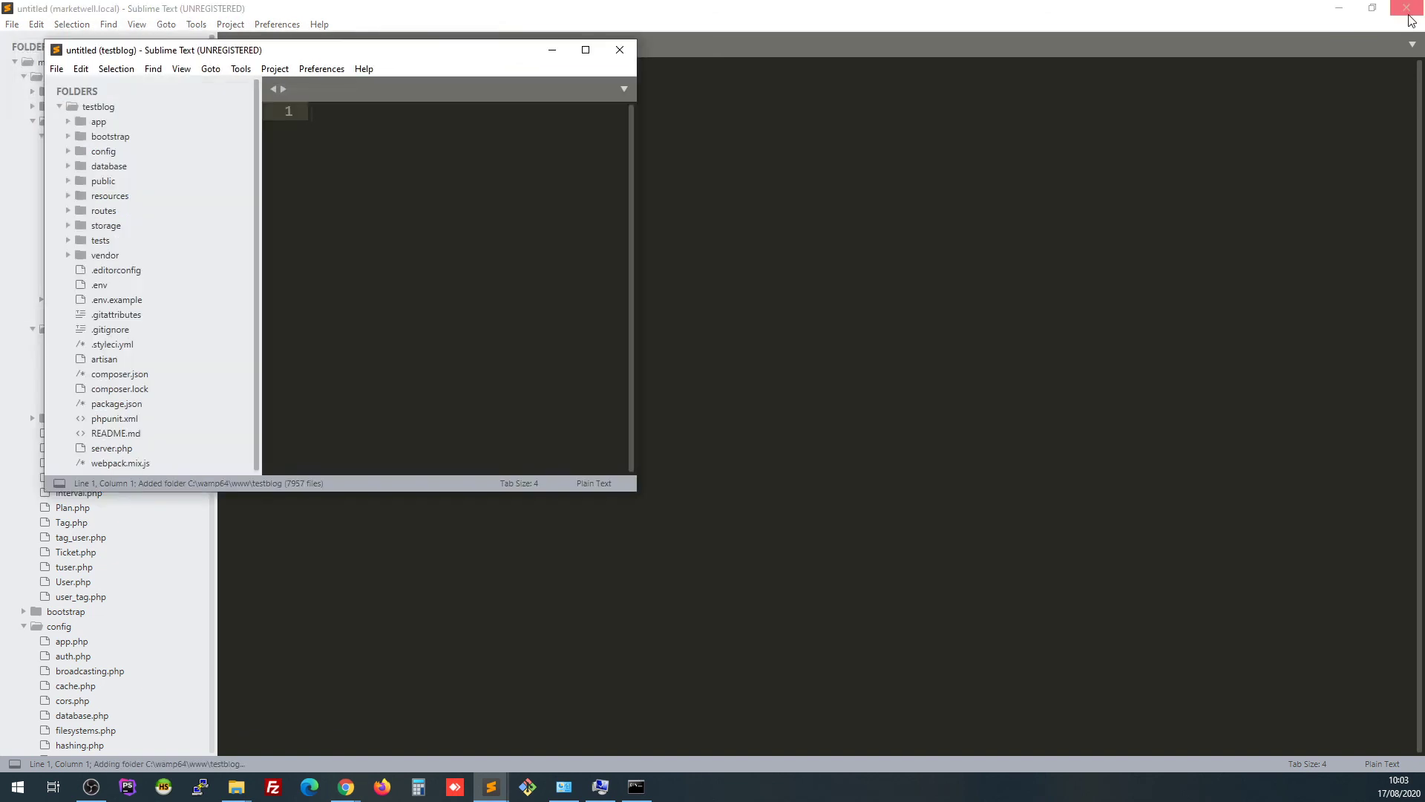
{"action": "left_click", "coordinate": [1399, 14]}
{"action": "double_click", "coordinate": [411, 52]}
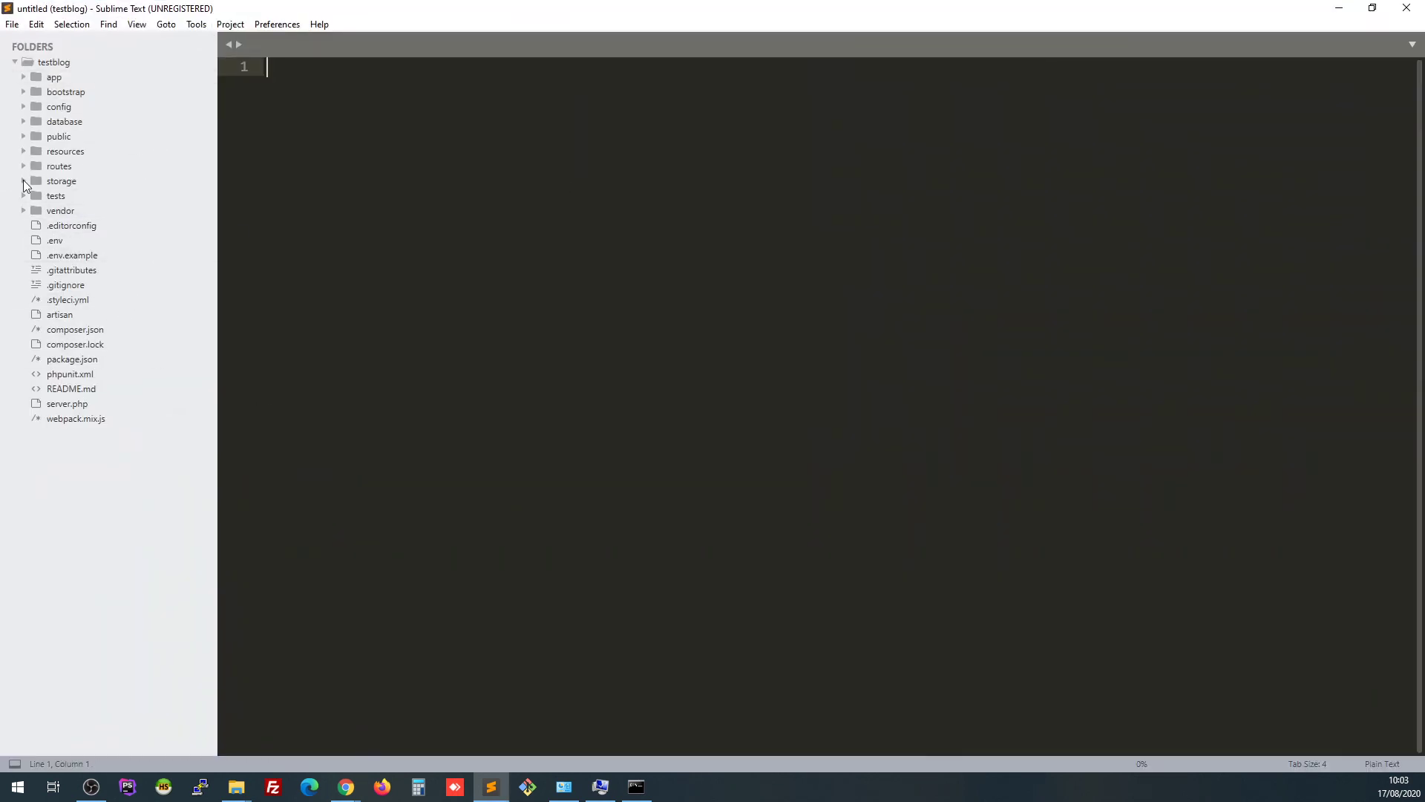
Open testblog's .env file and look through its environment settings
{"action": "left_click", "coordinate": [55, 240]}
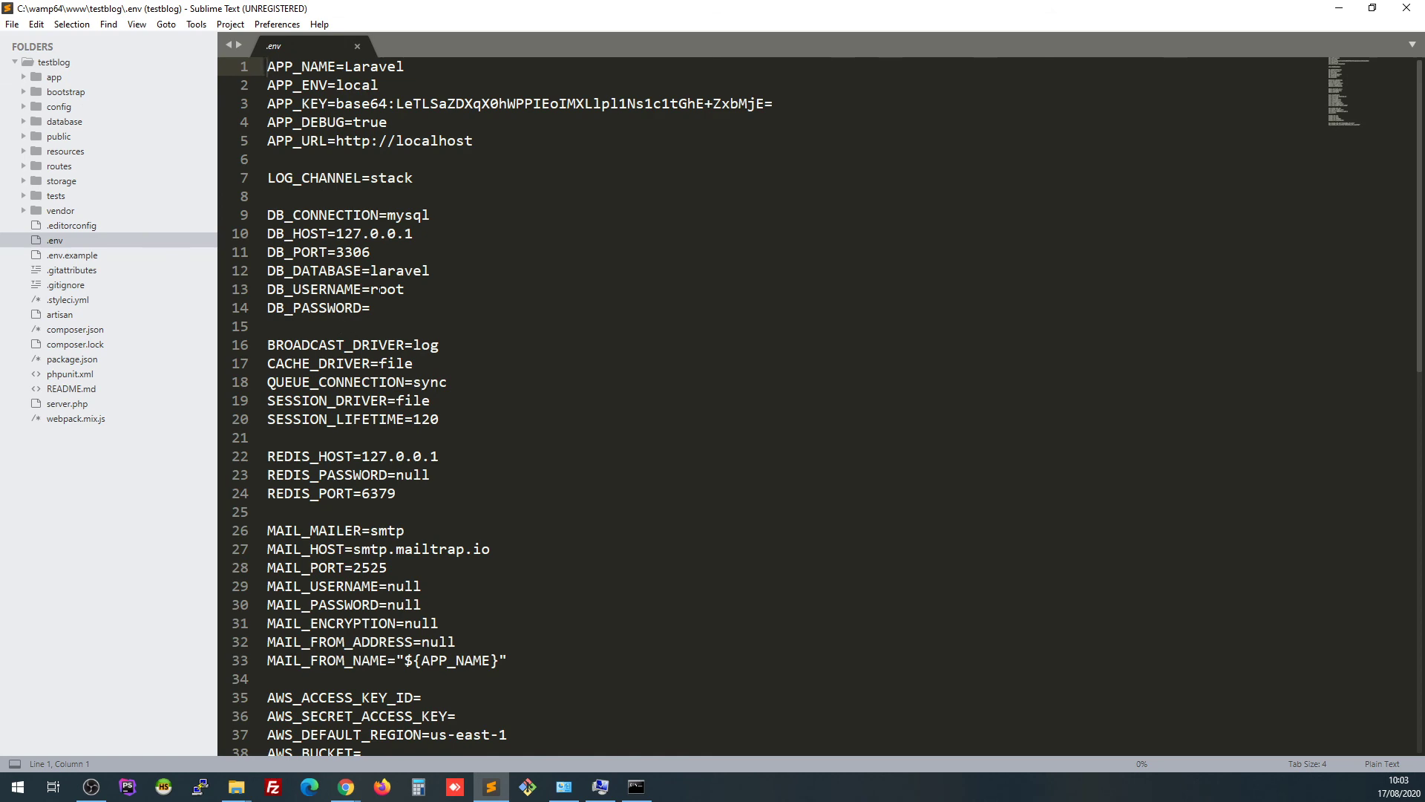
{"action": "scroll", "coordinate": [495, 443], "scroll_direction": "down", "scroll_amount": 3}
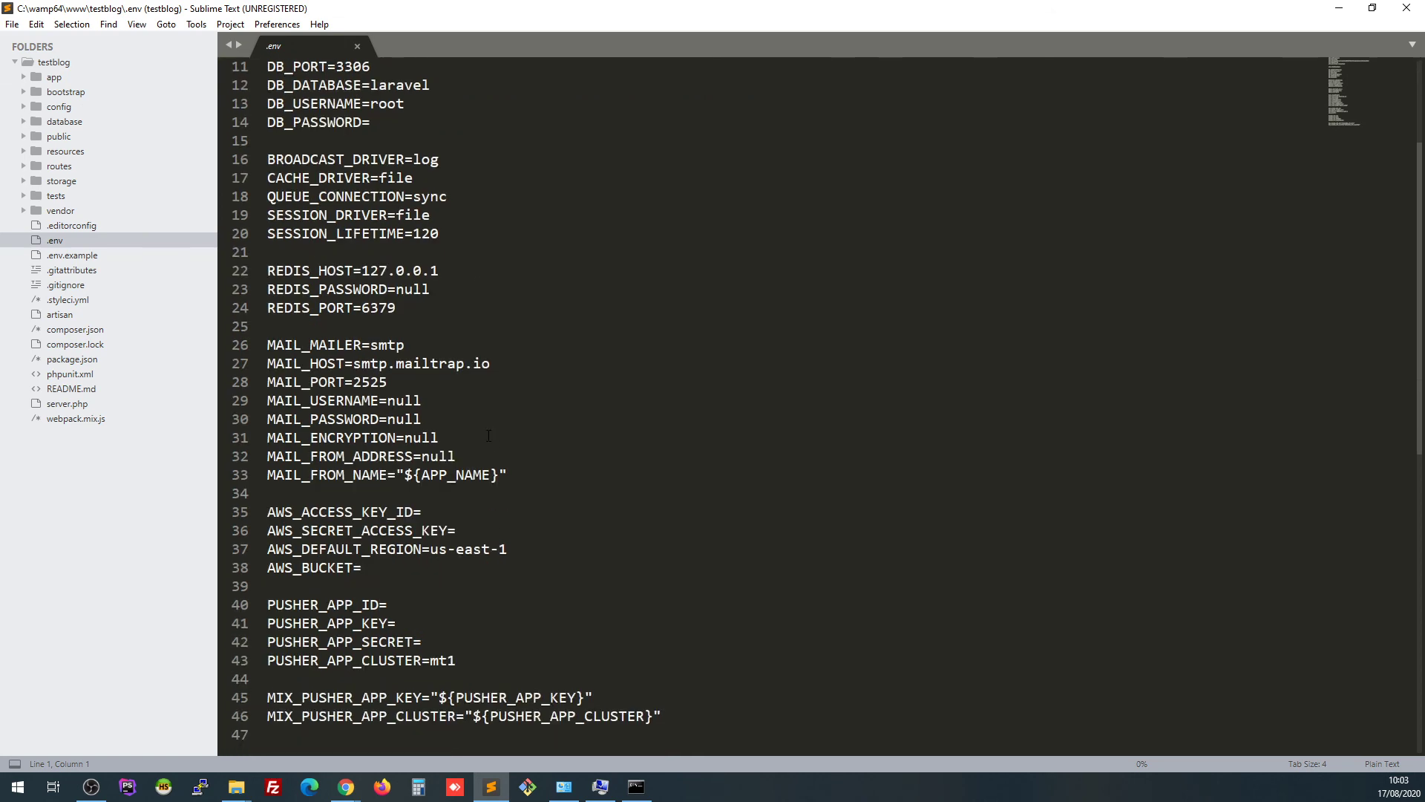
{"action": "scroll", "coordinate": [488, 435], "scroll_direction": "up", "scroll_amount": 3}
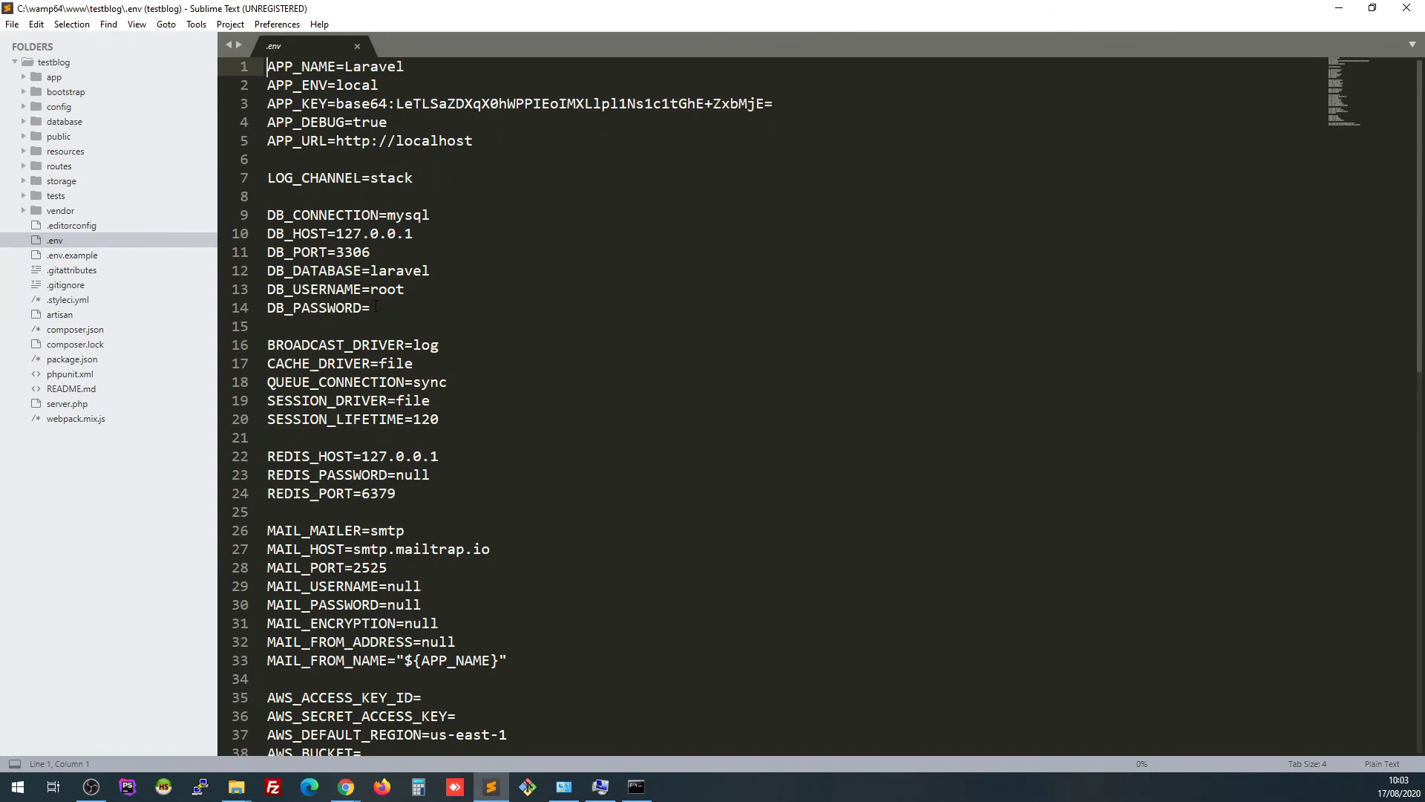
Examine the database settings from DB_CONNECTION to DB_PASSWORD in .env by highlighting them, and minimize the editor to return to the browser
{"action": "left_click_drag", "start_coordinate": [376, 308], "coordinate": [265, 215]}
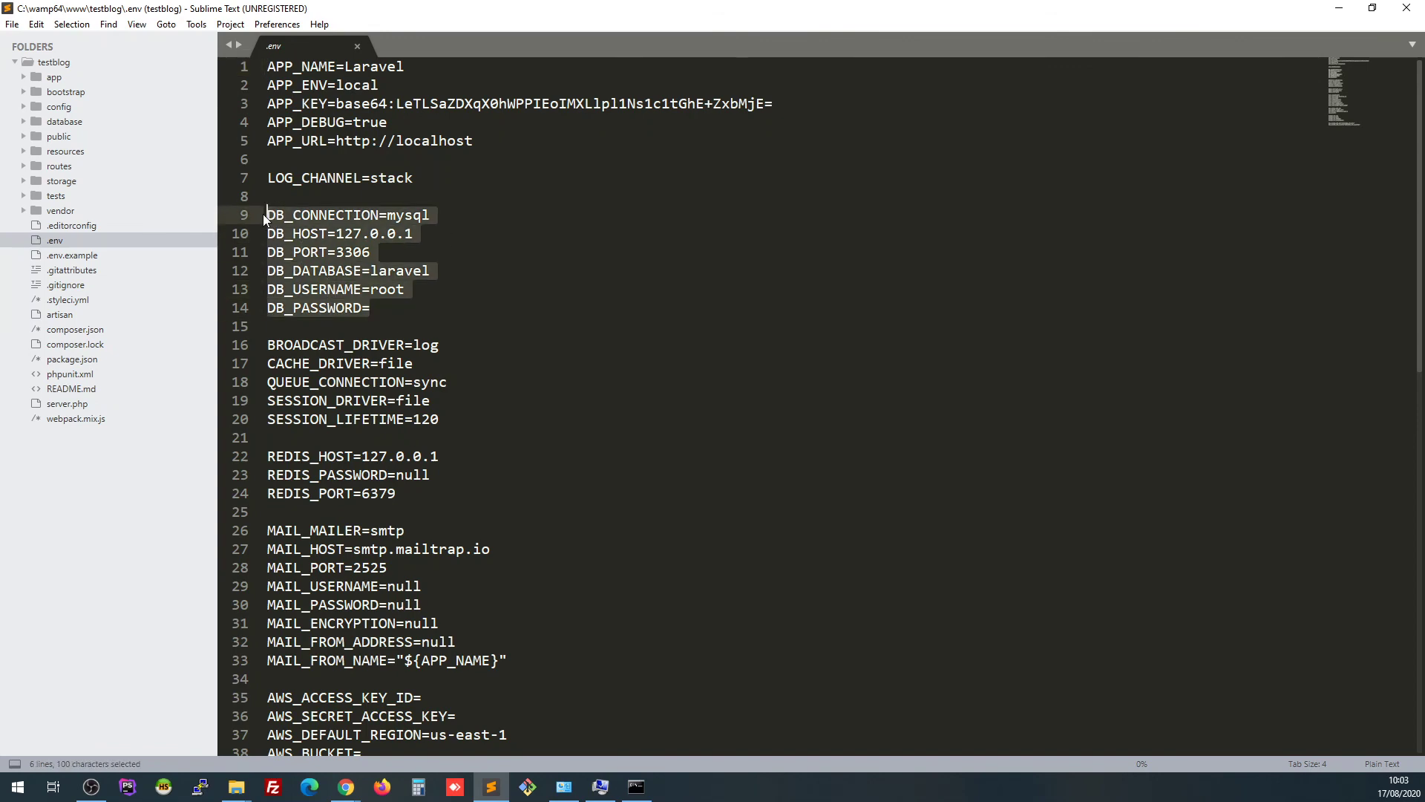
{"action": "left_click", "coordinate": [492, 270]}
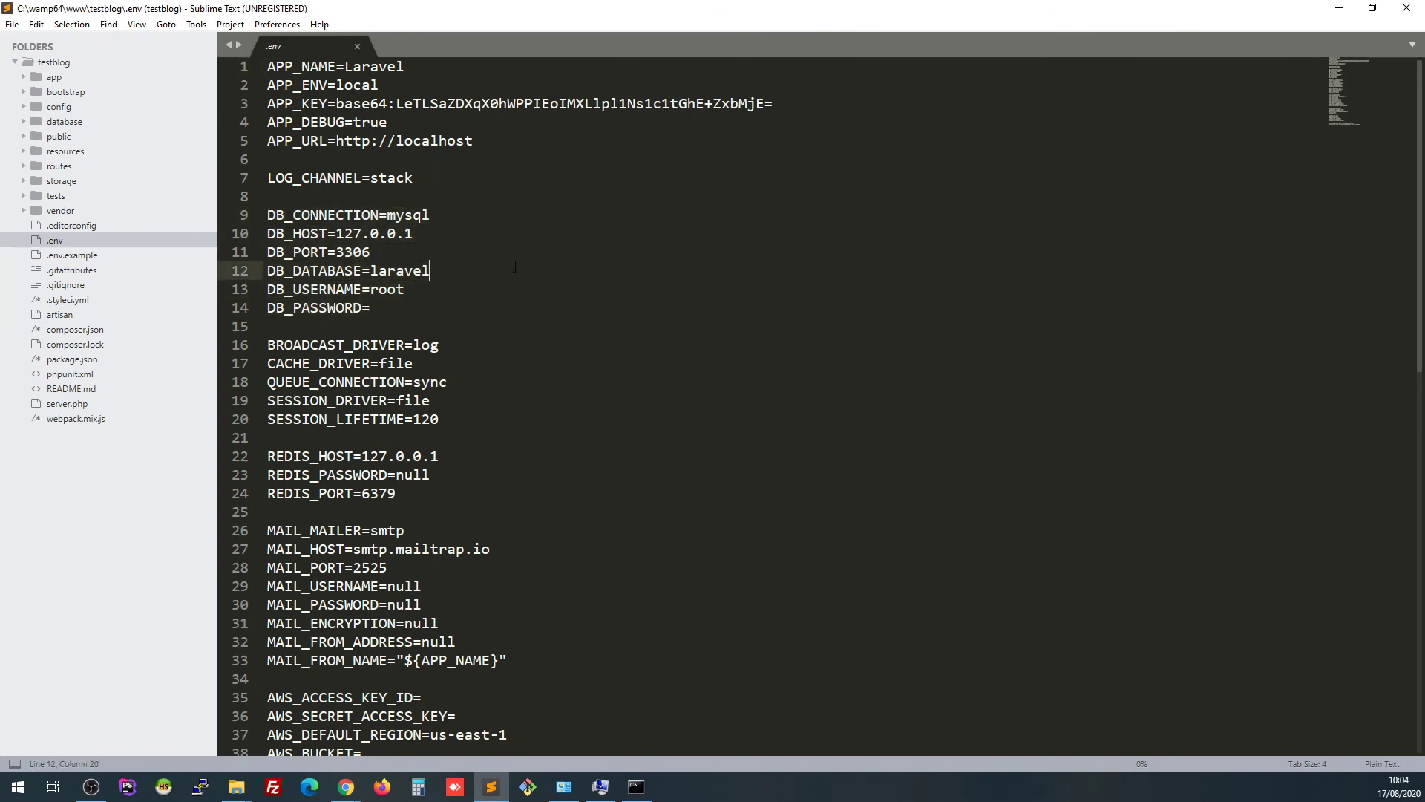
{"action": "left_click_drag", "start_coordinate": [505, 6], "coordinate": [742, 0]}
{"action": "left_click_drag", "start_coordinate": [371, 308], "coordinate": [258, 208]}
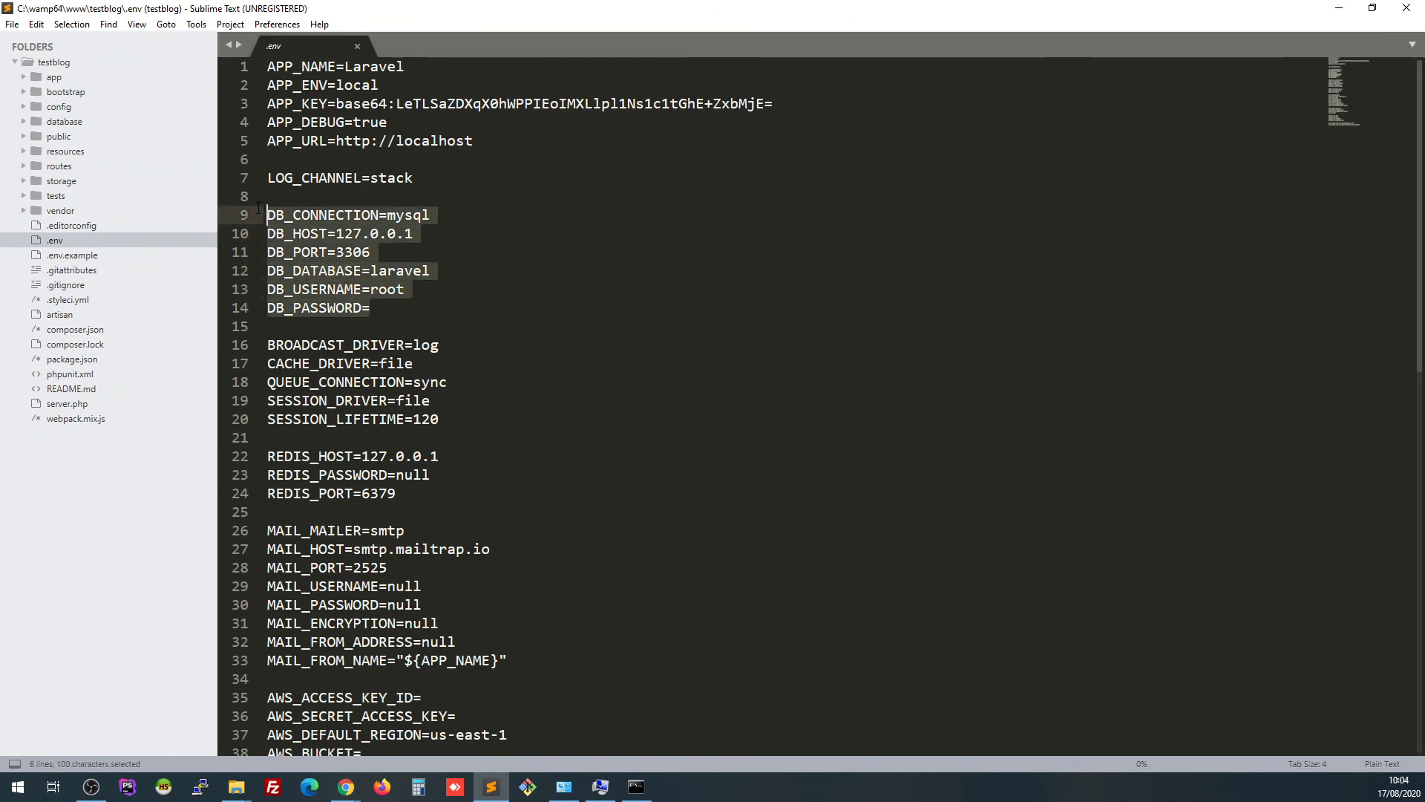
{"action": "left_click", "coordinate": [530, 288]}
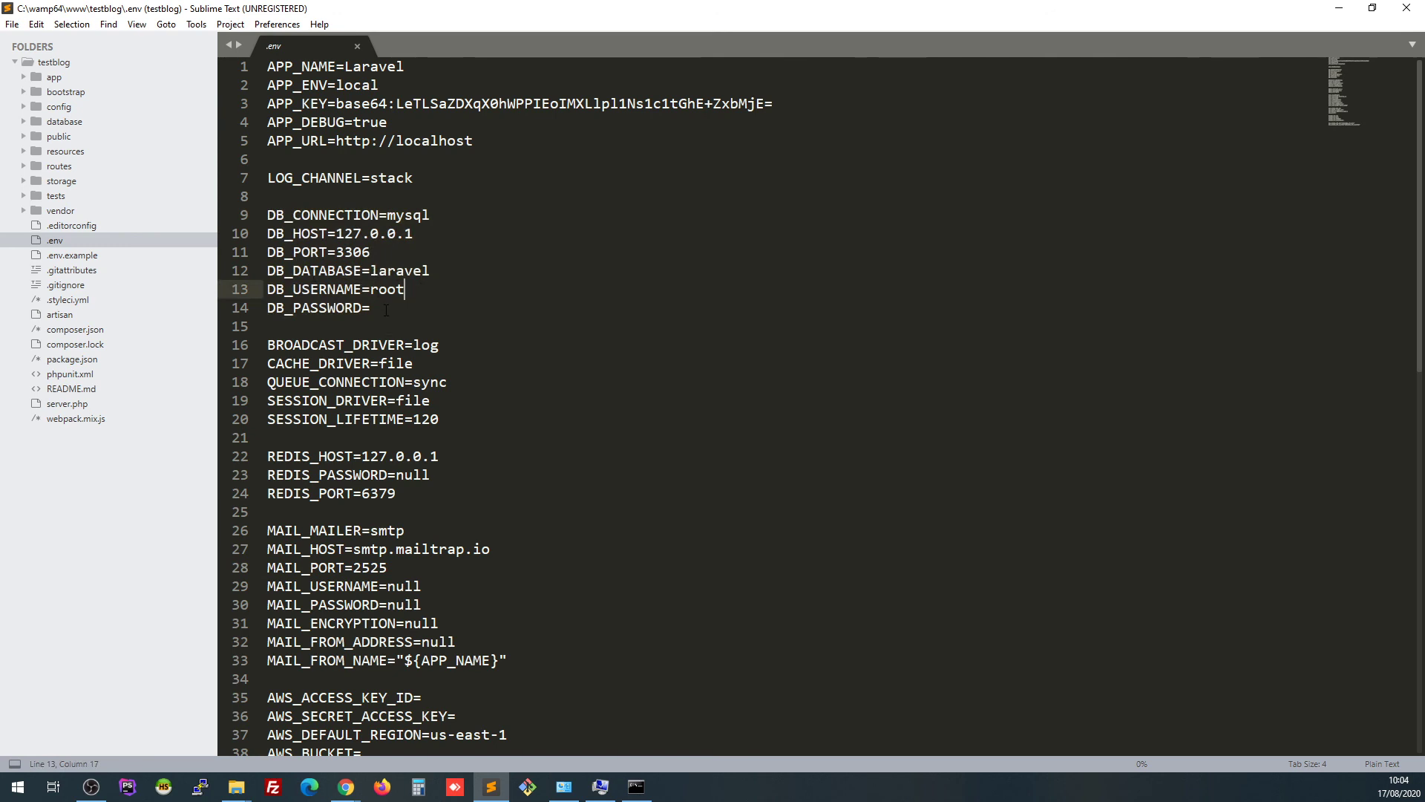
{"action": "left_click_drag", "start_coordinate": [386, 310], "coordinate": [257, 200]}
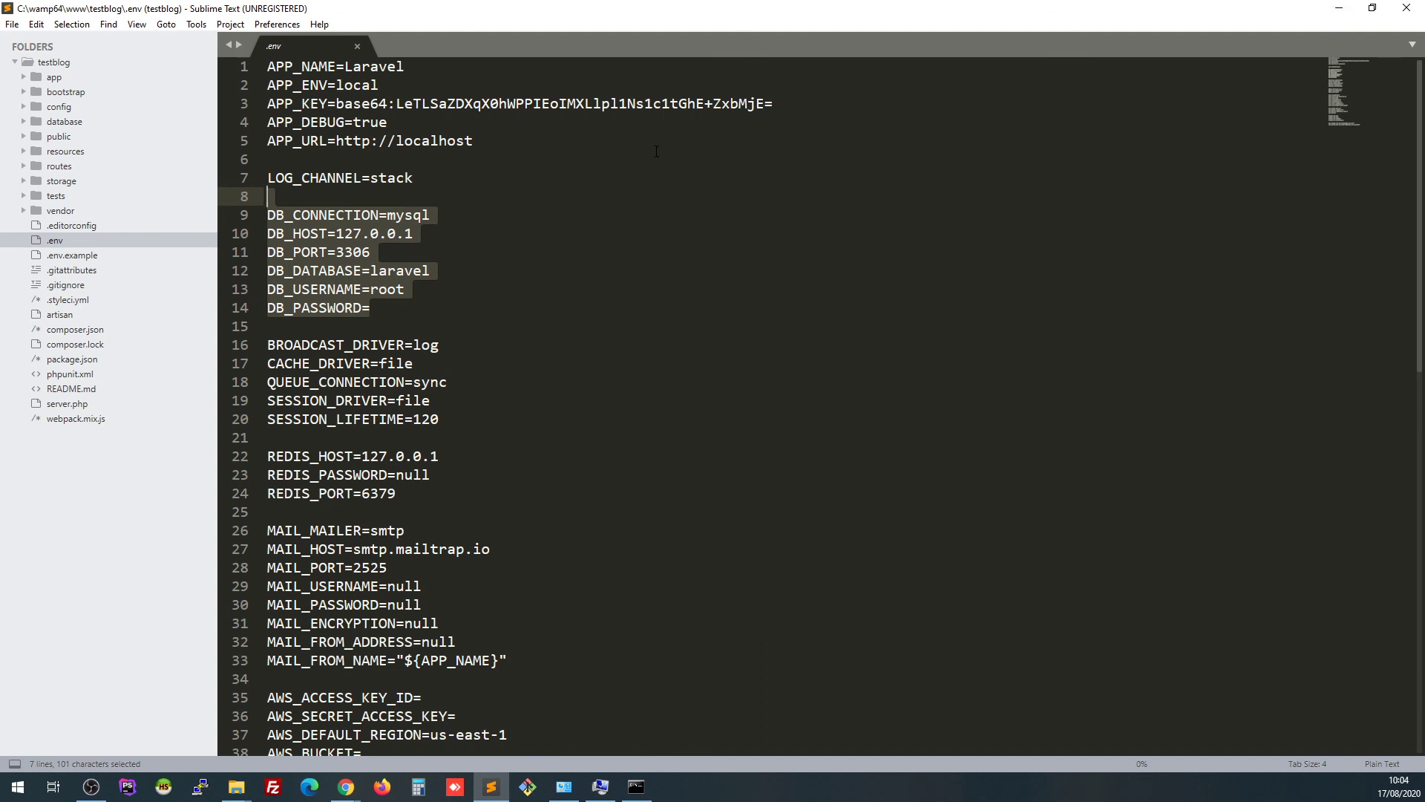
{"action": "left_click", "coordinate": [1078, 160]}
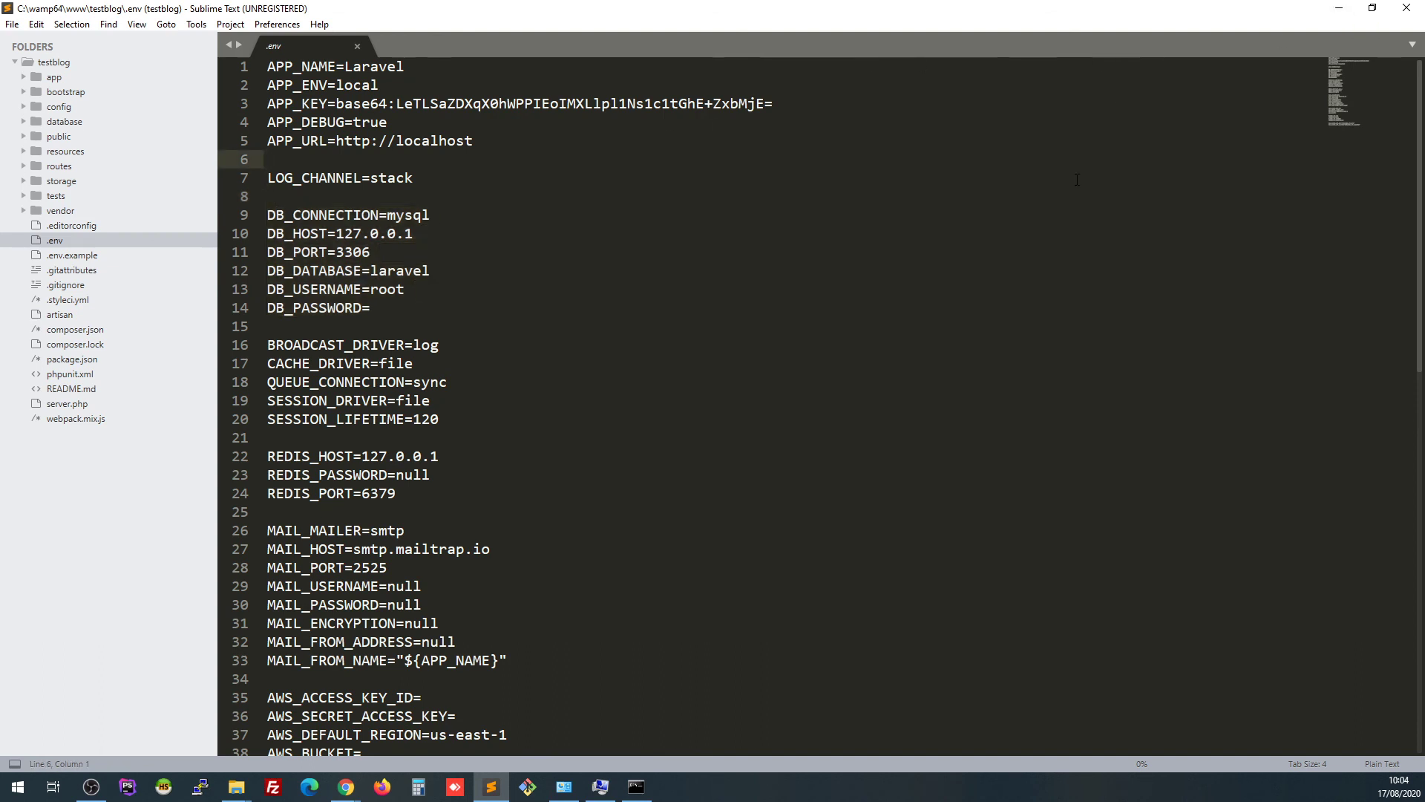
{"action": "left_click", "coordinate": [1339, 8]}
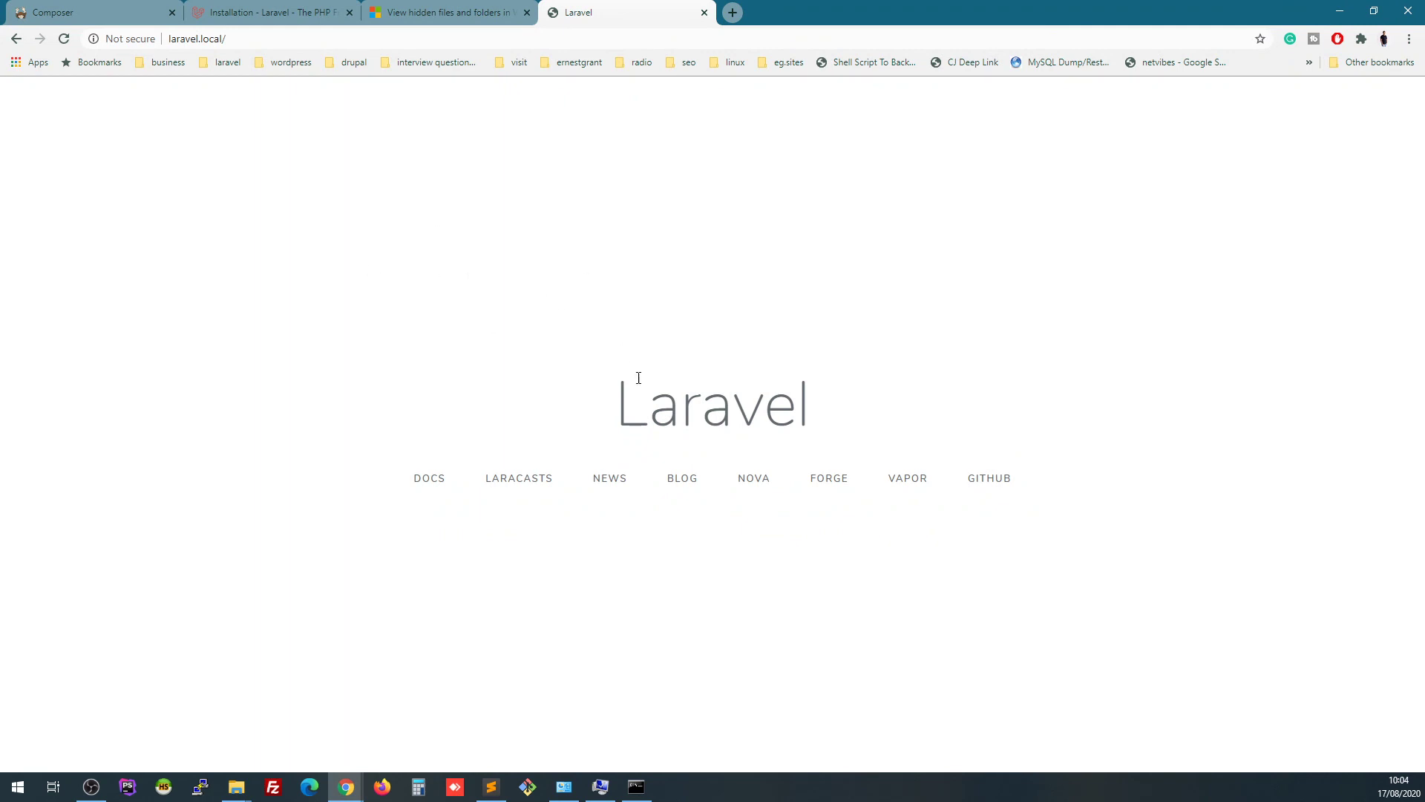